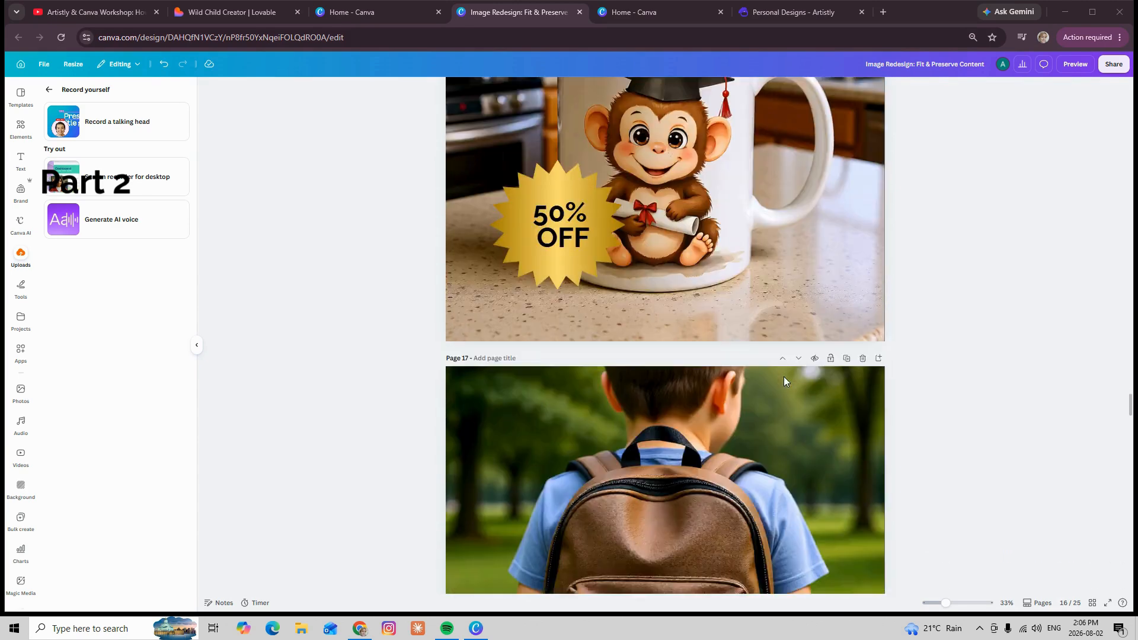
Look over the 50% OFF product mockups and the monkey artwork pages, from page 19 back towards the start of the design
{"action": "scroll", "coordinate": [784, 376], "scroll_direction": "down", "scroll_amount": 9}
{"action": "scroll", "coordinate": [784, 381], "scroll_direction": "down", "scroll_amount": 5}
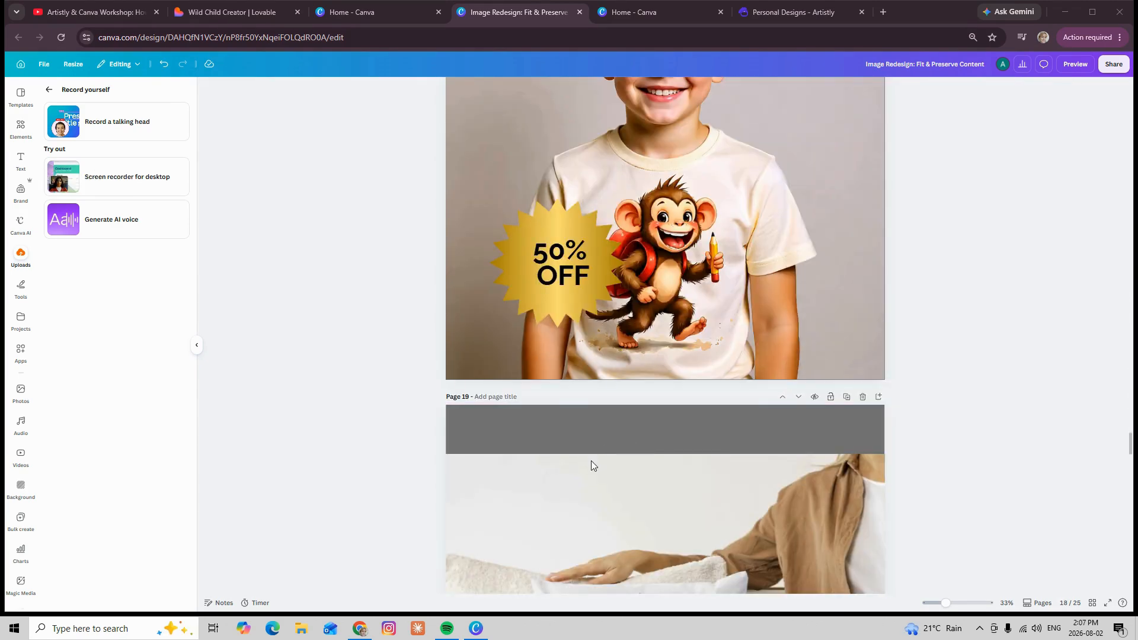
{"action": "scroll", "coordinate": [637, 487], "scroll_direction": "up", "scroll_amount": 10}
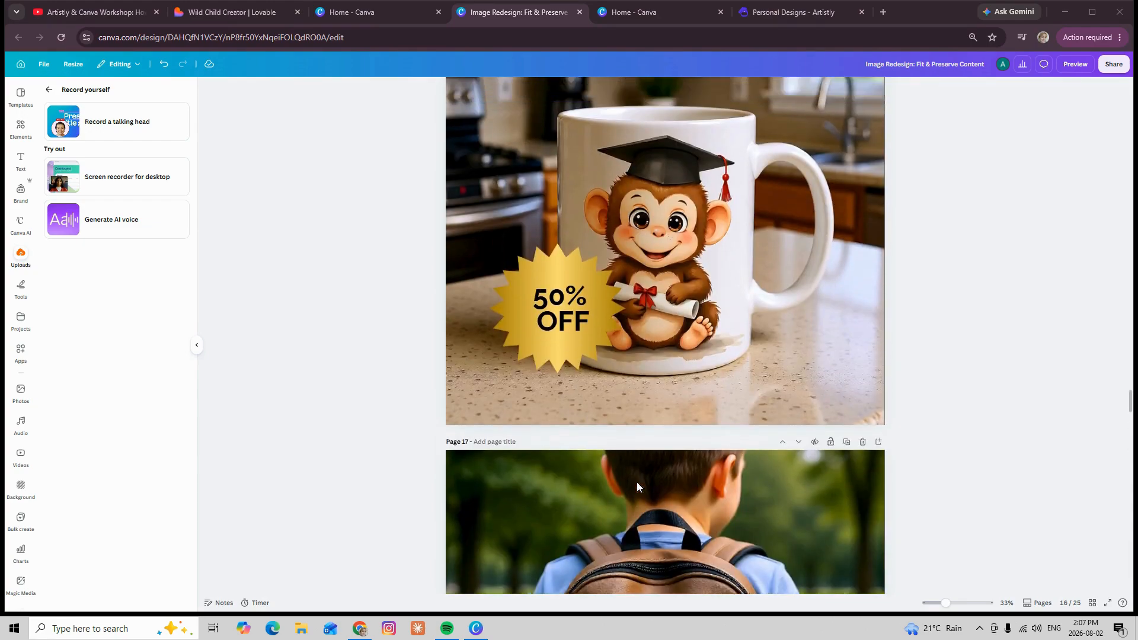
{"action": "scroll", "coordinate": [638, 487], "scroll_direction": "up", "scroll_amount": 5}
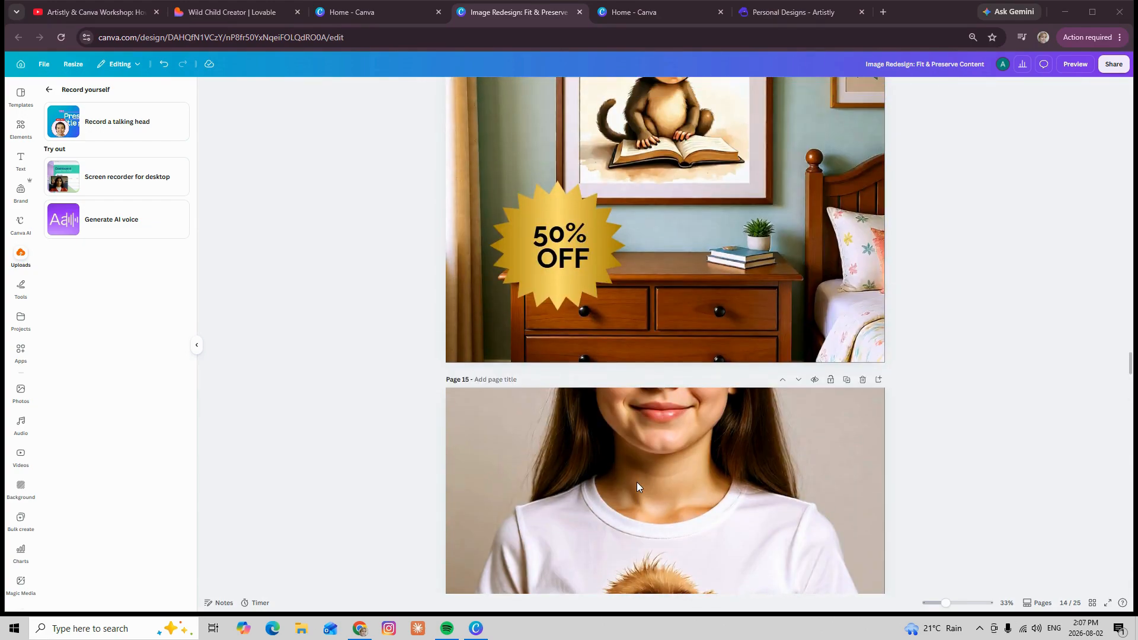
{"action": "scroll", "coordinate": [637, 487], "scroll_direction": "up", "scroll_amount": 8}
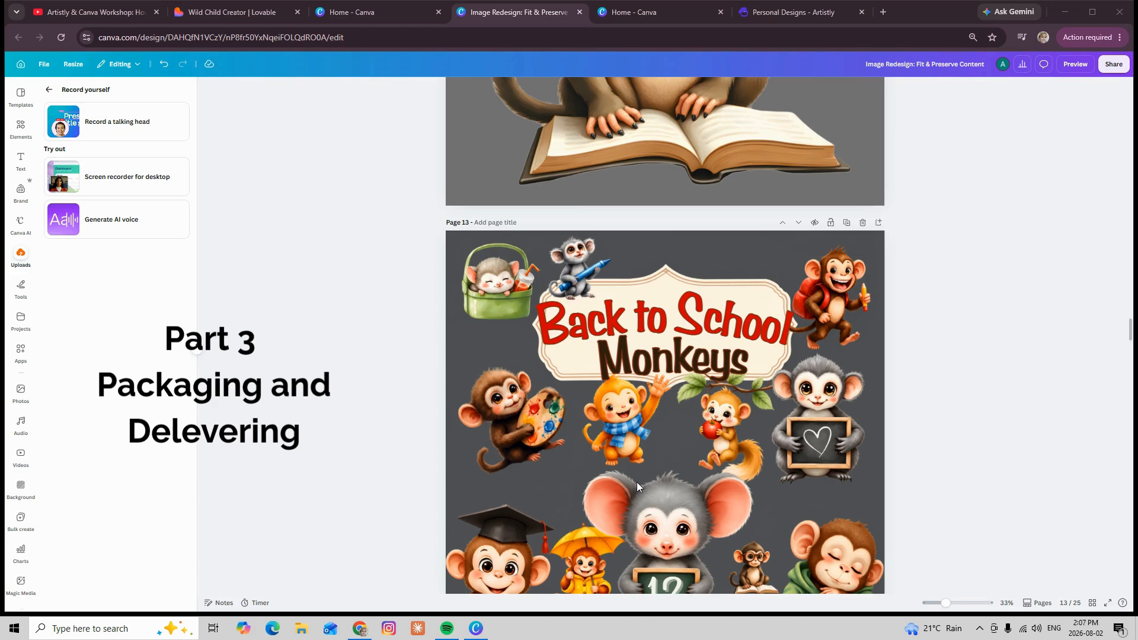
{"action": "scroll", "coordinate": [637, 482], "scroll_direction": "up", "scroll_amount": 8}
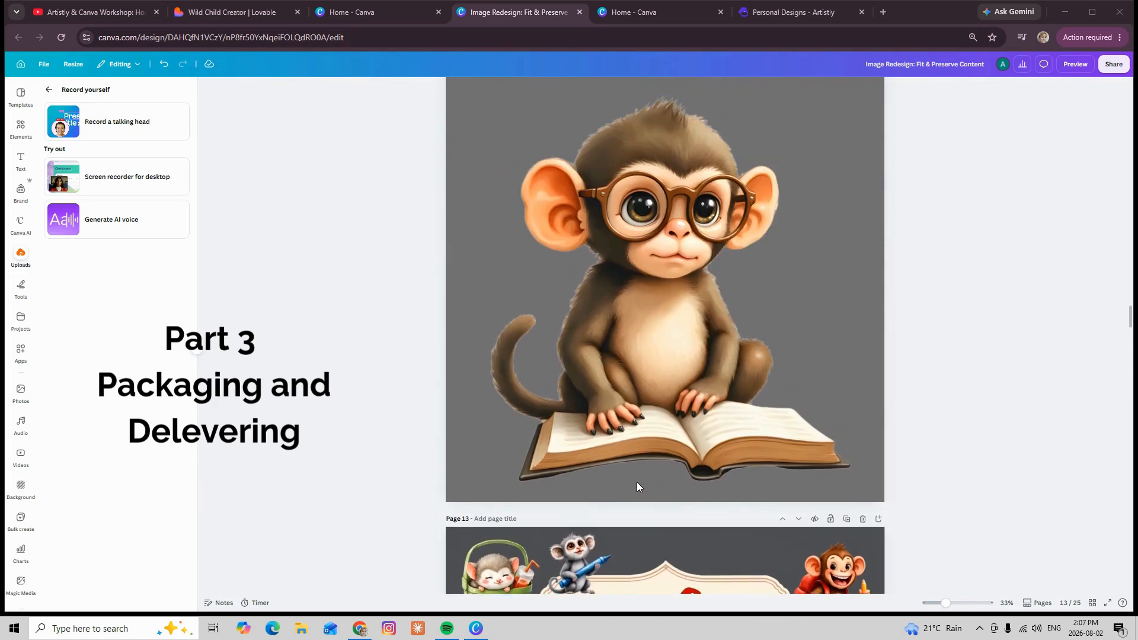
{"action": "scroll", "coordinate": [637, 482], "scroll_direction": "up", "scroll_amount": 5}
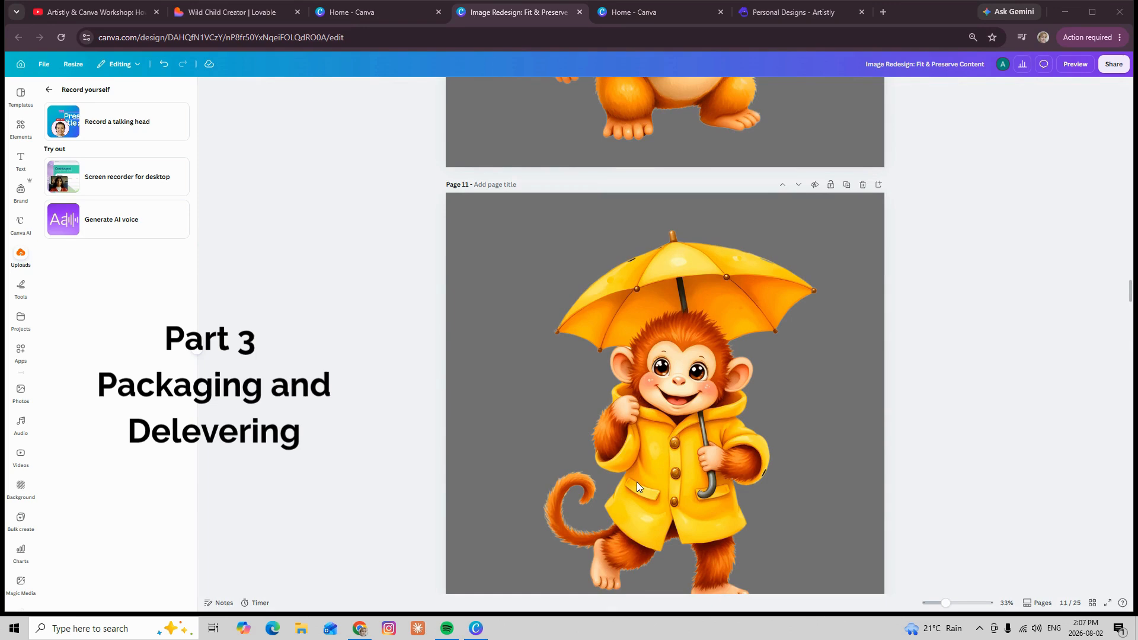
{"action": "scroll", "coordinate": [637, 482], "scroll_direction": "up", "scroll_amount": 5}
{"action": "scroll", "coordinate": [637, 482], "scroll_direction": "up", "scroll_amount": 6}
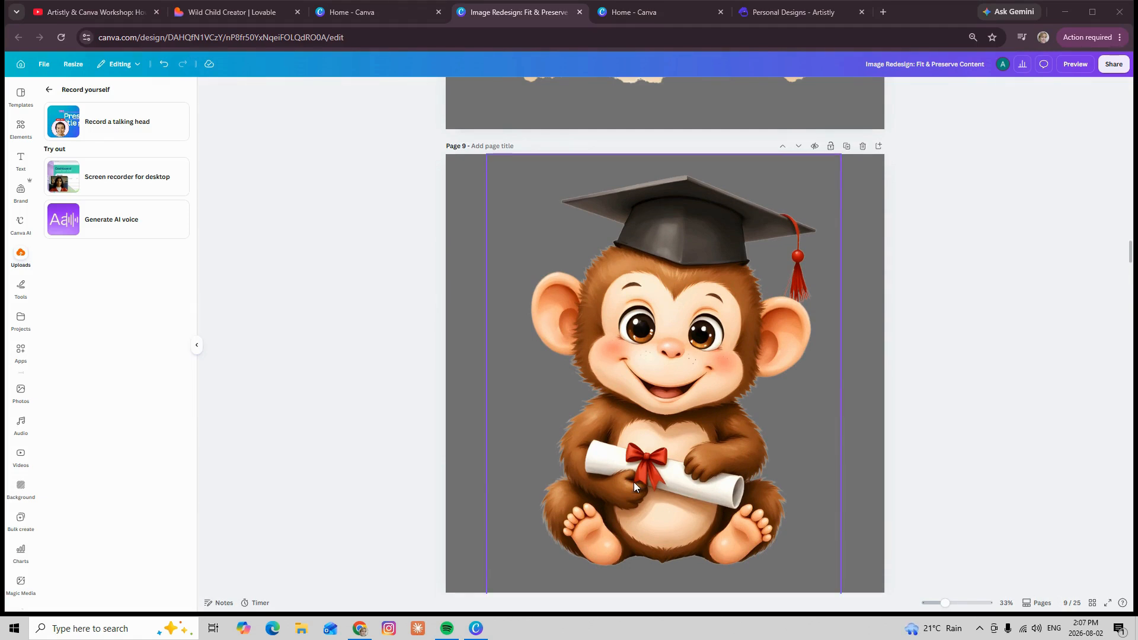
{"action": "scroll", "coordinate": [641, 488], "scroll_direction": "up", "scroll_amount": 4}
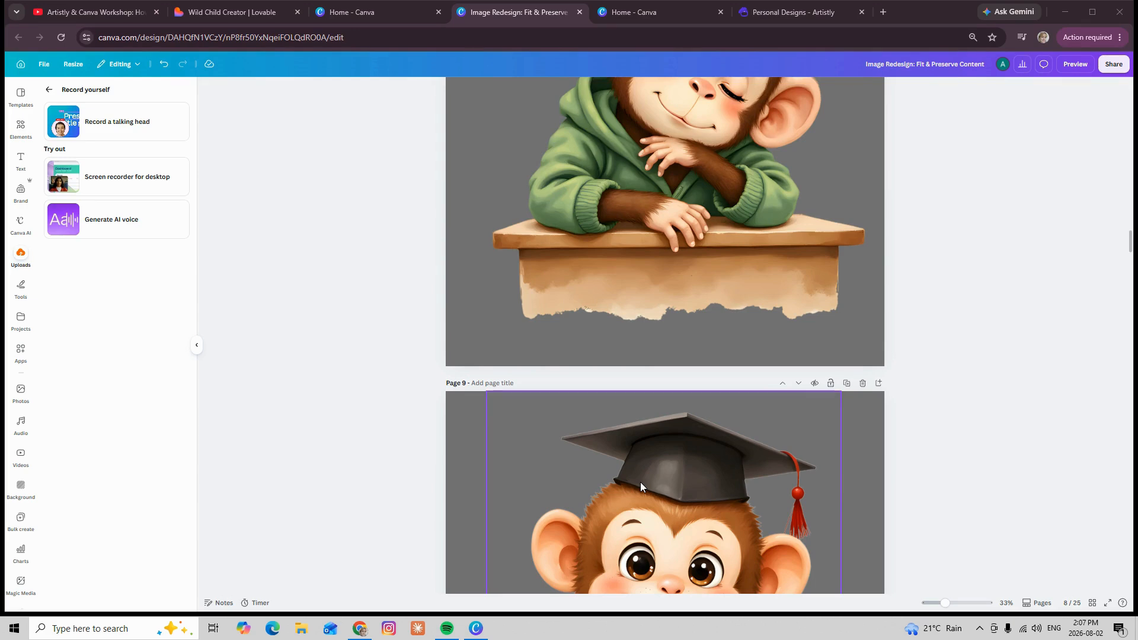
{"action": "scroll", "coordinate": [640, 483], "scroll_direction": "up", "scroll_amount": 4}
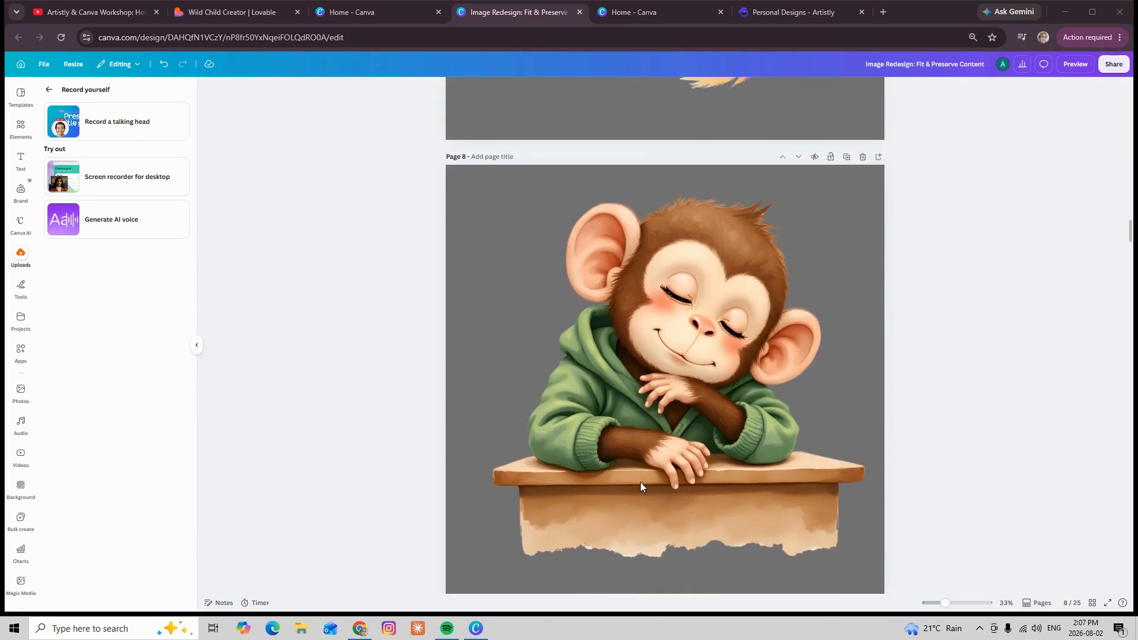
{"action": "scroll", "coordinate": [640, 485], "scroll_direction": "up", "scroll_amount": 7}
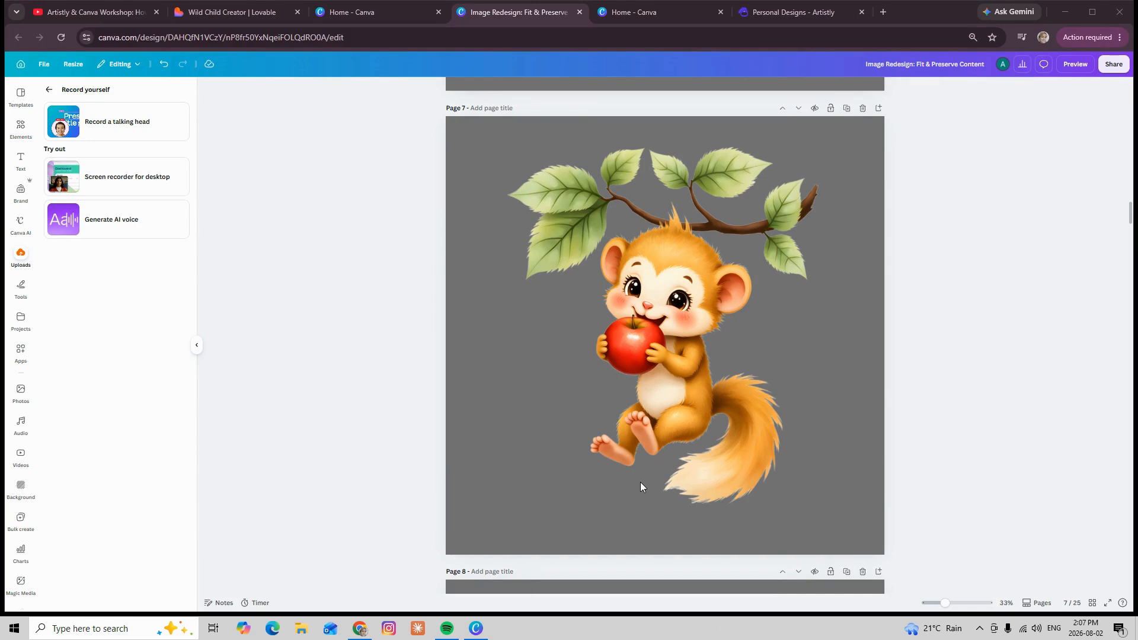
{"action": "scroll", "coordinate": [640, 482], "scroll_direction": "up", "scroll_amount": 6}
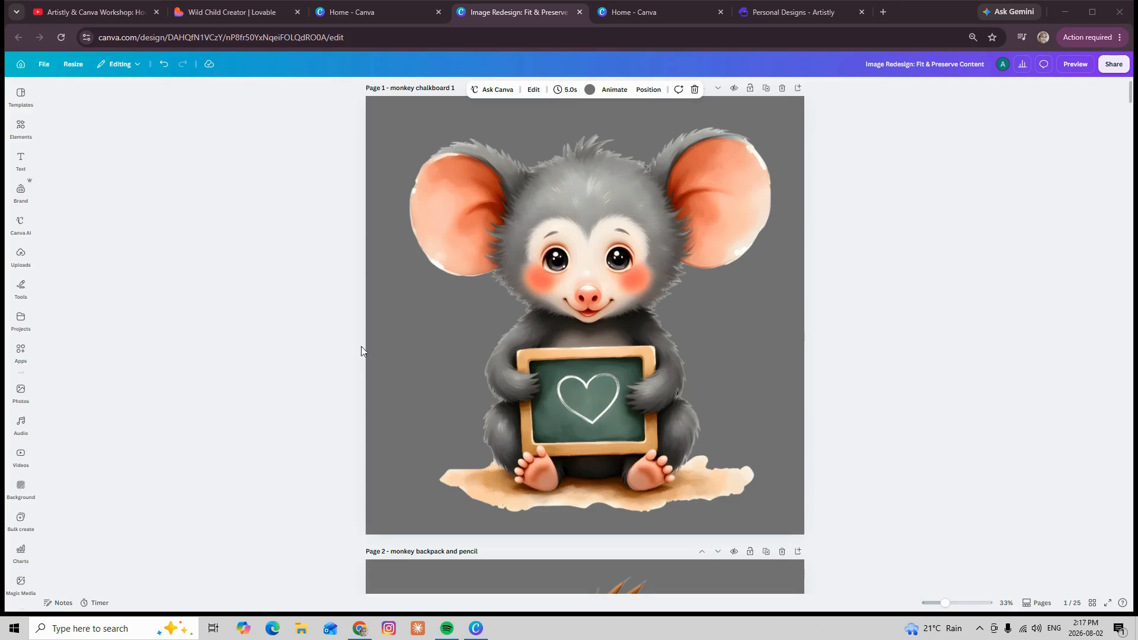
Review the monkey artwork and page titles from page 1 through page 12
{"action": "scroll", "coordinate": [778, 386], "scroll_direction": "down", "scroll_amount": 4}
{"action": "scroll", "coordinate": [775, 383], "scroll_direction": "down", "scroll_amount": 12}
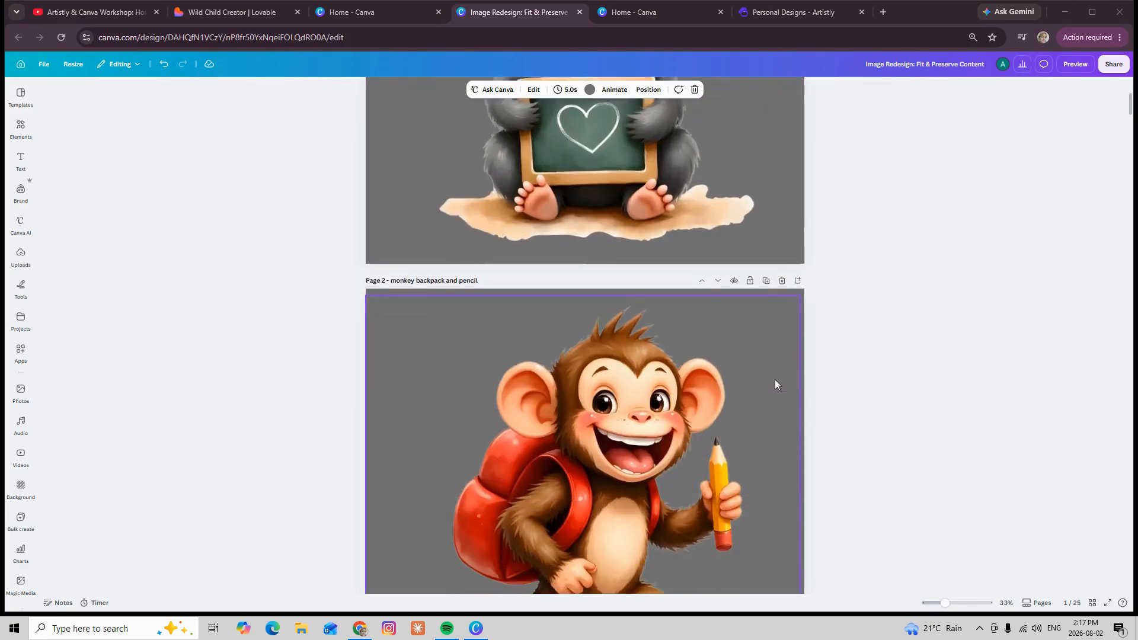
{"action": "scroll", "coordinate": [770, 378], "scroll_direction": "down", "scroll_amount": 6}
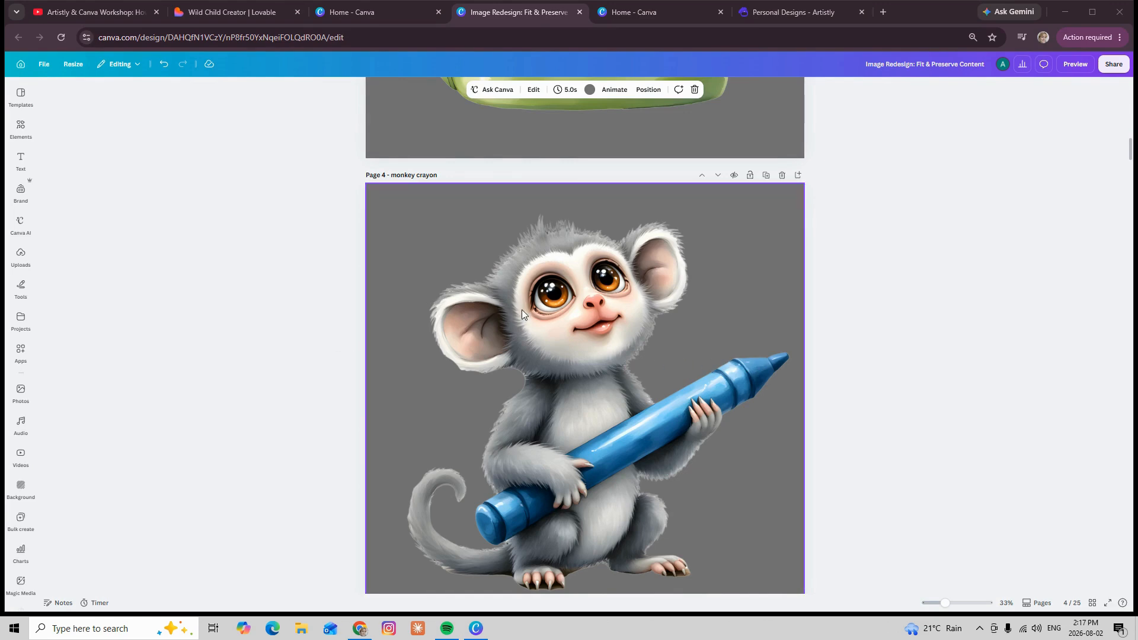
{"action": "scroll", "coordinate": [524, 313], "scroll_direction": "down", "scroll_amount": 13}
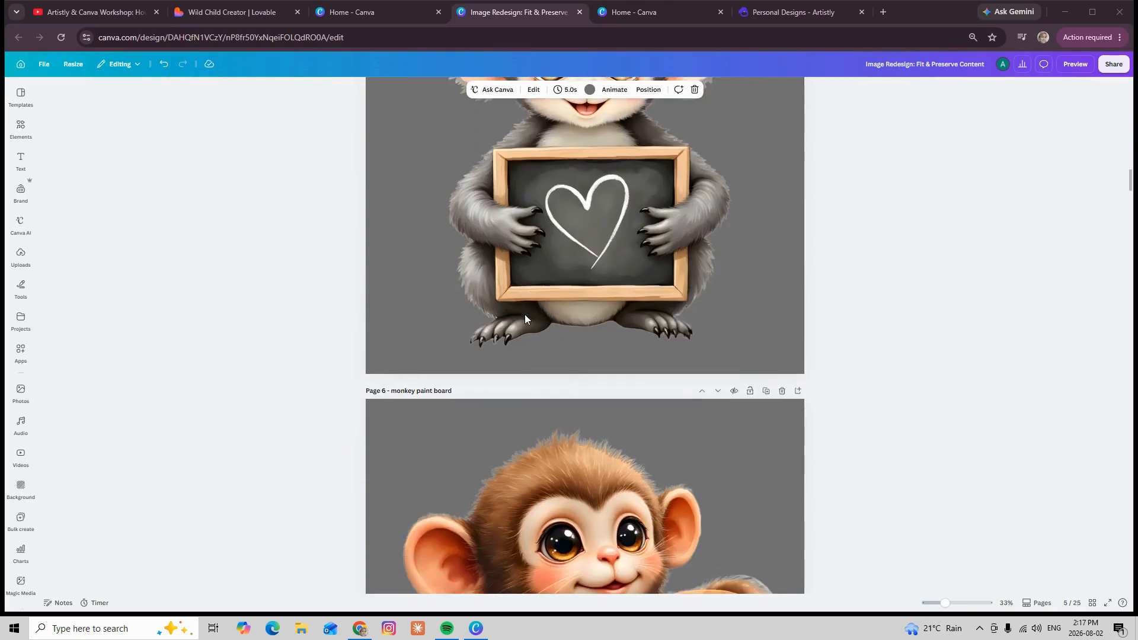
{"action": "scroll", "coordinate": [524, 315], "scroll_direction": "down", "scroll_amount": 10}
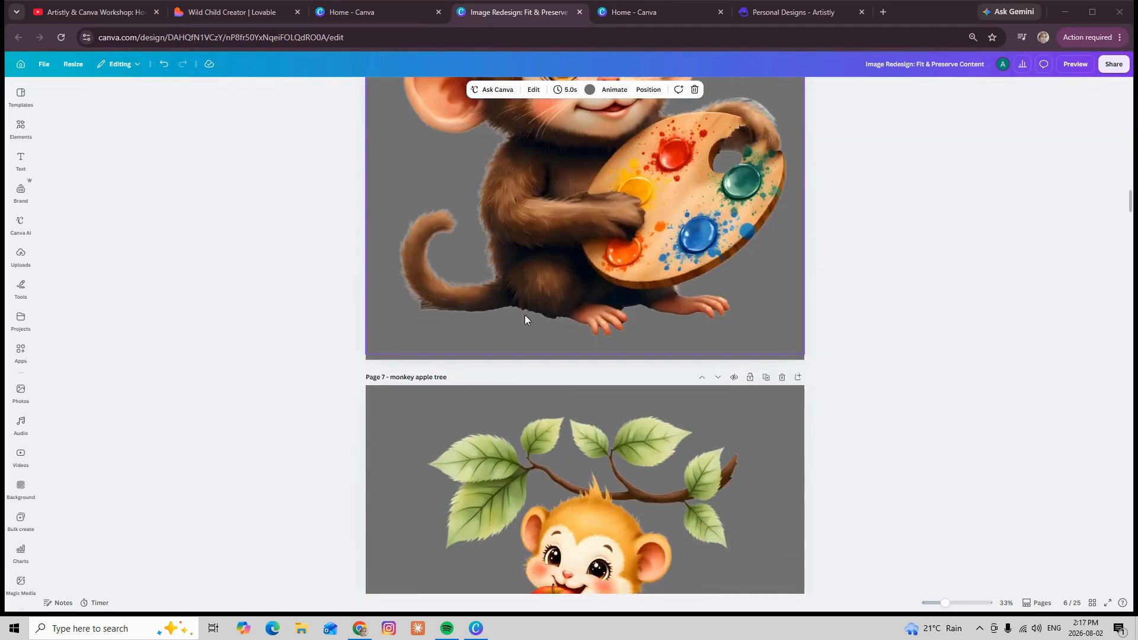
{"action": "scroll", "coordinate": [525, 320], "scroll_direction": "down", "scroll_amount": 5}
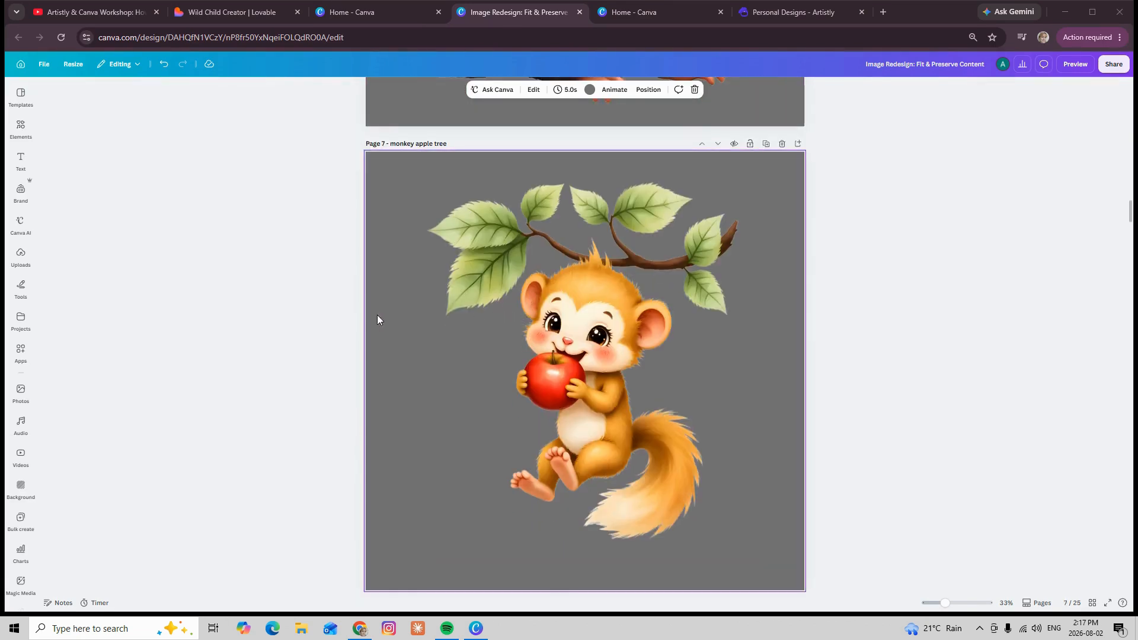
{"action": "scroll", "coordinate": [382, 314], "scroll_direction": "down", "scroll_amount": 8}
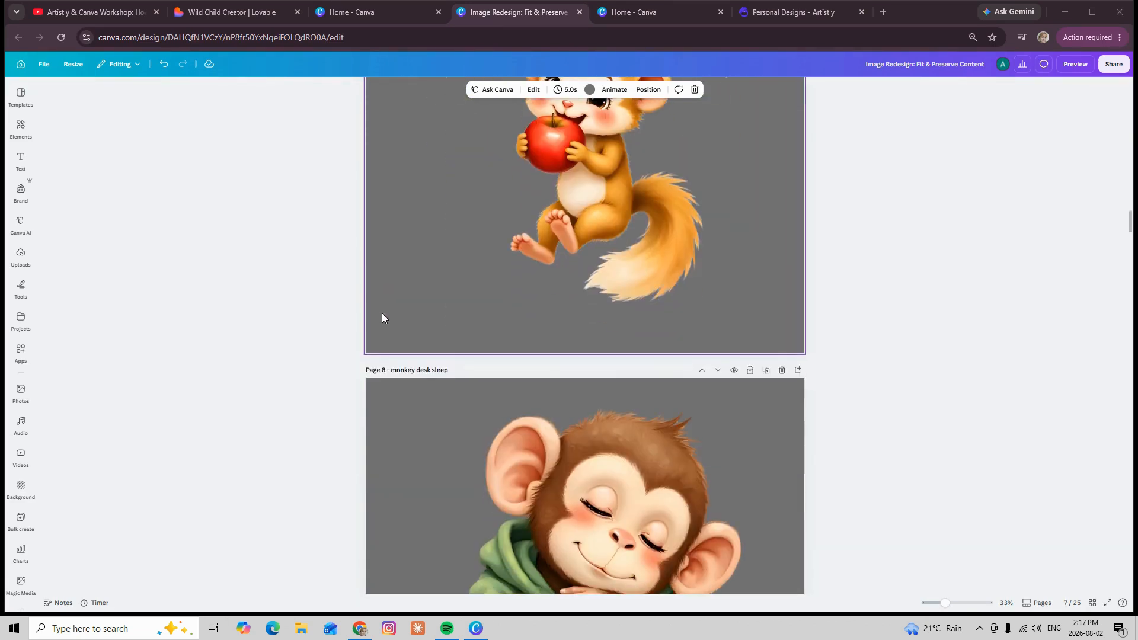
{"action": "scroll", "coordinate": [382, 313], "scroll_direction": "down", "scroll_amount": 15}
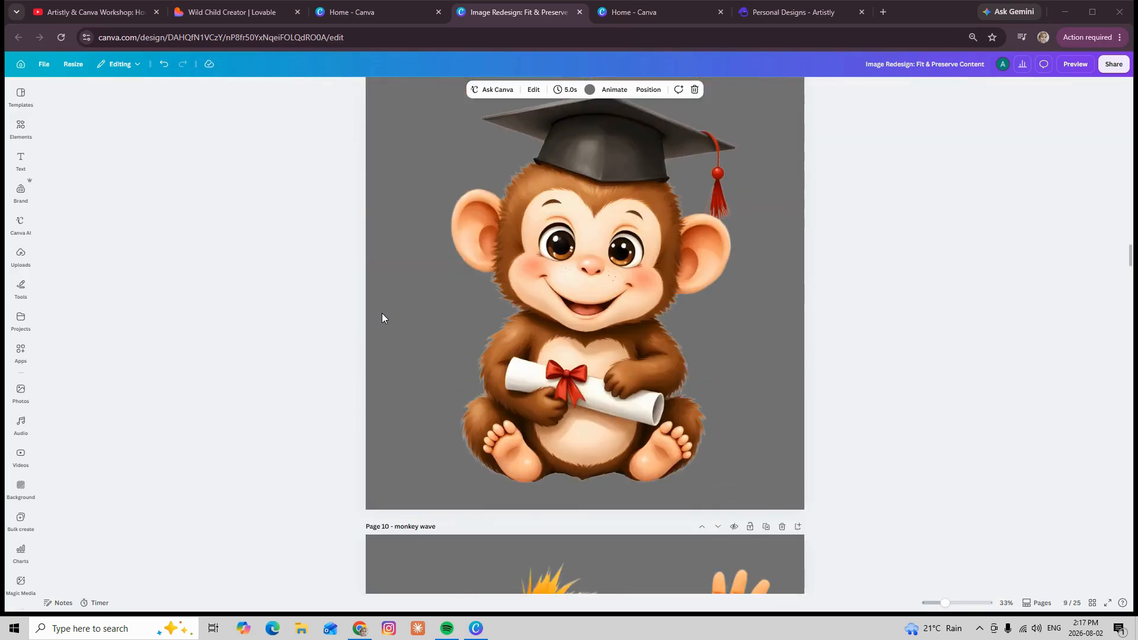
{"action": "scroll", "coordinate": [382, 313], "scroll_direction": "down", "scroll_amount": 15}
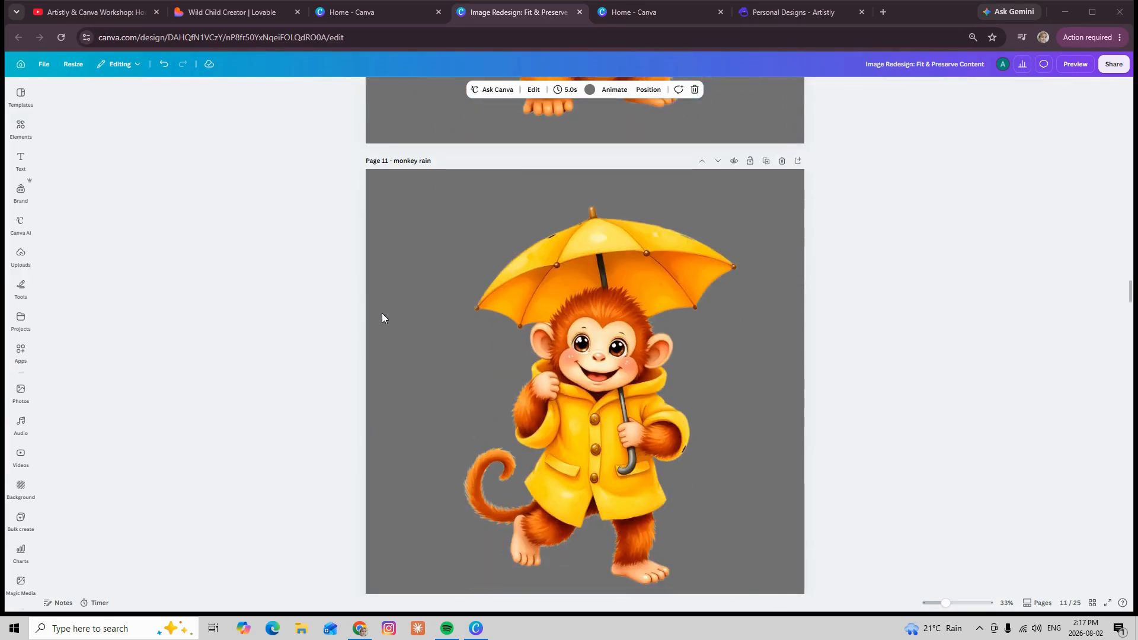
{"action": "scroll", "coordinate": [382, 313], "scroll_direction": "down", "scroll_amount": 5}
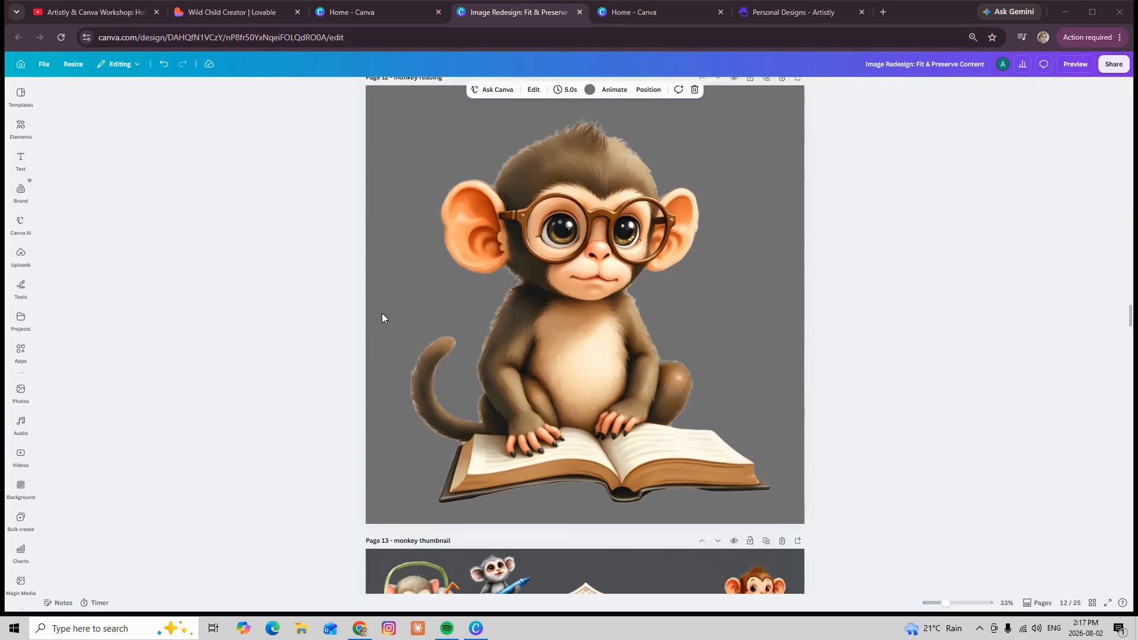
Recheck the titled monkey pages in reverse order, from page 12 back to page 1
{"action": "scroll", "coordinate": [411, 306], "scroll_direction": "up", "scroll_amount": 15}
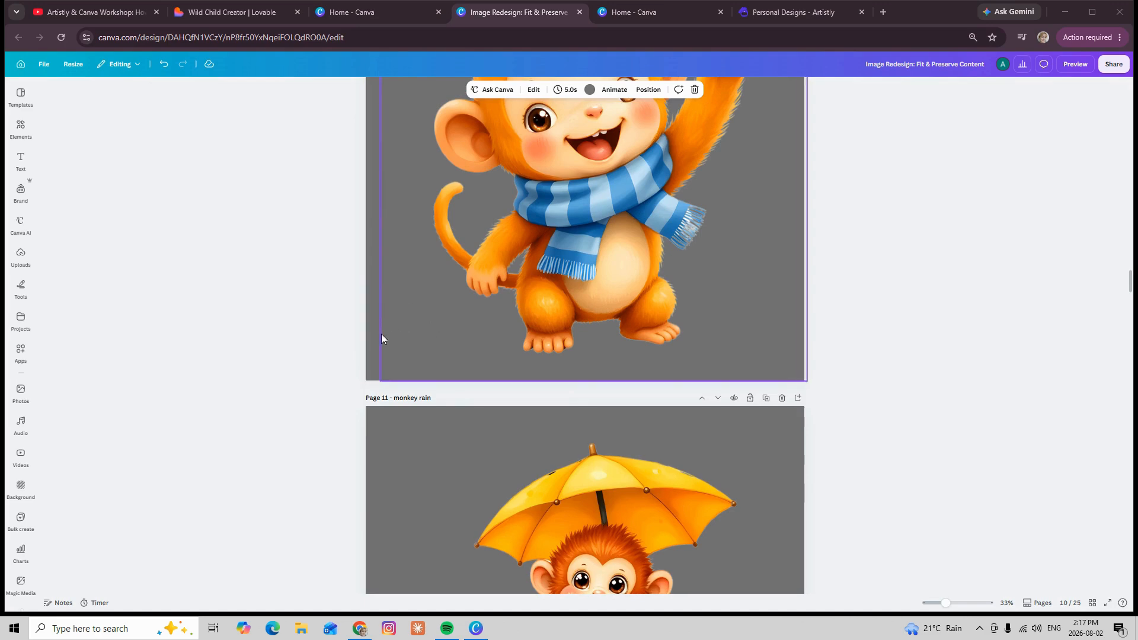
{"action": "scroll", "coordinate": [375, 339], "scroll_direction": "up", "scroll_amount": 8}
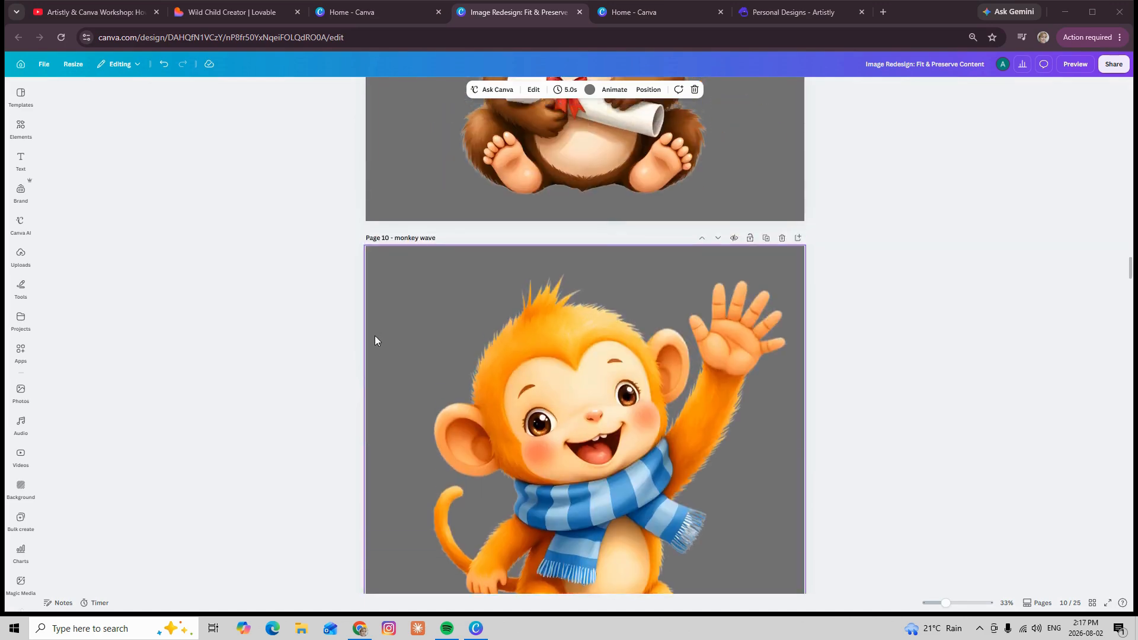
{"action": "scroll", "coordinate": [374, 340], "scroll_direction": "up", "scroll_amount": 5}
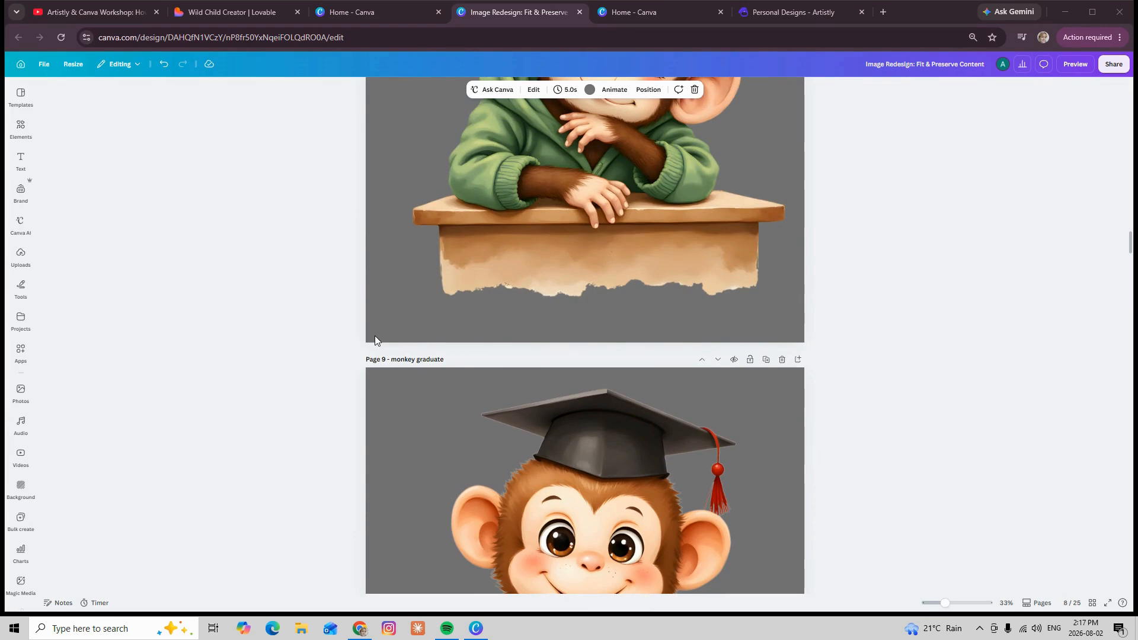
{"action": "scroll", "coordinate": [379, 335], "scroll_direction": "up", "scroll_amount": 6}
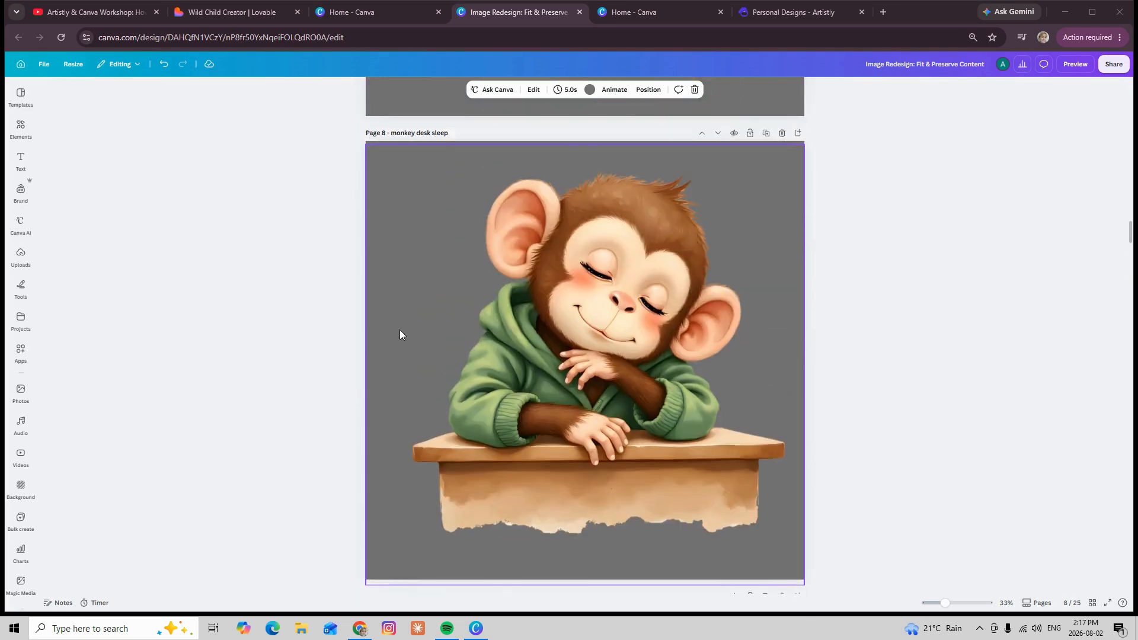
{"action": "scroll", "coordinate": [400, 334], "scroll_direction": "up", "scroll_amount": 10}
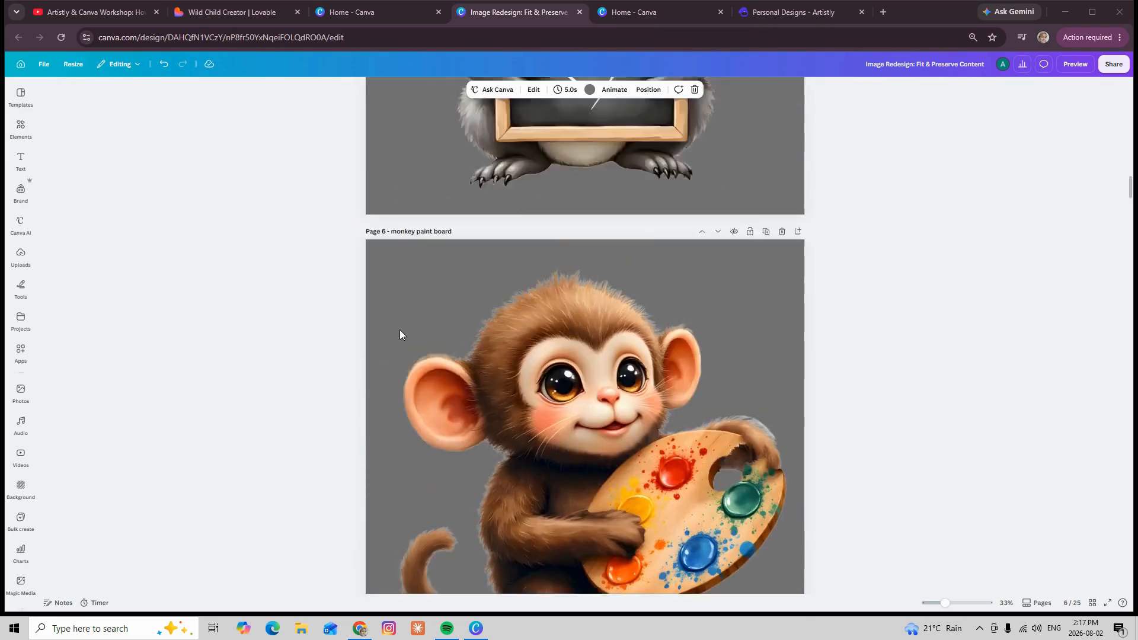
{"action": "scroll", "coordinate": [399, 334], "scroll_direction": "up", "scroll_amount": 5}
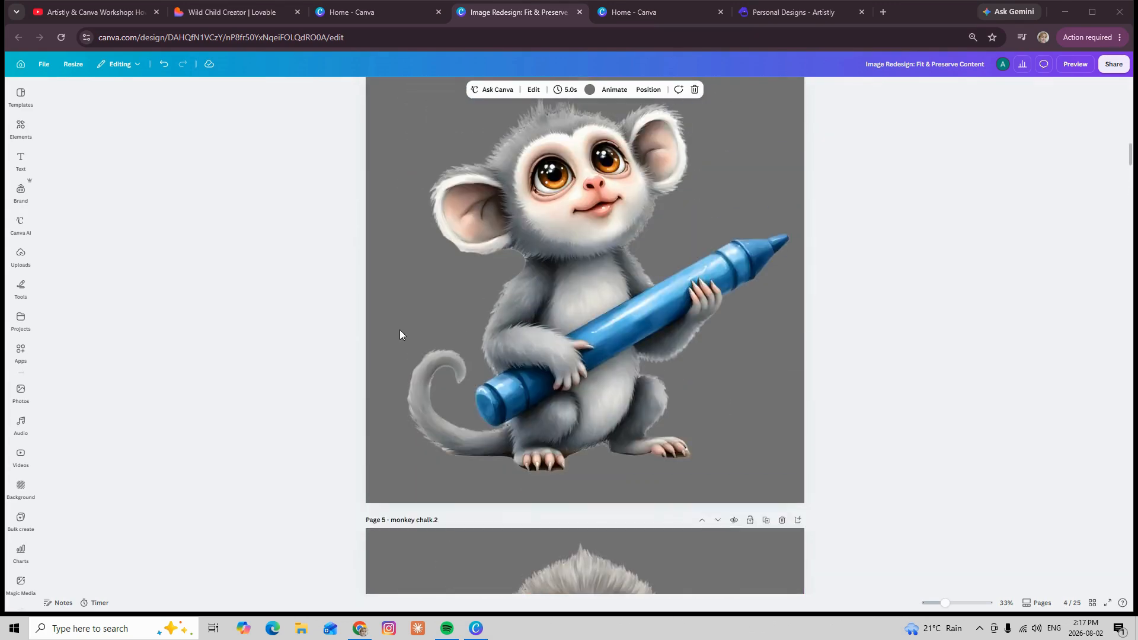
{"action": "scroll", "coordinate": [400, 334], "scroll_direction": "up", "scroll_amount": 5}
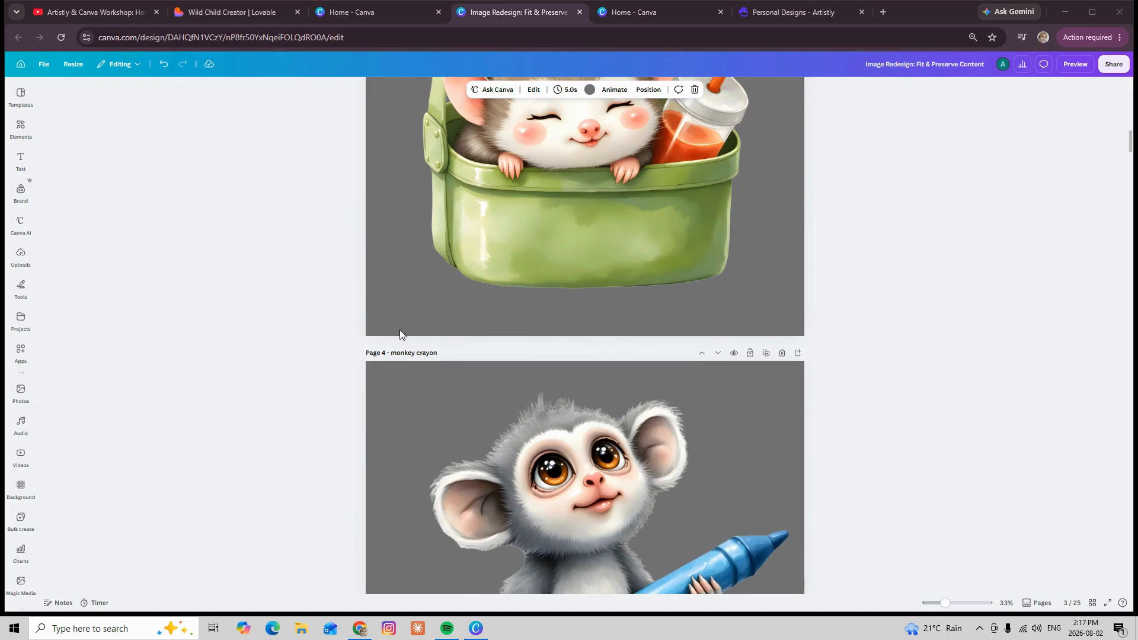
{"action": "scroll", "coordinate": [400, 331], "scroll_direction": "up", "scroll_amount": 5}
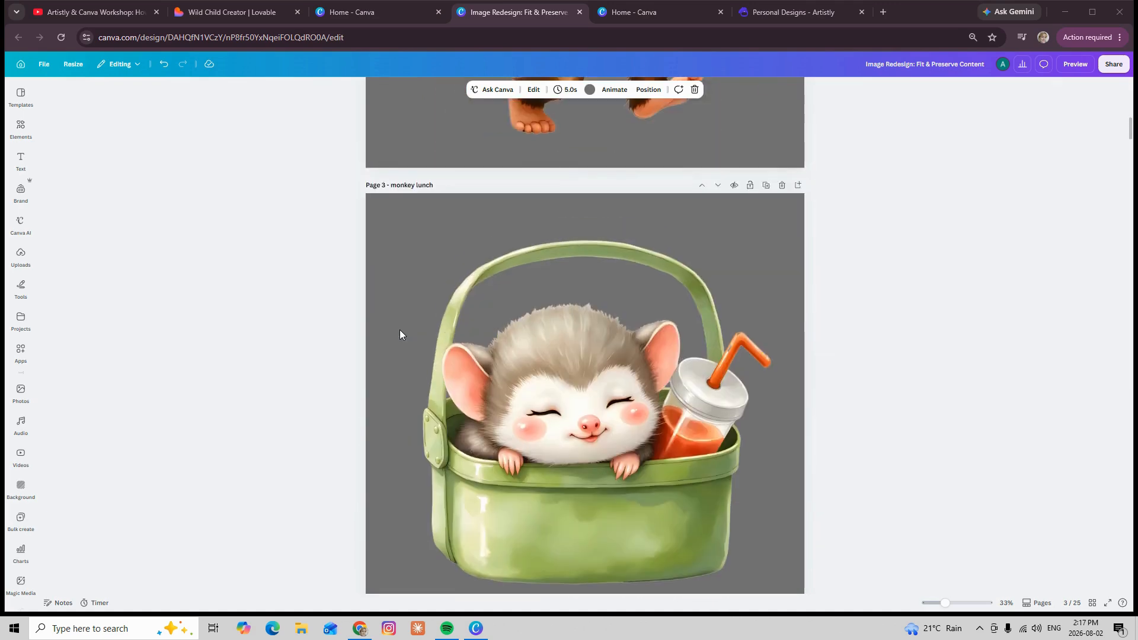
{"action": "scroll", "coordinate": [400, 334], "scroll_direction": "up", "scroll_amount": 4}
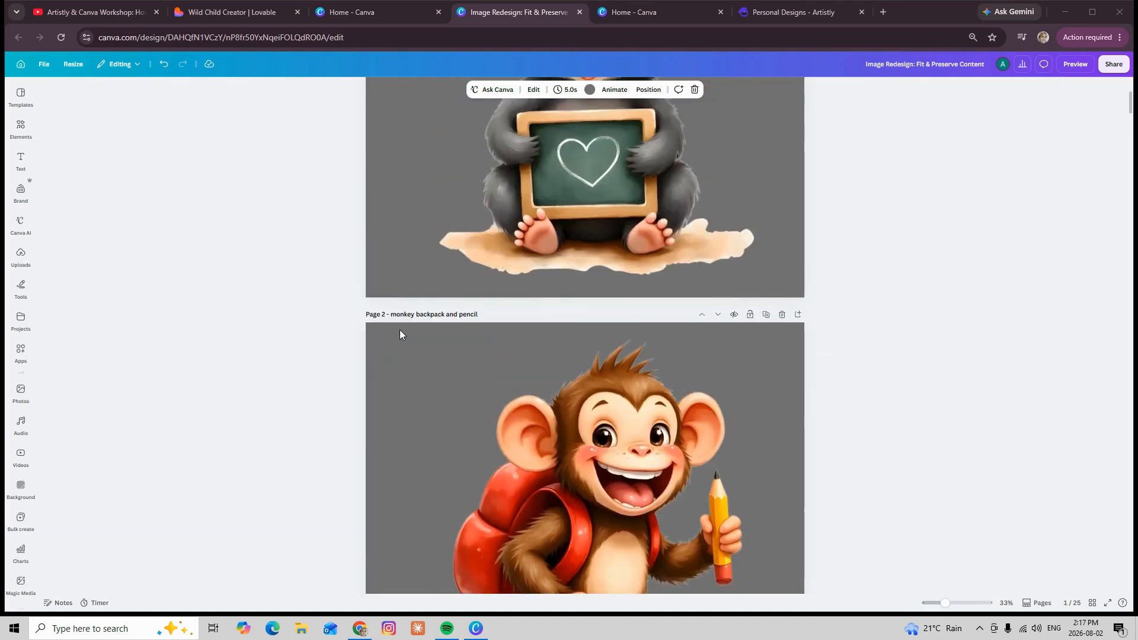
{"action": "scroll", "coordinate": [399, 334], "scroll_direction": "up", "scroll_amount": 4}
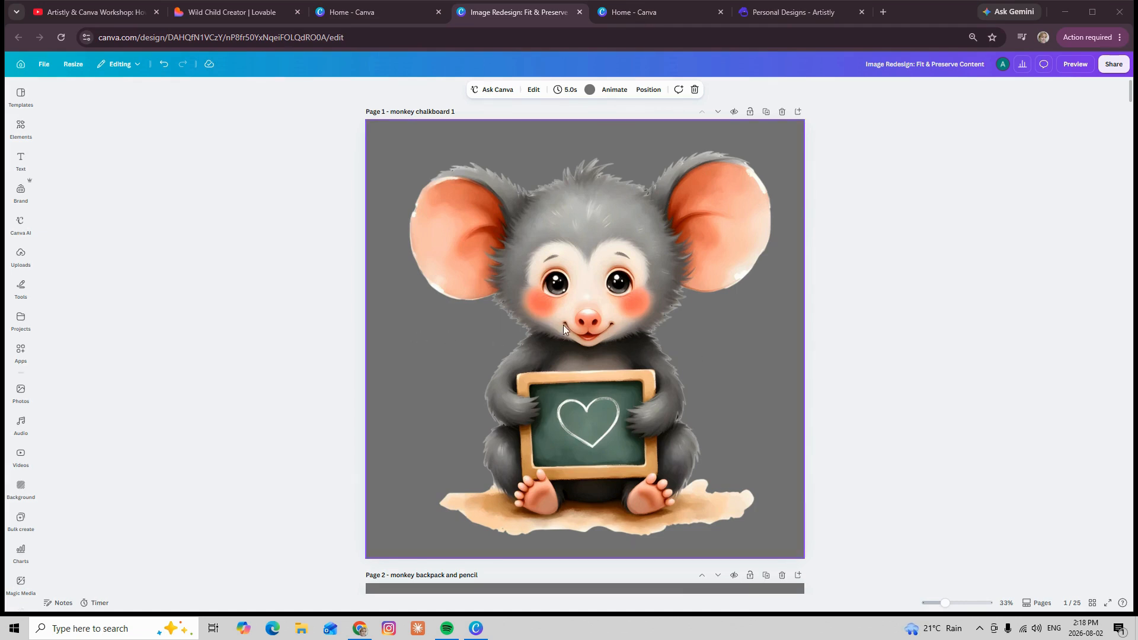
Open the design's download settings and switch the page selection to Custom
{"action": "left_click", "coordinate": [1112, 72]}
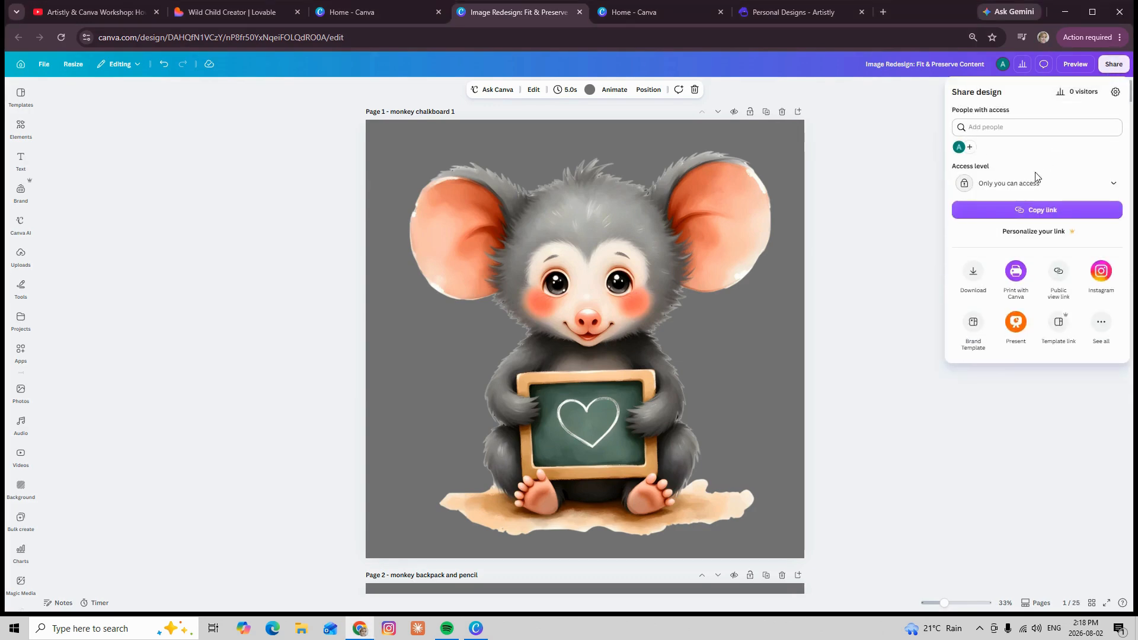
{"action": "left_click", "coordinate": [973, 274]}
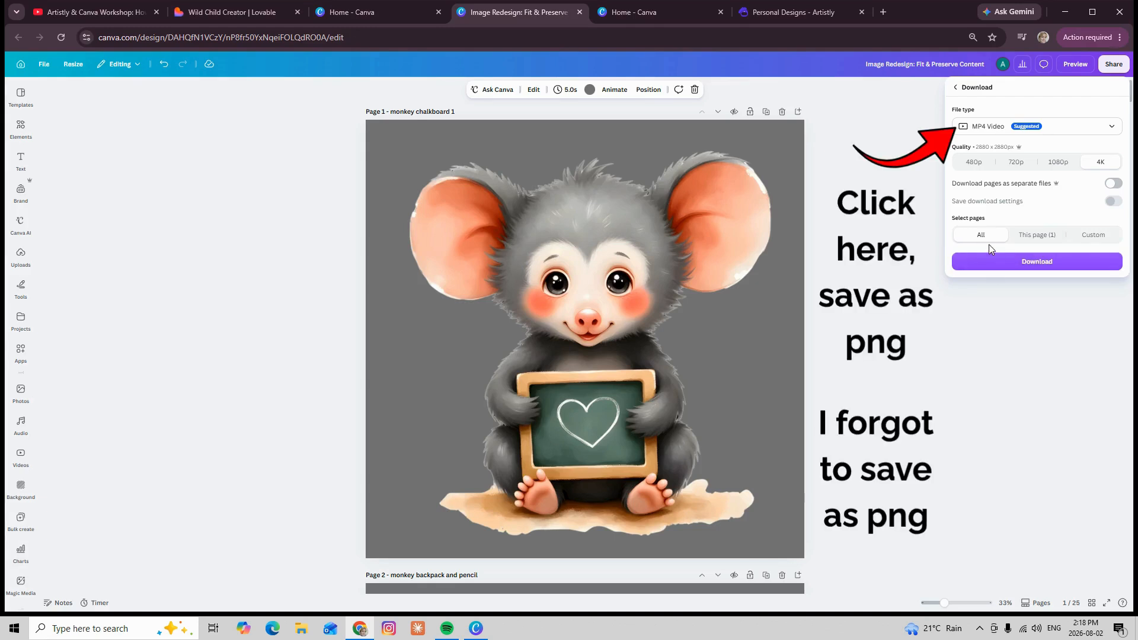
{"action": "left_click", "coordinate": [1090, 238]}
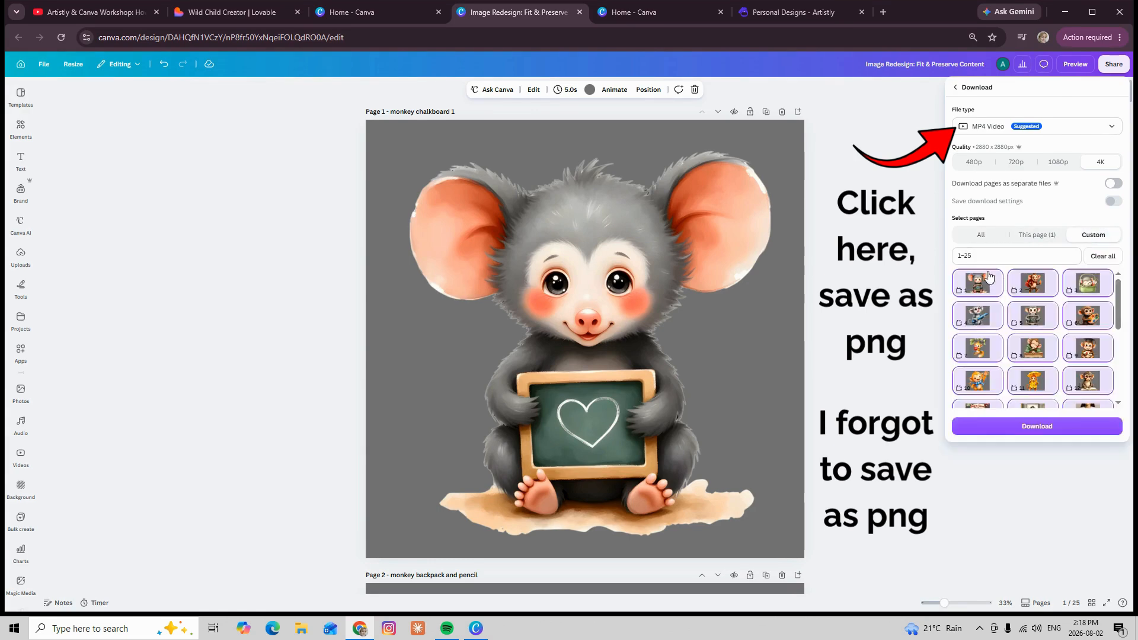
{"action": "left_click", "coordinate": [961, 293]}
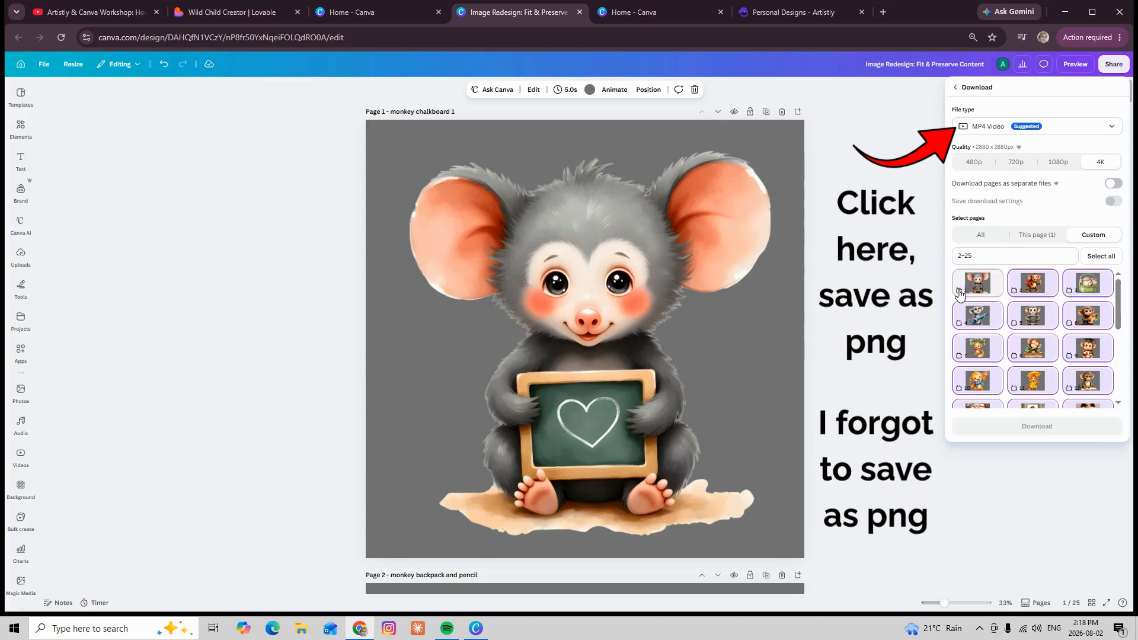
{"action": "left_click", "coordinate": [1030, 291]}
{"action": "left_click", "coordinate": [1091, 288]}
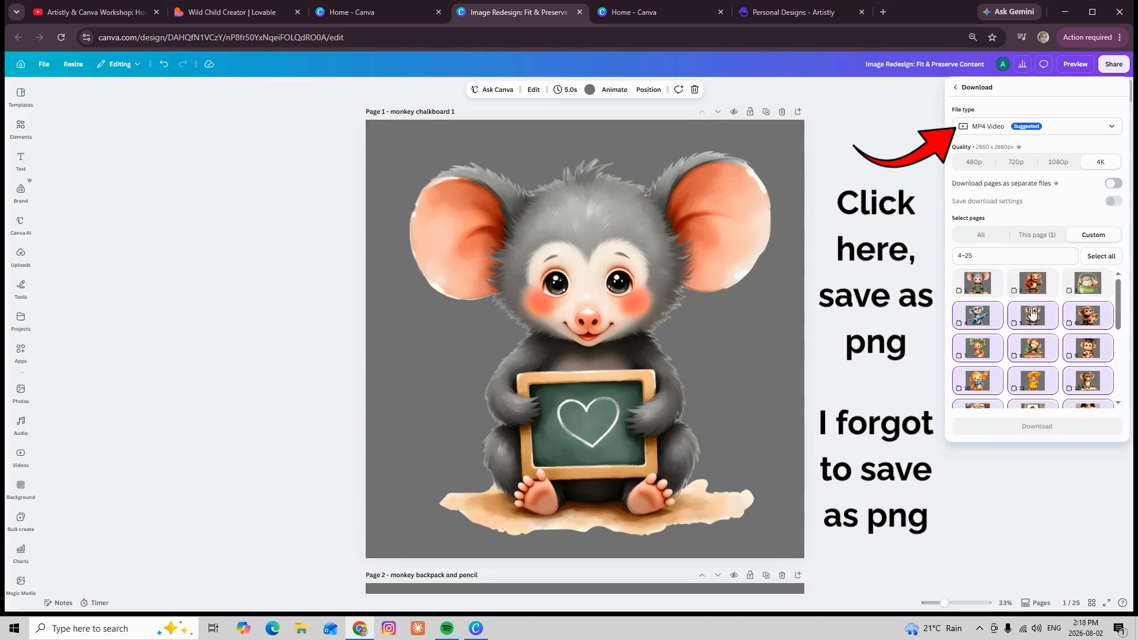
{"action": "left_click", "coordinate": [979, 326]}
{"action": "left_click", "coordinate": [1018, 322]}
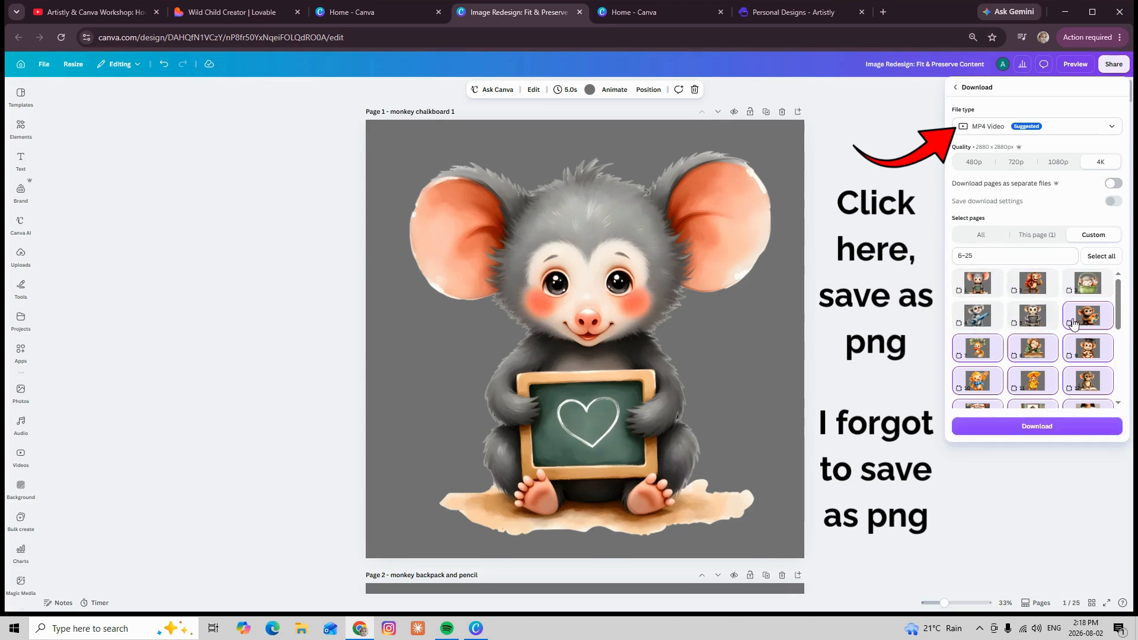
{"action": "left_click", "coordinate": [1071, 326]}
{"action": "left_click", "coordinate": [1078, 319]}
{"action": "left_click", "coordinate": [1019, 319]}
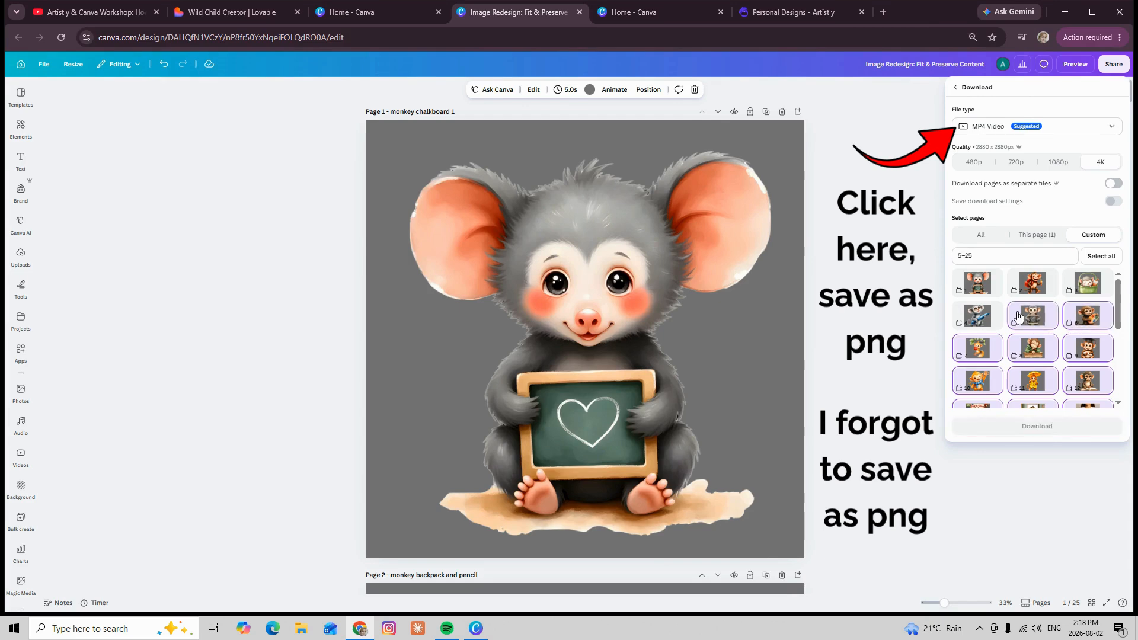
{"action": "left_click", "coordinate": [977, 308]}
{"action": "left_click", "coordinate": [977, 287]}
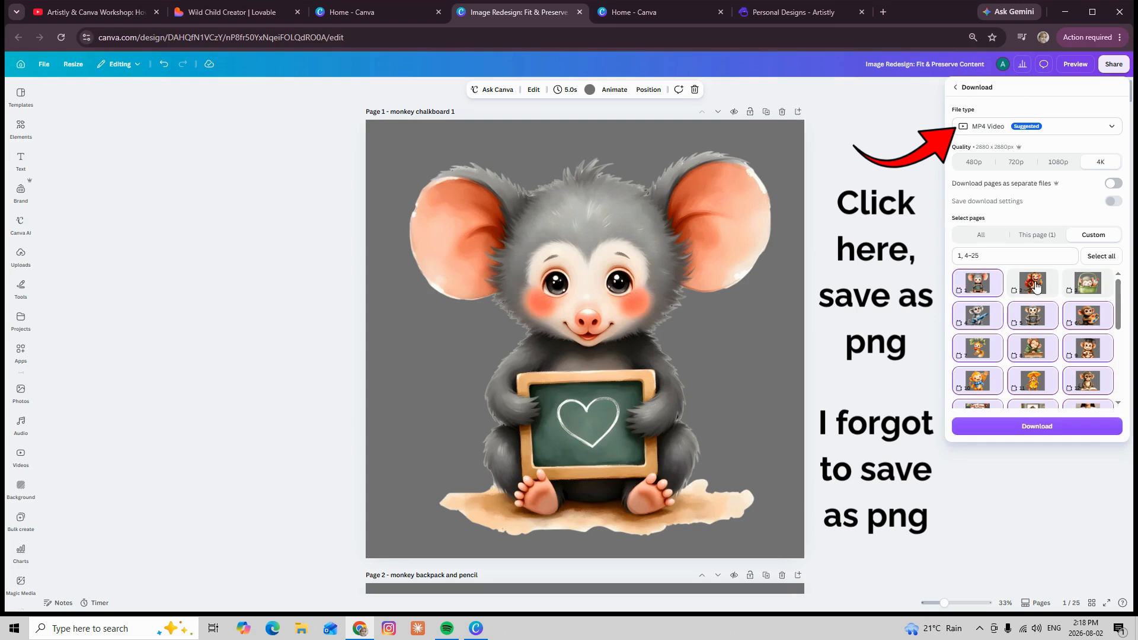
{"action": "left_click", "coordinate": [1033, 287]}
{"action": "left_click", "coordinate": [1082, 292]}
Exclude pages 13 through 25 from the download, keeping only monkey pages 1-12 selected
{"action": "scroll", "coordinate": [1082, 303], "scroll_direction": "down", "scroll_amount": 5}
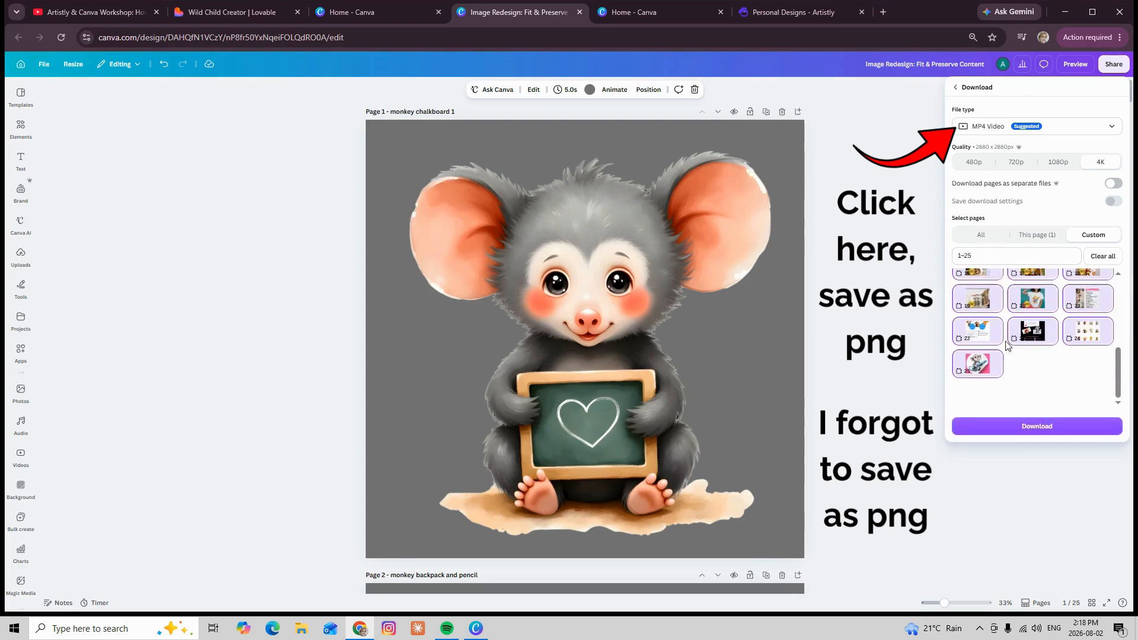
{"action": "left_click", "coordinate": [973, 366]}
{"action": "left_click", "coordinate": [977, 332]}
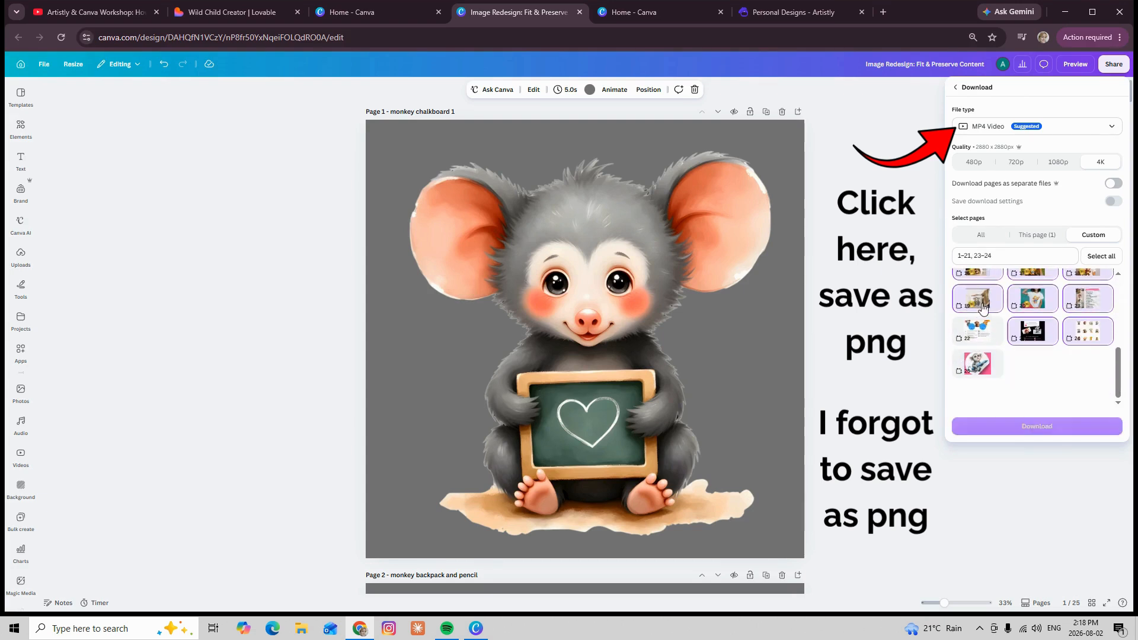
{"action": "left_click", "coordinate": [982, 303]}
{"action": "scroll", "coordinate": [983, 305], "scroll_direction": "up", "scroll_amount": 1}
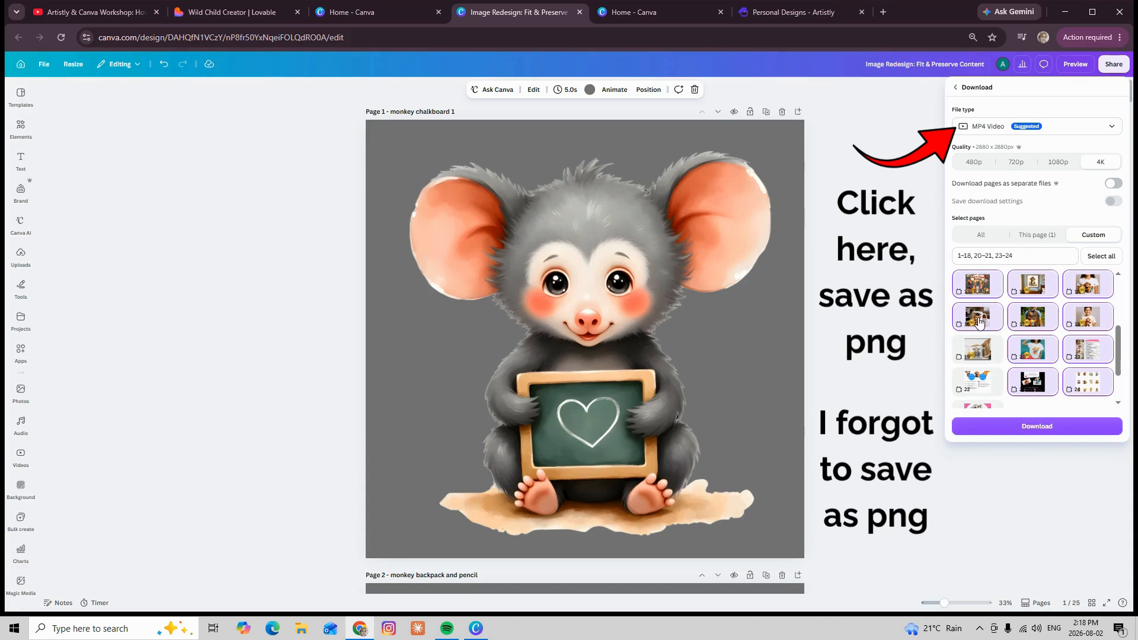
{"action": "left_click", "coordinate": [982, 304]}
{"action": "left_click", "coordinate": [981, 292]}
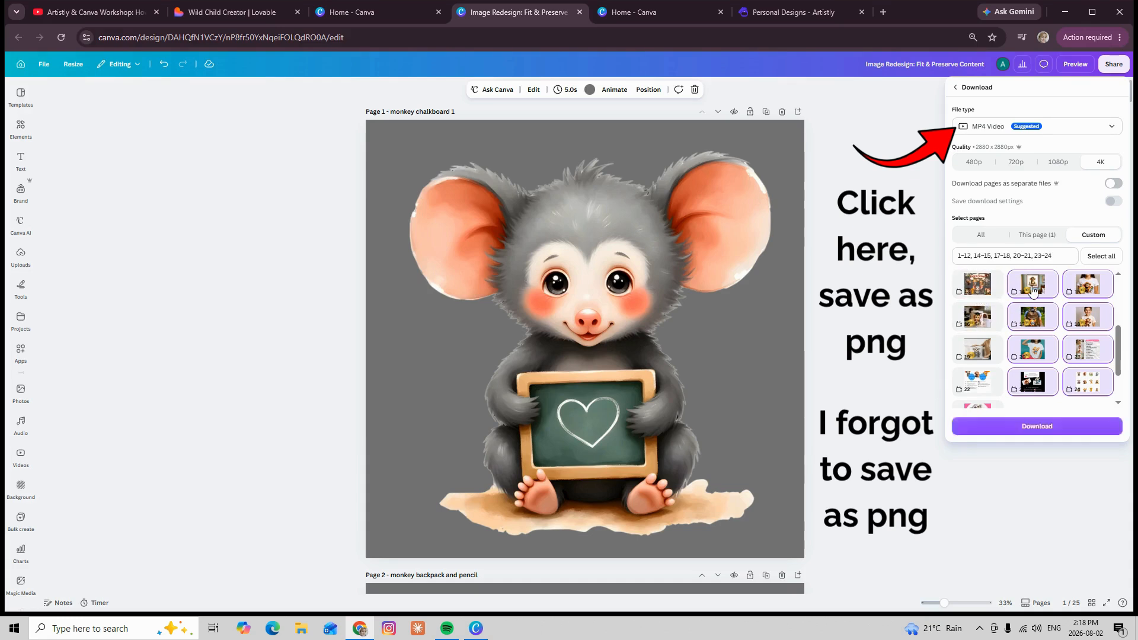
{"action": "left_click", "coordinate": [1031, 292]}
{"action": "left_click", "coordinate": [1031, 320]}
{"action": "left_click", "coordinate": [1031, 343]}
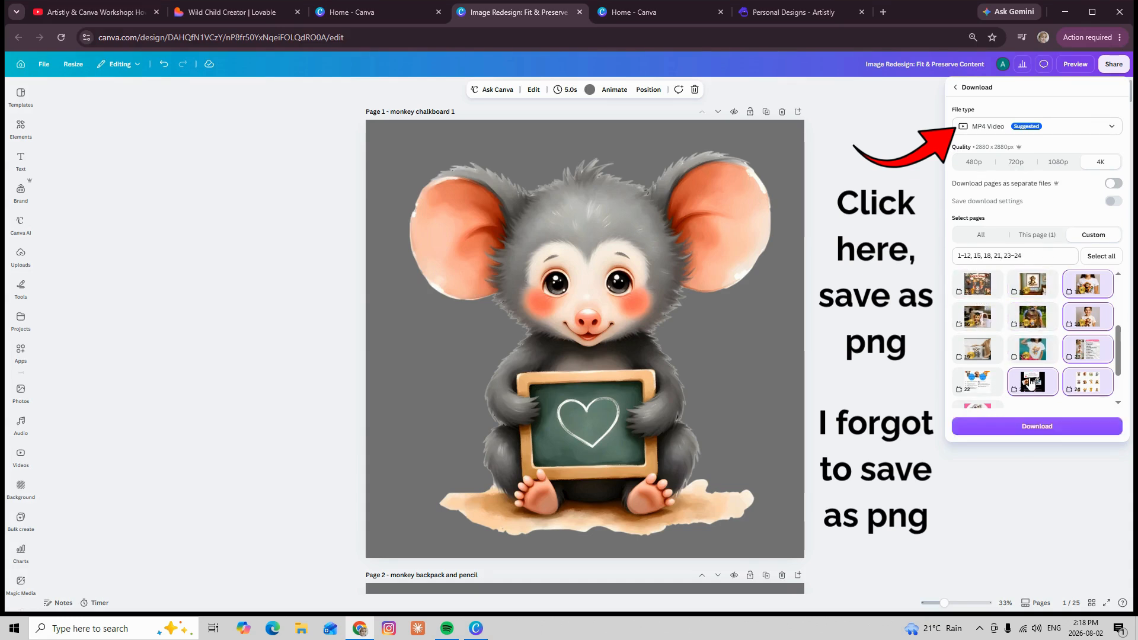
{"action": "left_click", "coordinate": [1032, 382]}
{"action": "left_click", "coordinate": [1089, 383]}
{"action": "left_click", "coordinate": [1088, 356]}
{"action": "left_click", "coordinate": [1088, 320]}
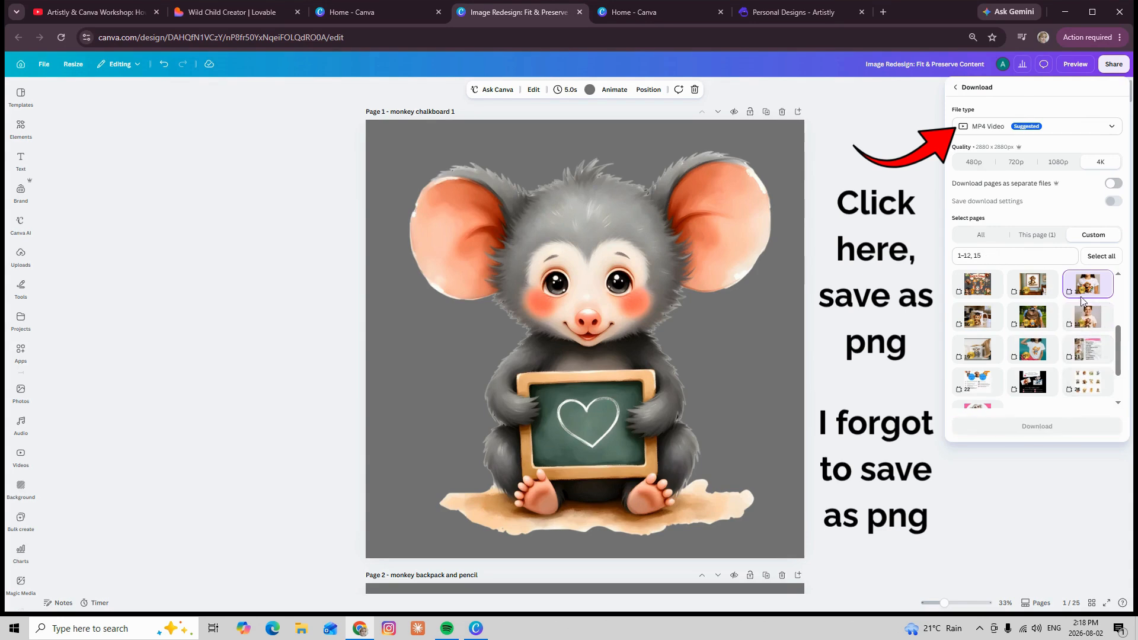
{"action": "left_click", "coordinate": [1087, 287]}
{"action": "scroll", "coordinate": [1076, 309], "scroll_direction": "up", "scroll_amount": 1}
{"action": "scroll", "coordinate": [1075, 310], "scroll_direction": "up", "scroll_amount": 3}
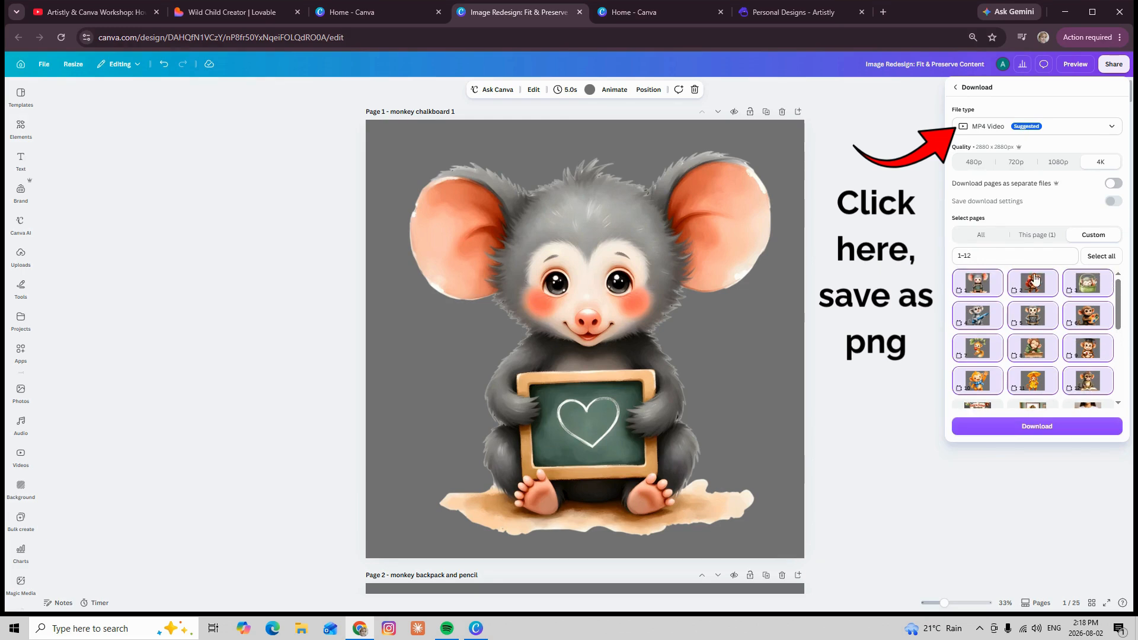
Download the selected pages and save the MP4 video in Downloads as "monkey download 3000 3000.mp4"
{"action": "left_click", "coordinate": [1037, 427]}
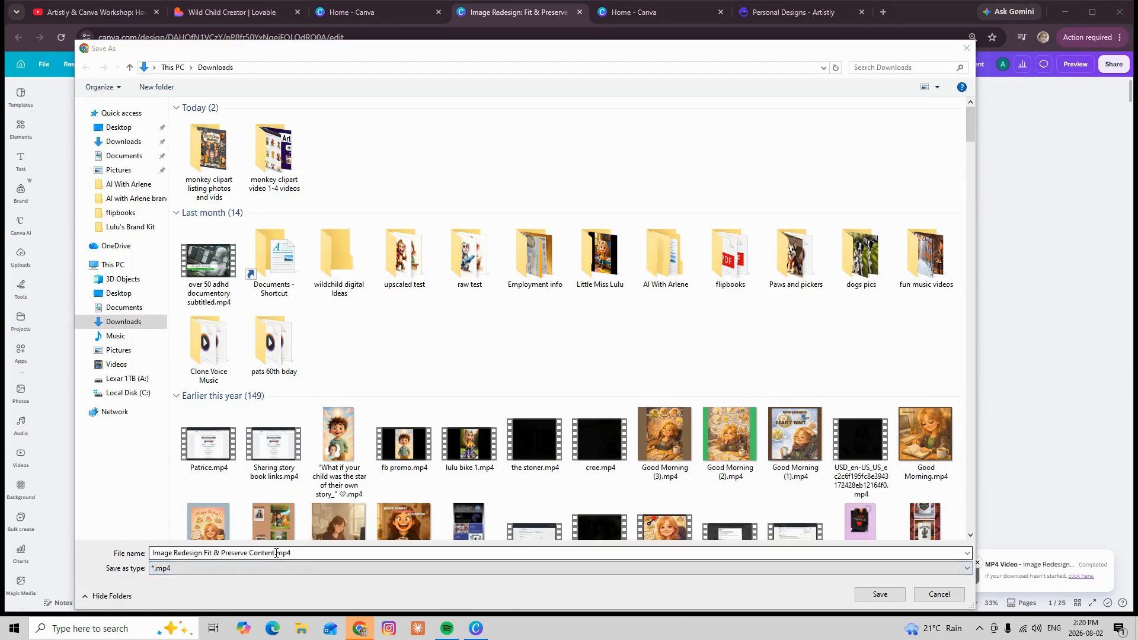
{"action": "left_click_drag", "start_coordinate": [276, 553], "coordinate": [152, 553]}
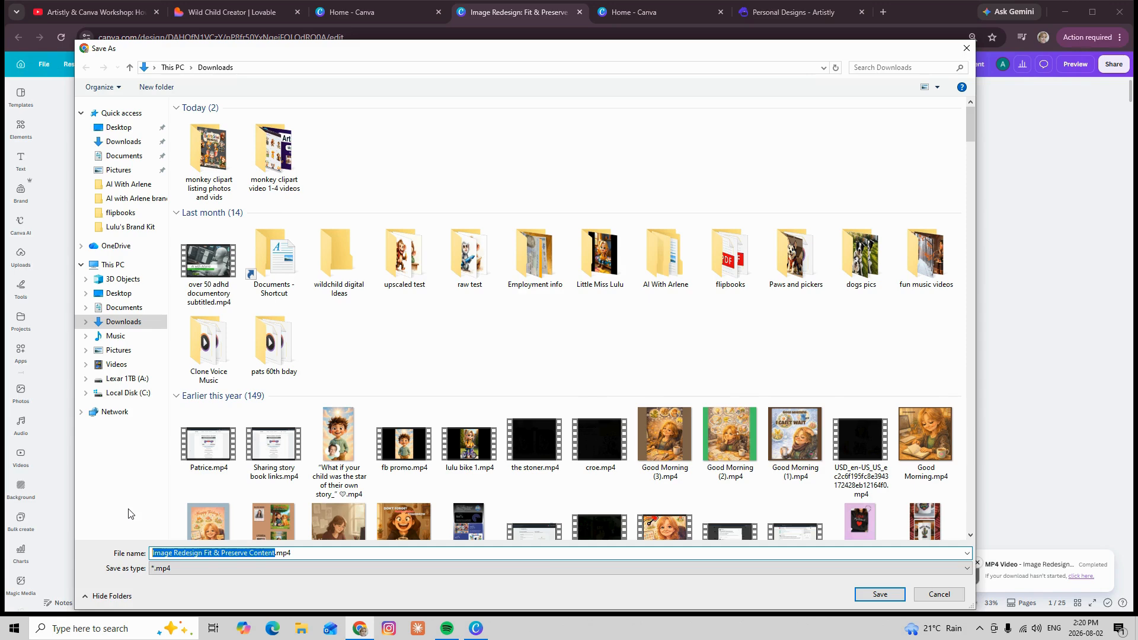
{"action": "type", "text": "monkey "}
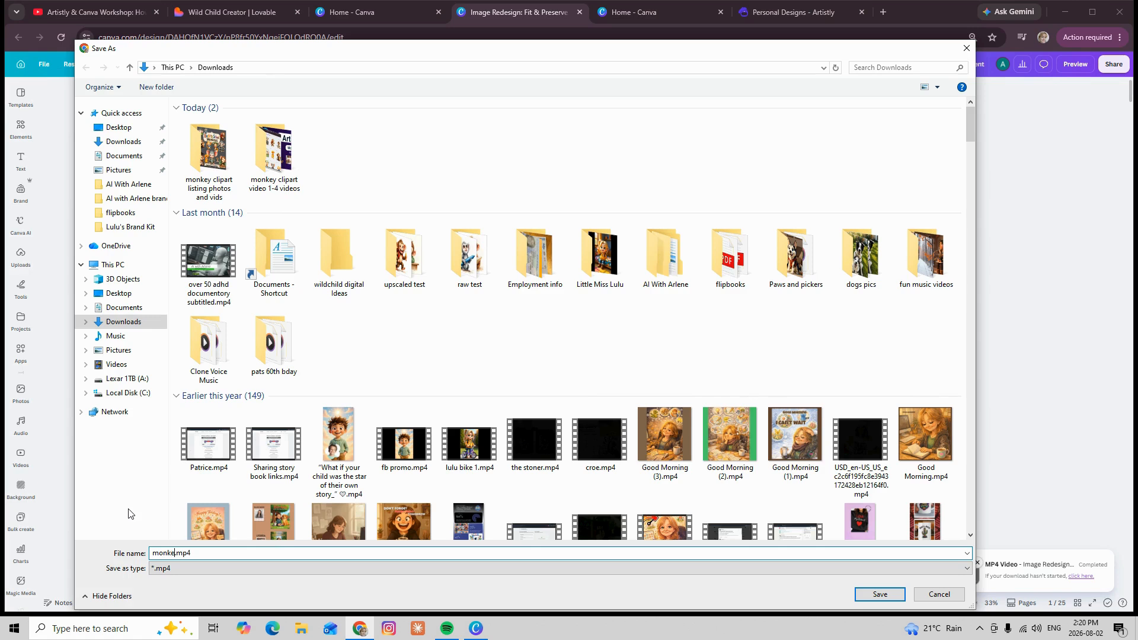
{"action": "type", "text": "download 300 300"}
{"action": "left_click", "coordinate": [223, 552]}
{"action": "type", "text": "0 3000"}
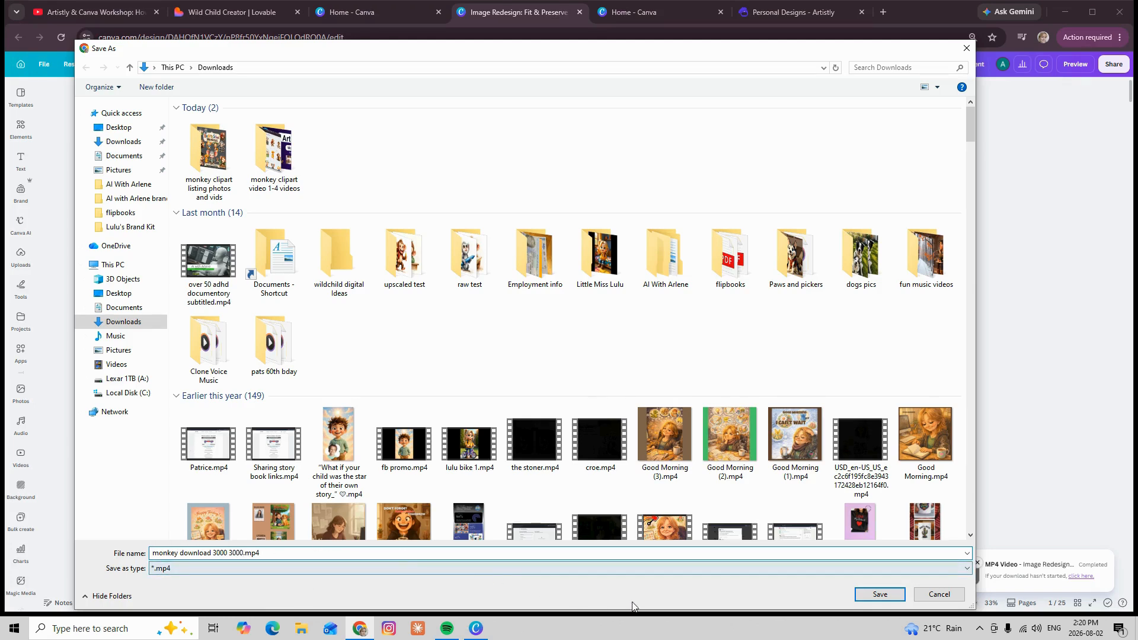
{"action": "left_click", "coordinate": [880, 594]}
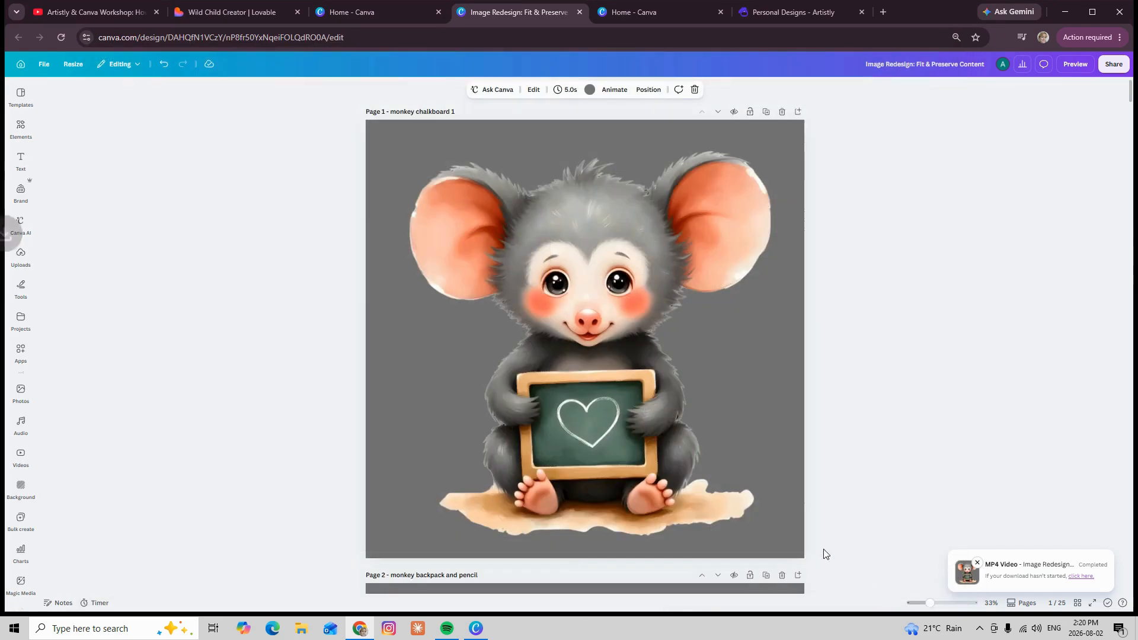
Look over the monkey pages from page 1 to the page 13 thumbnail, and return to page 10
{"action": "scroll", "coordinate": [651, 321], "scroll_direction": "down", "scroll_amount": 20}
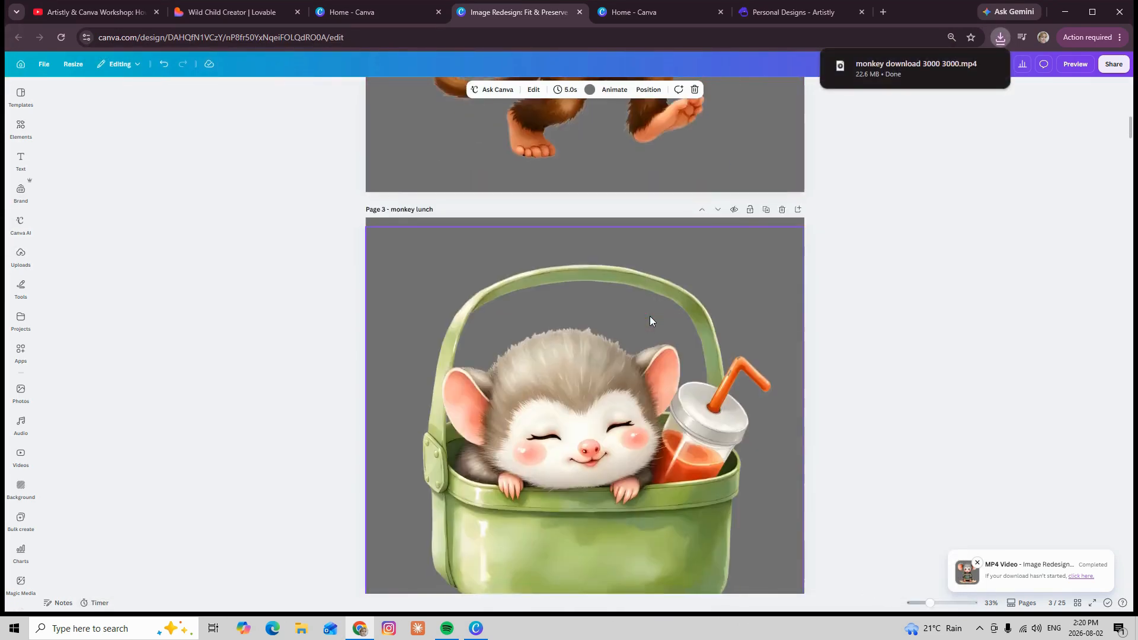
{"action": "scroll", "coordinate": [650, 316], "scroll_direction": "down", "scroll_amount": 20}
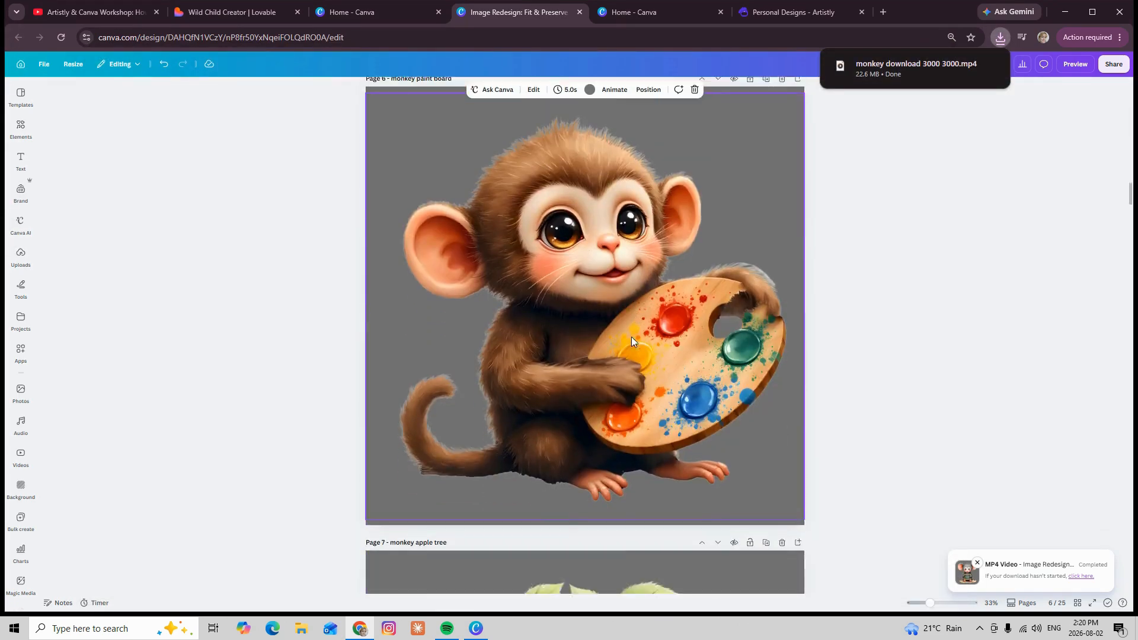
{"action": "scroll", "coordinate": [632, 337], "scroll_direction": "down", "scroll_amount": 15}
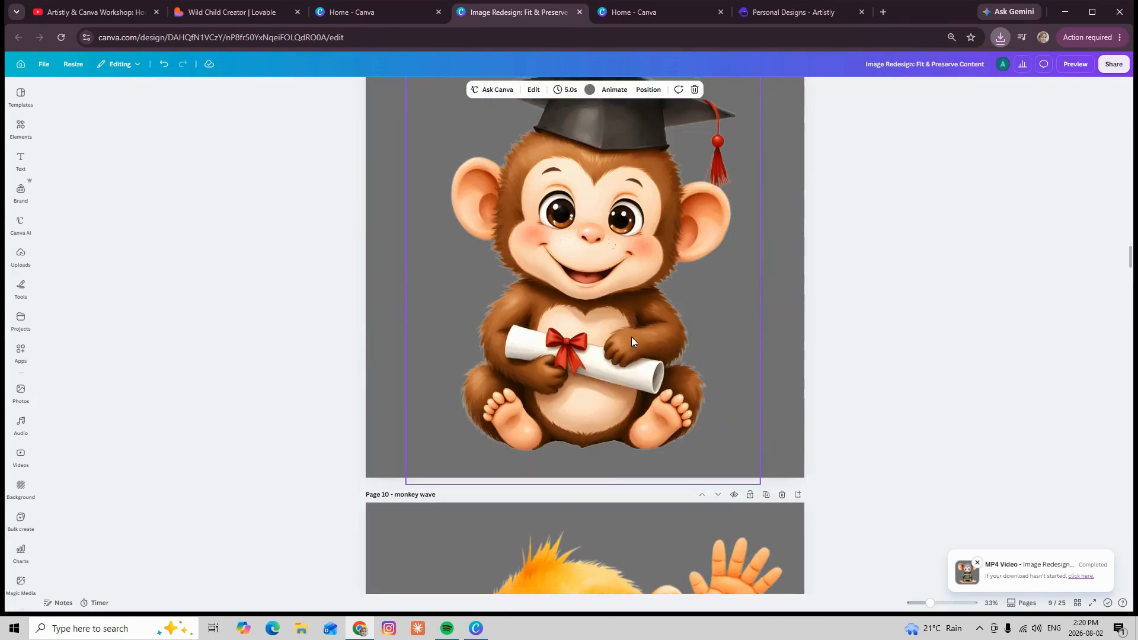
{"action": "scroll", "coordinate": [629, 337], "scroll_direction": "down", "scroll_amount": 12}
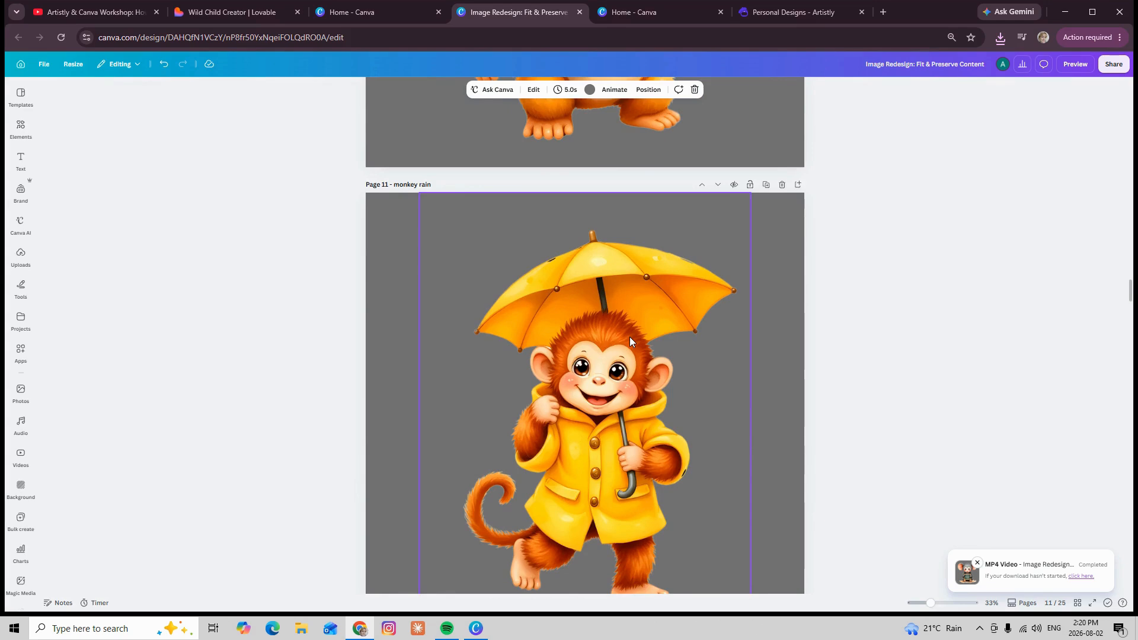
{"action": "scroll", "coordinate": [630, 337], "scroll_direction": "down", "scroll_amount": 8}
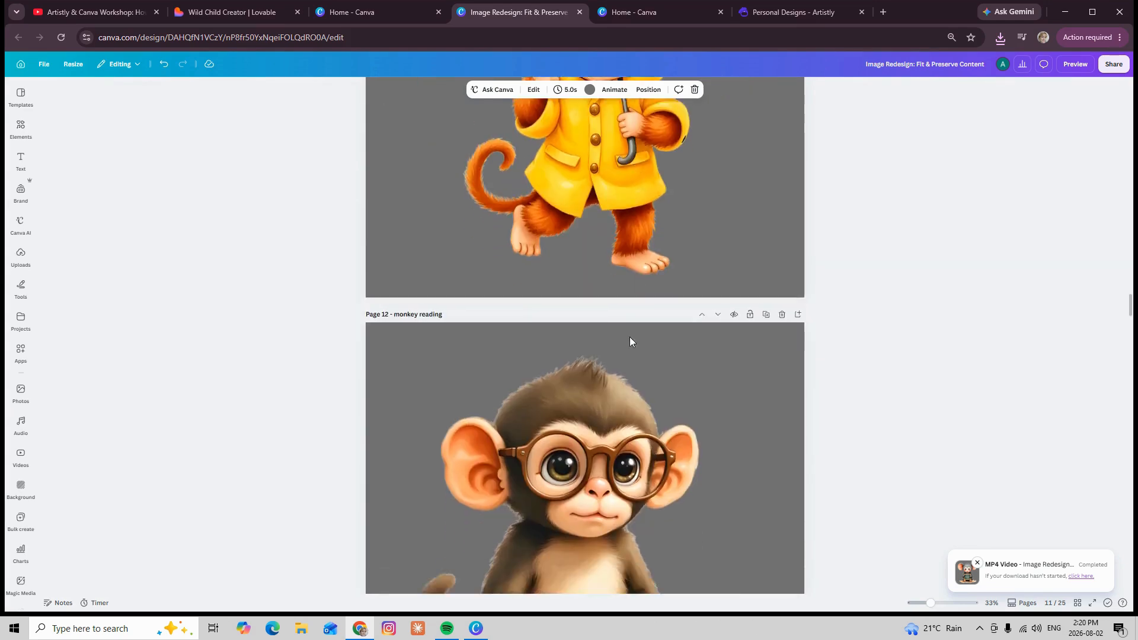
{"action": "scroll", "coordinate": [630, 337], "scroll_direction": "down", "scroll_amount": 8}
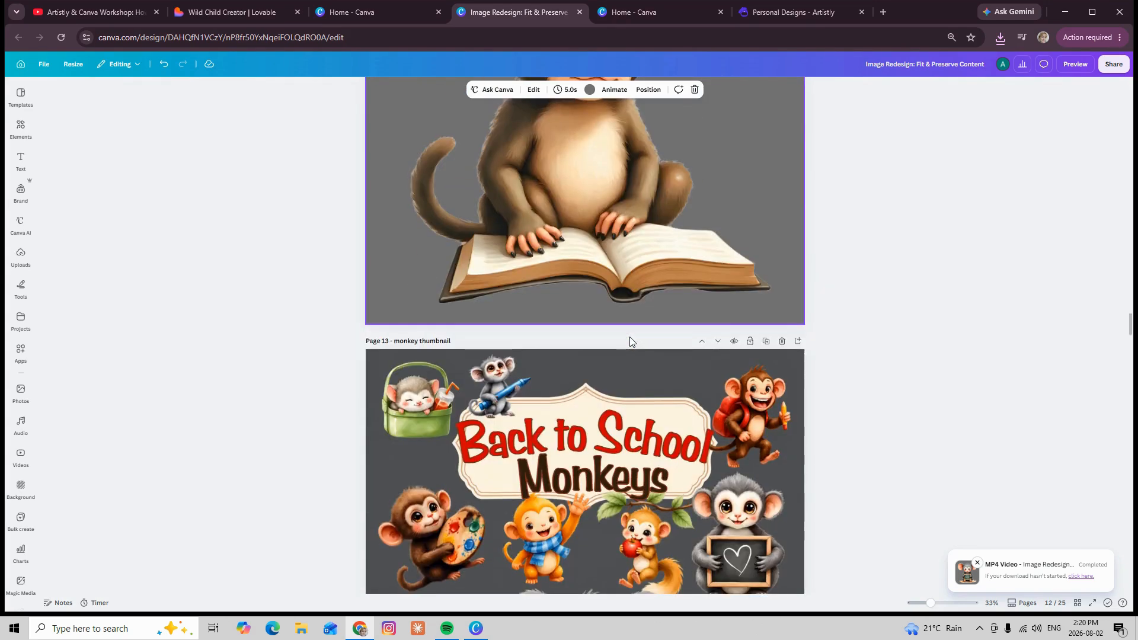
{"action": "scroll", "coordinate": [629, 337], "scroll_direction": "up", "scroll_amount": 15}
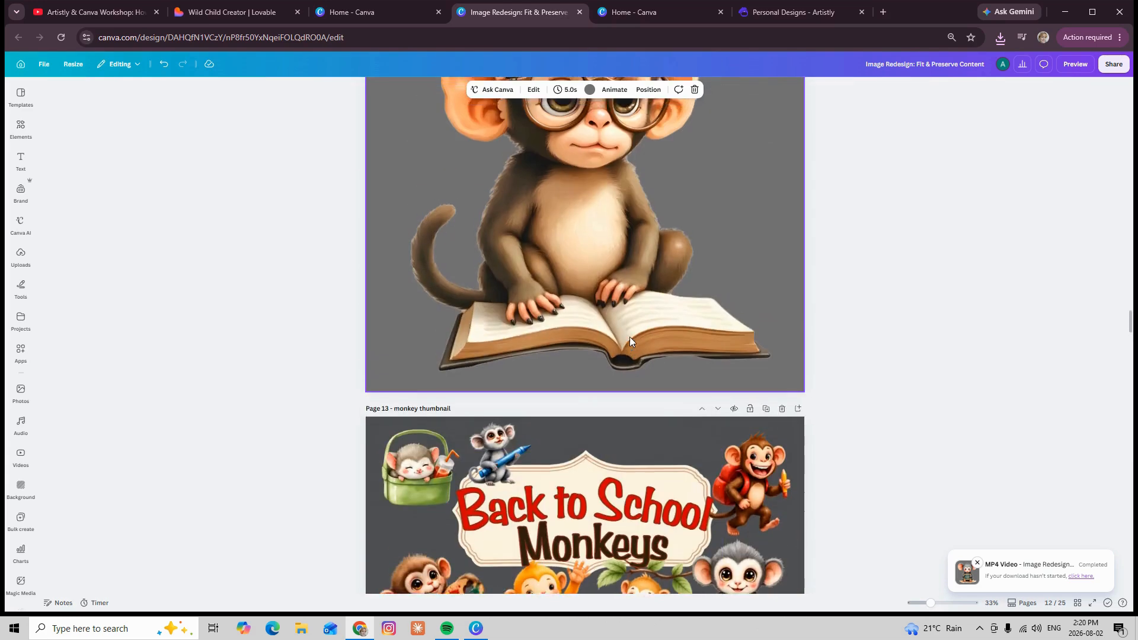
{"action": "scroll", "coordinate": [629, 337], "scroll_direction": "up", "scroll_amount": 8}
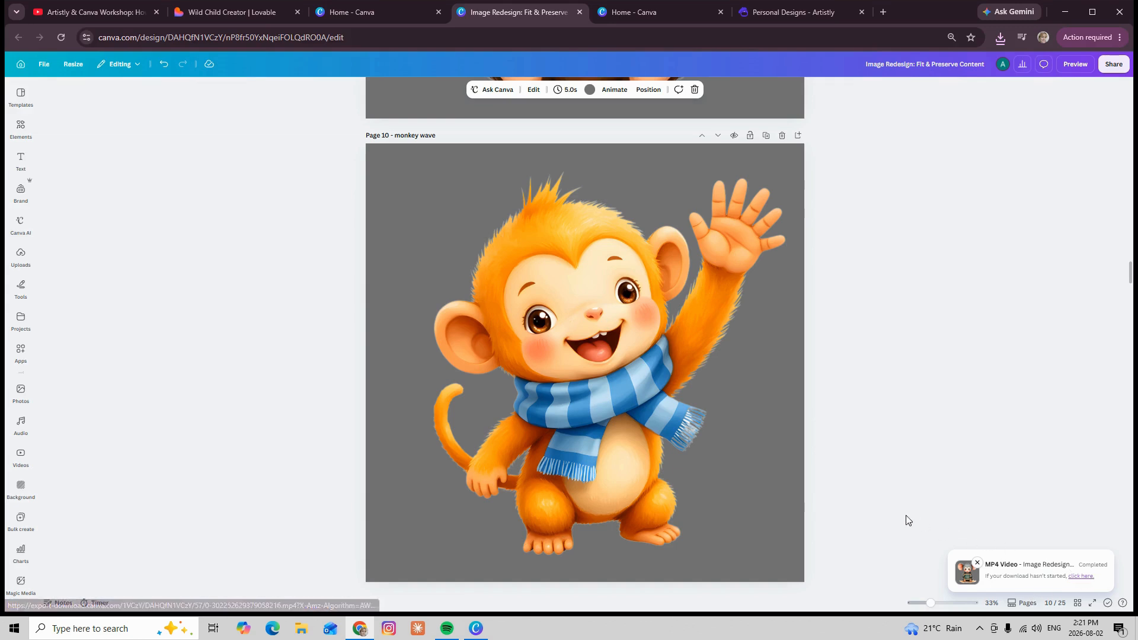
Show the page thumbnail strip and move the page 13 monkey thumbnail to the first position
{"action": "left_click", "coordinate": [1013, 605]}
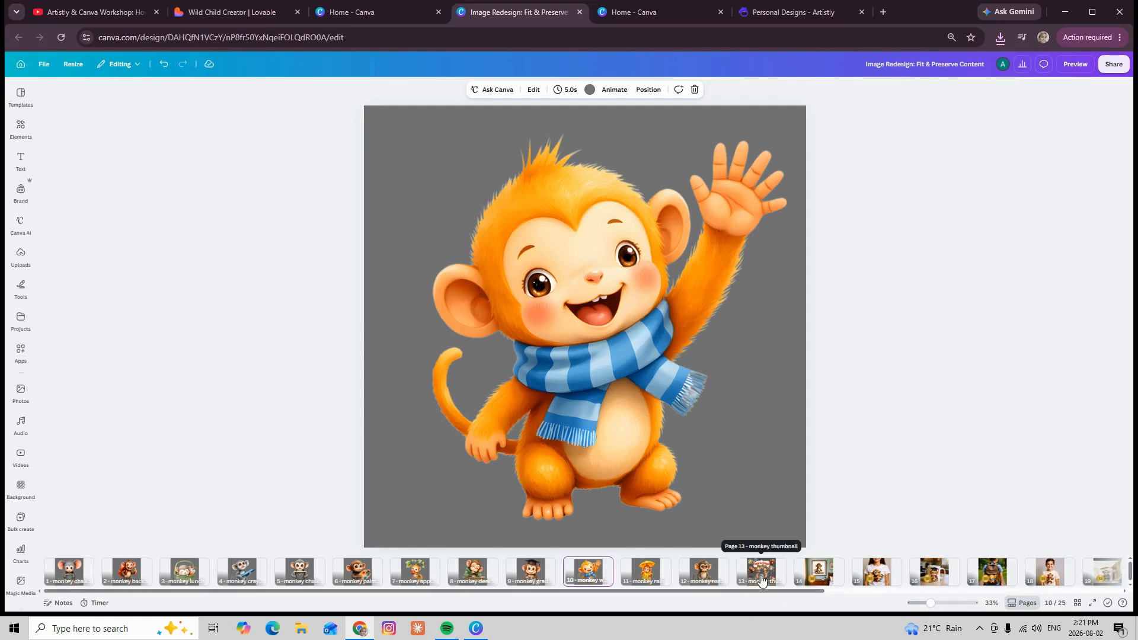
{"action": "left_click_drag", "start_coordinate": [761, 580], "coordinate": [46, 574]}
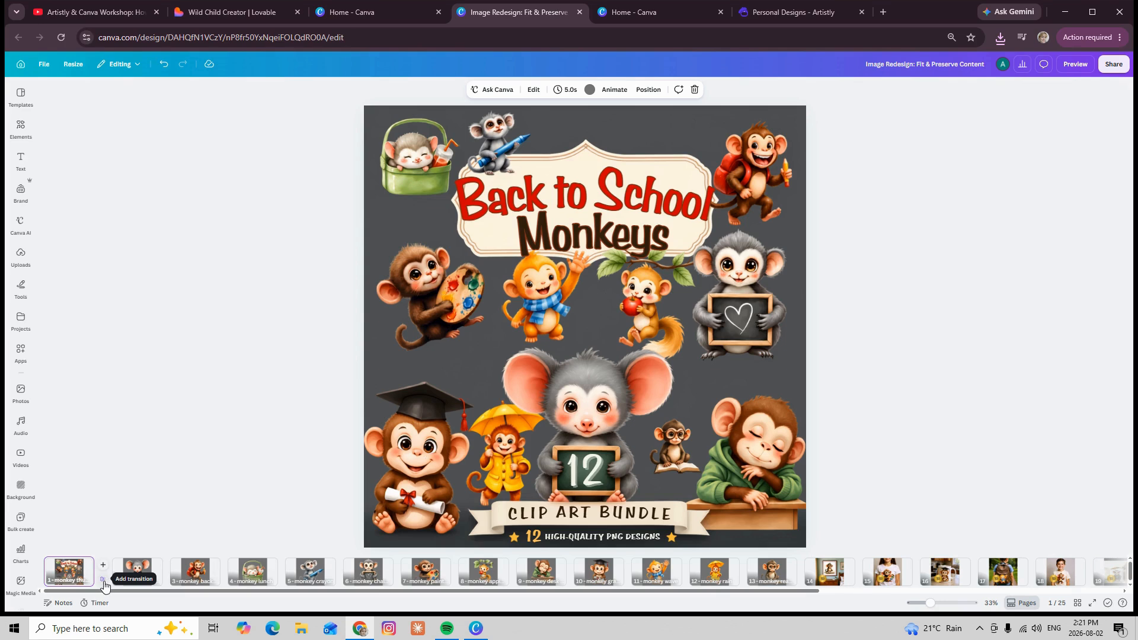
Add a Match & Move transition after the first page and apply it between all pages
{"action": "left_click", "coordinate": [104, 581]}
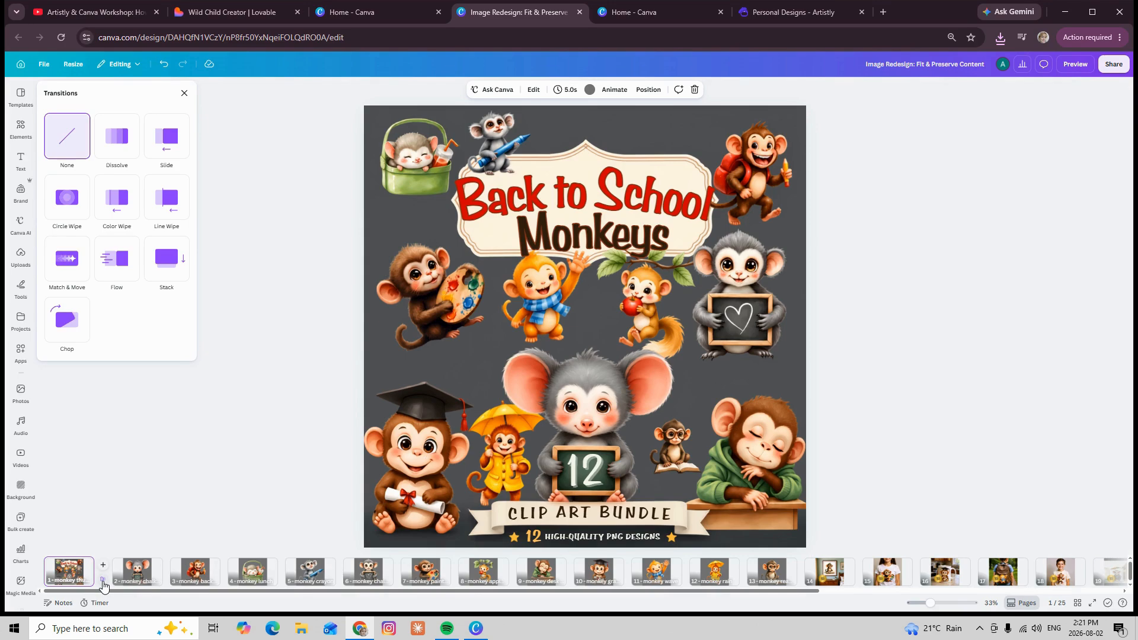
{"action": "left_click", "coordinate": [70, 263]}
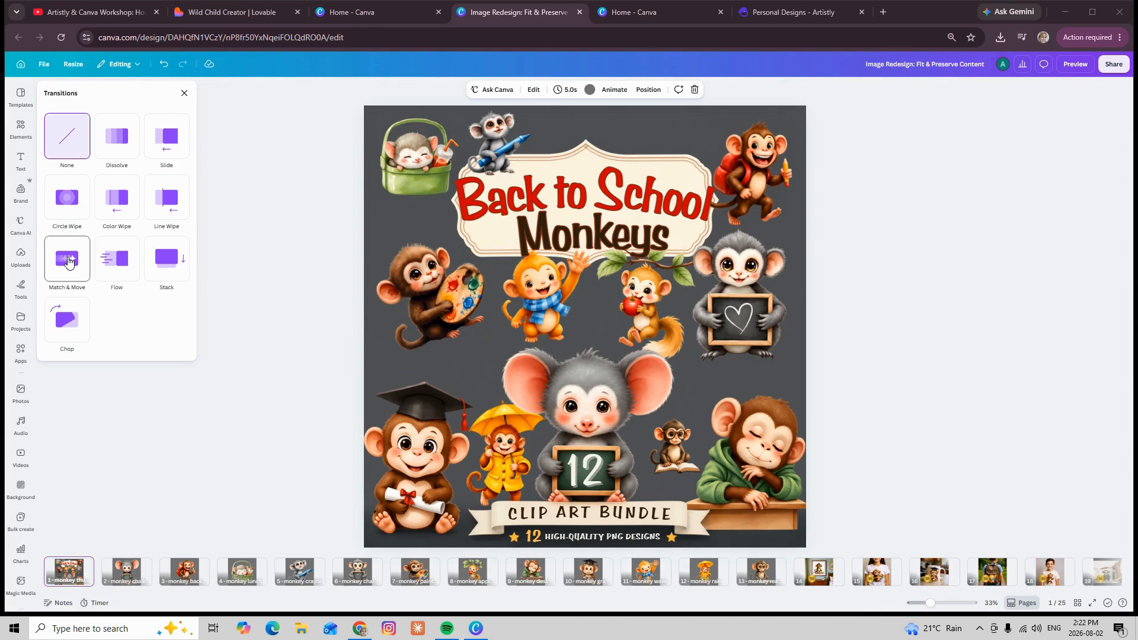
{"action": "left_click", "coordinate": [68, 262]}
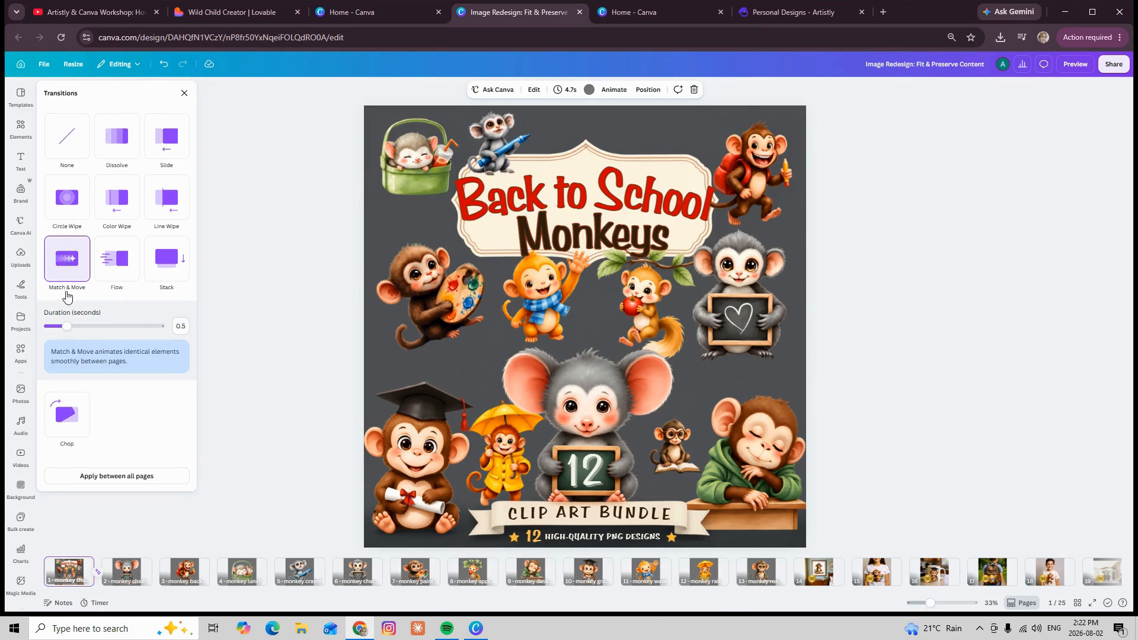
{"action": "left_click", "coordinate": [120, 478]}
Open the MP4 video download options, include all pages and switch to a custom page selection
{"action": "left_click", "coordinate": [1109, 67]}
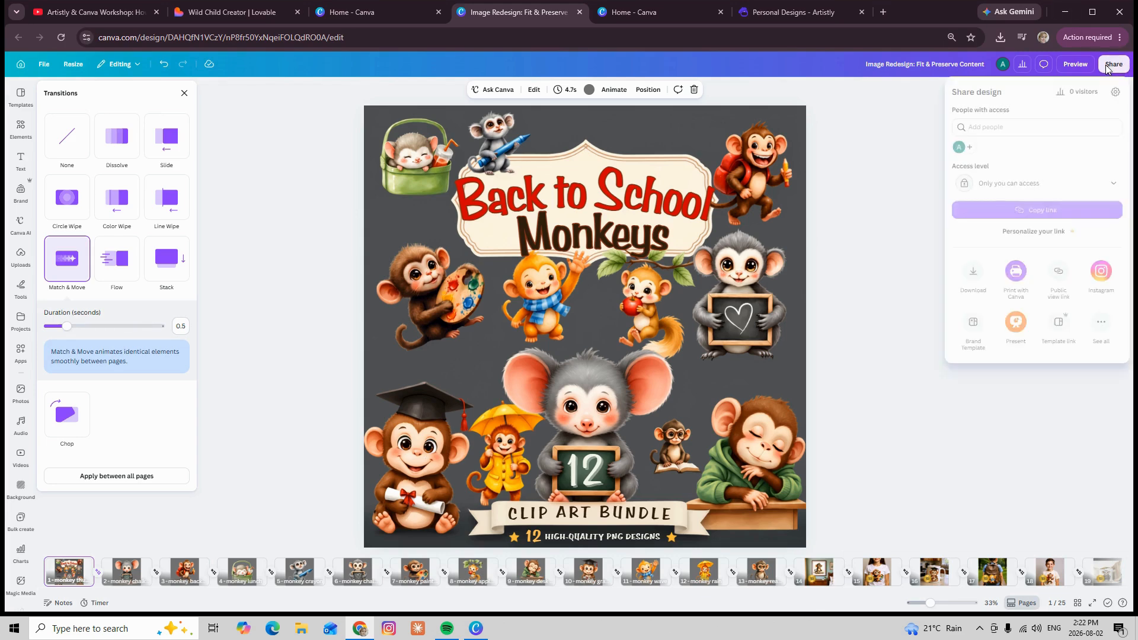
{"action": "left_click", "coordinate": [973, 272]}
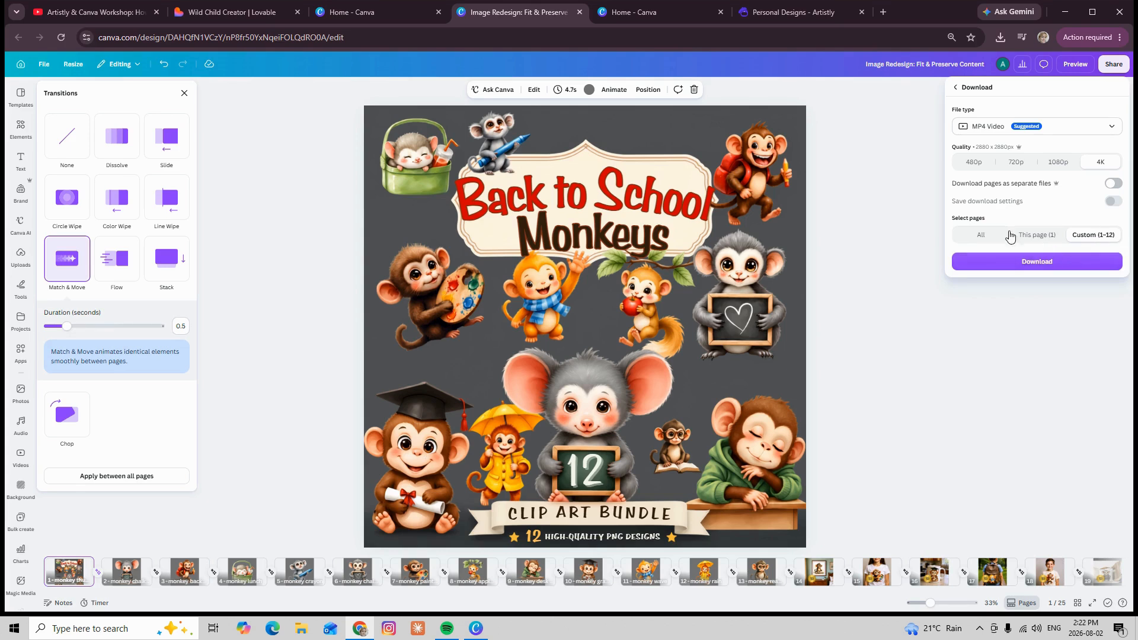
{"action": "left_click", "coordinate": [981, 240]}
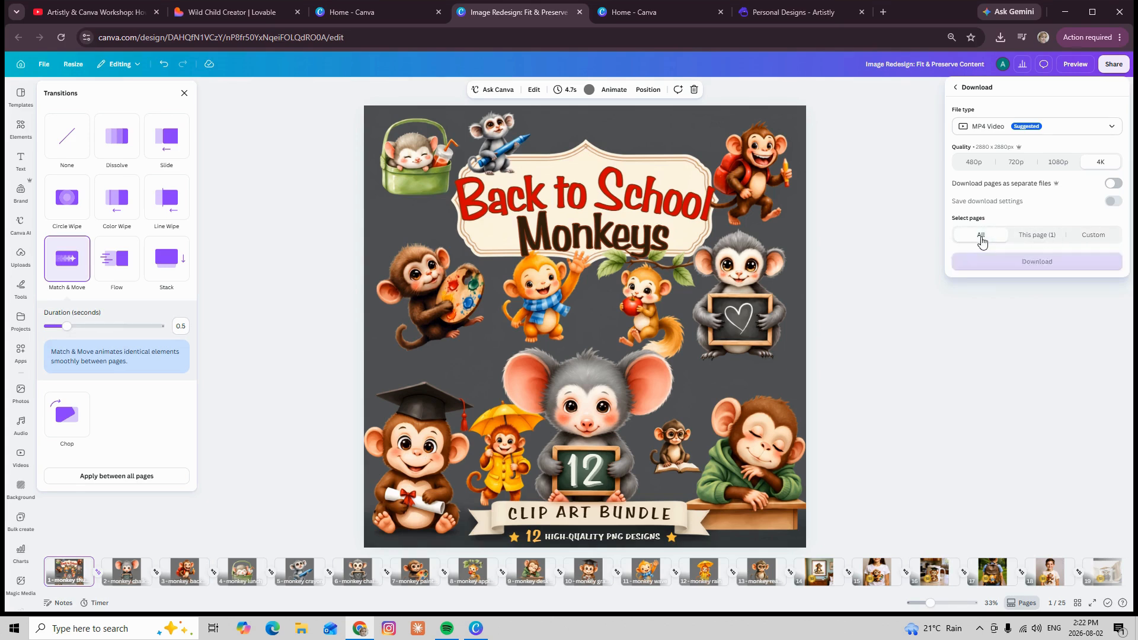
{"action": "left_click", "coordinate": [1093, 239]}
Exclude pages 19 to 25 from the video download selection
{"action": "scroll", "coordinate": [1089, 299], "scroll_direction": "down", "scroll_amount": 5}
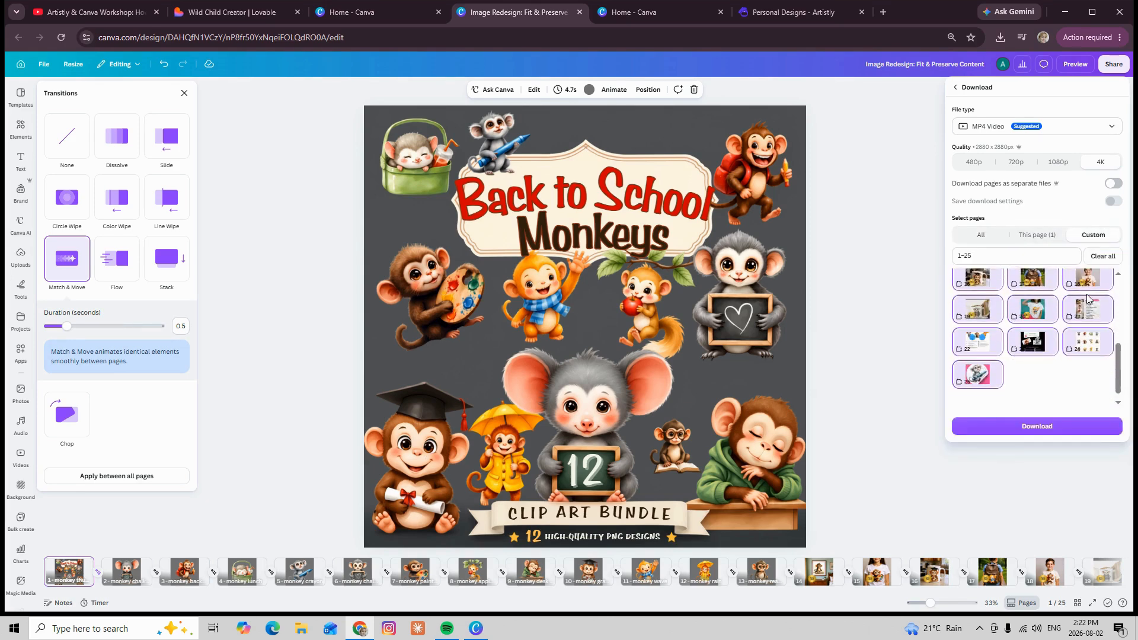
{"action": "left_click", "coordinate": [978, 365]}
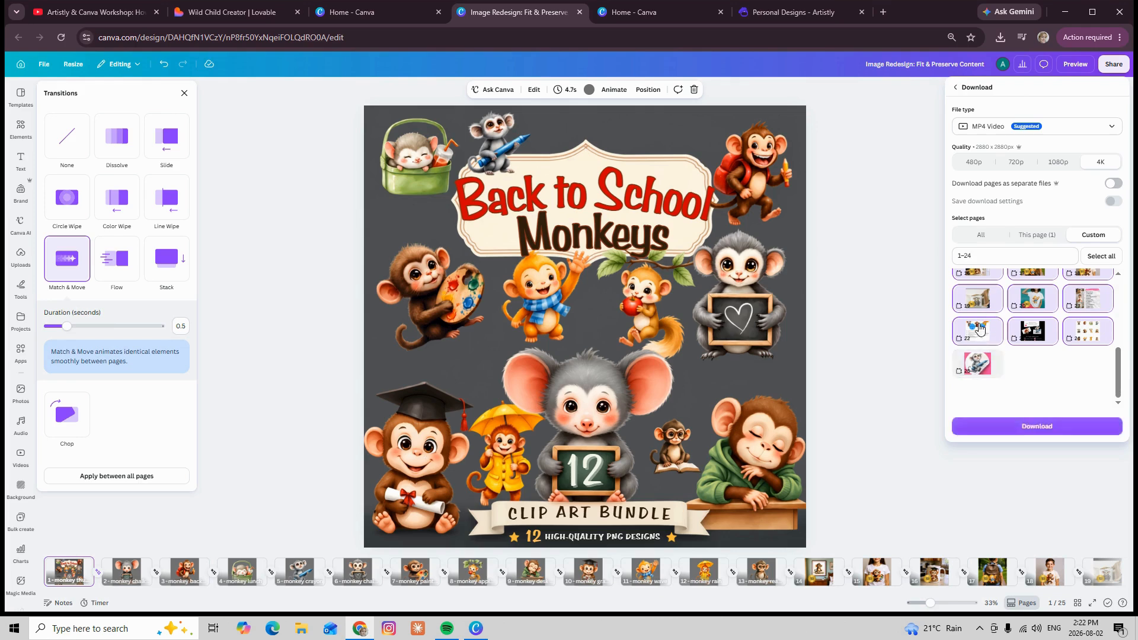
{"action": "left_click", "coordinate": [978, 331]}
{"action": "left_click", "coordinate": [978, 298]}
{"action": "left_click", "coordinate": [1034, 298]}
{"action": "left_click", "coordinate": [1027, 344]}
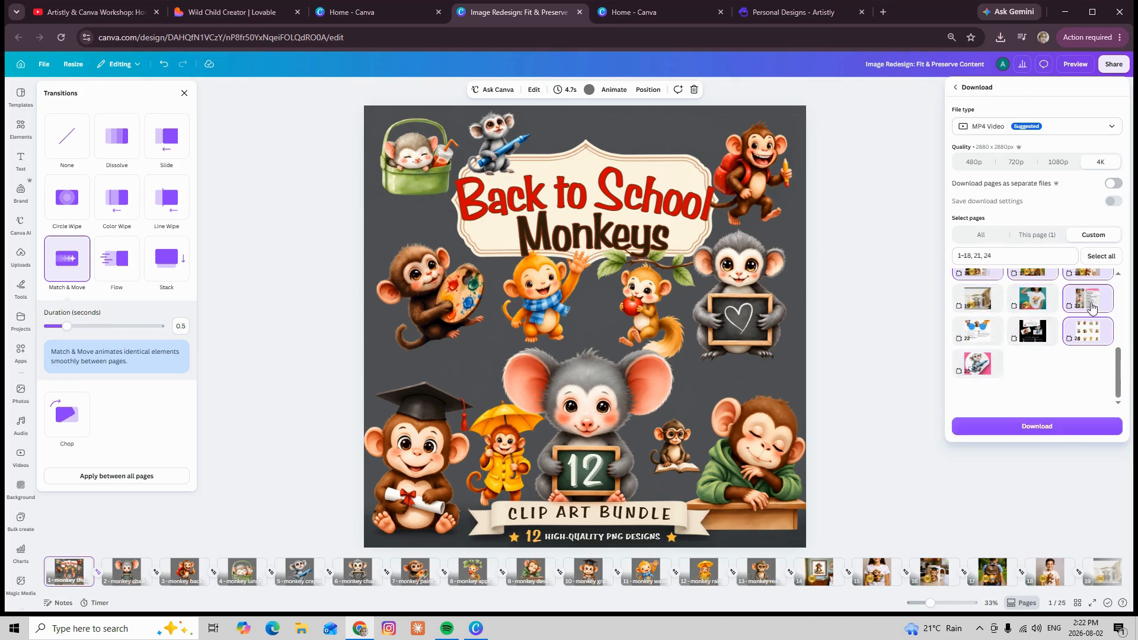
{"action": "left_click", "coordinate": [1088, 302]}
{"action": "left_click", "coordinate": [1088, 332]}
Exclude mockup pages 14 to 18 from the download, leaving only pages 1-13 selected
{"action": "scroll", "coordinate": [1083, 341], "scroll_direction": "up", "scroll_amount": 2}
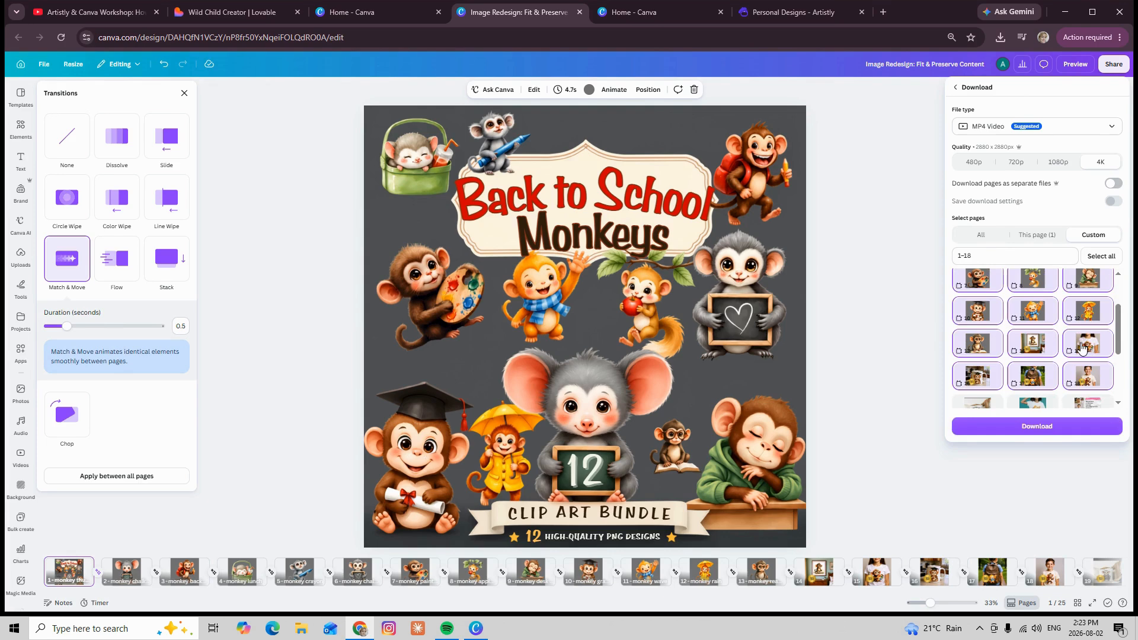
{"action": "left_click", "coordinate": [1082, 341]}
{"action": "left_click", "coordinate": [1029, 347]}
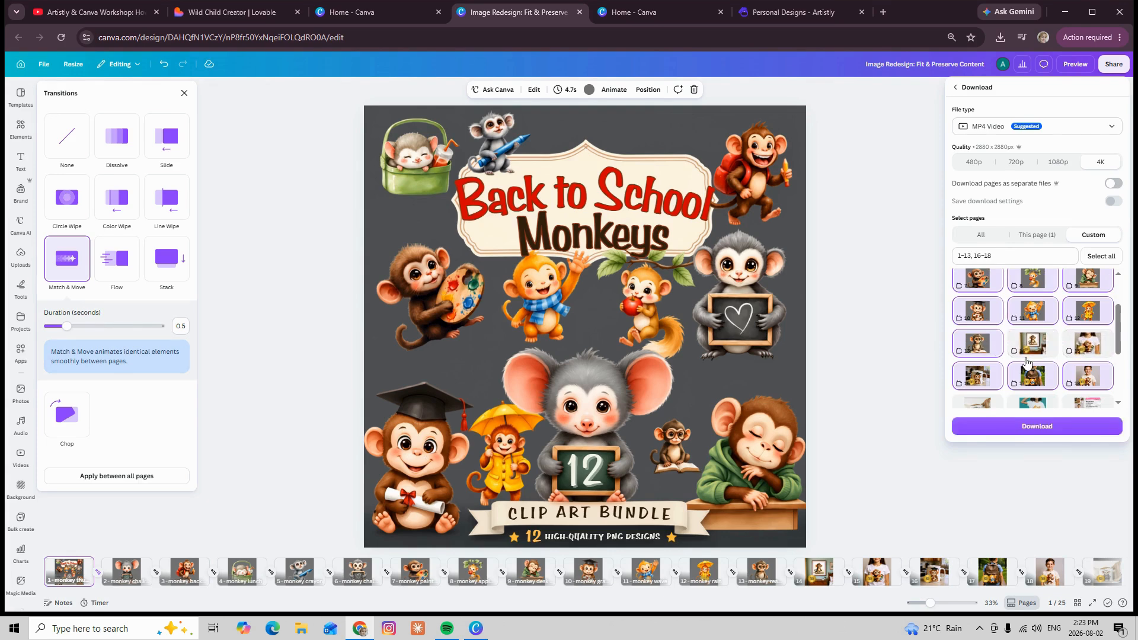
{"action": "scroll", "coordinate": [1028, 358], "scroll_direction": "up", "scroll_amount": 2}
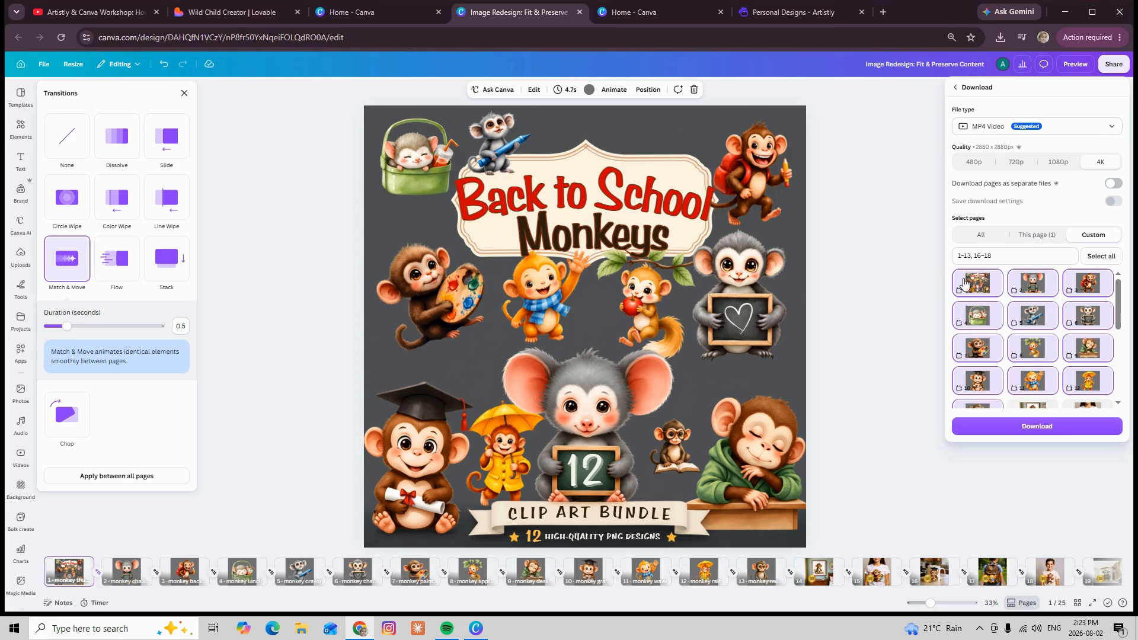
{"action": "left_click", "coordinate": [973, 256]}
{"action": "scroll", "coordinate": [1054, 346], "scroll_direction": "down", "scroll_amount": 2}
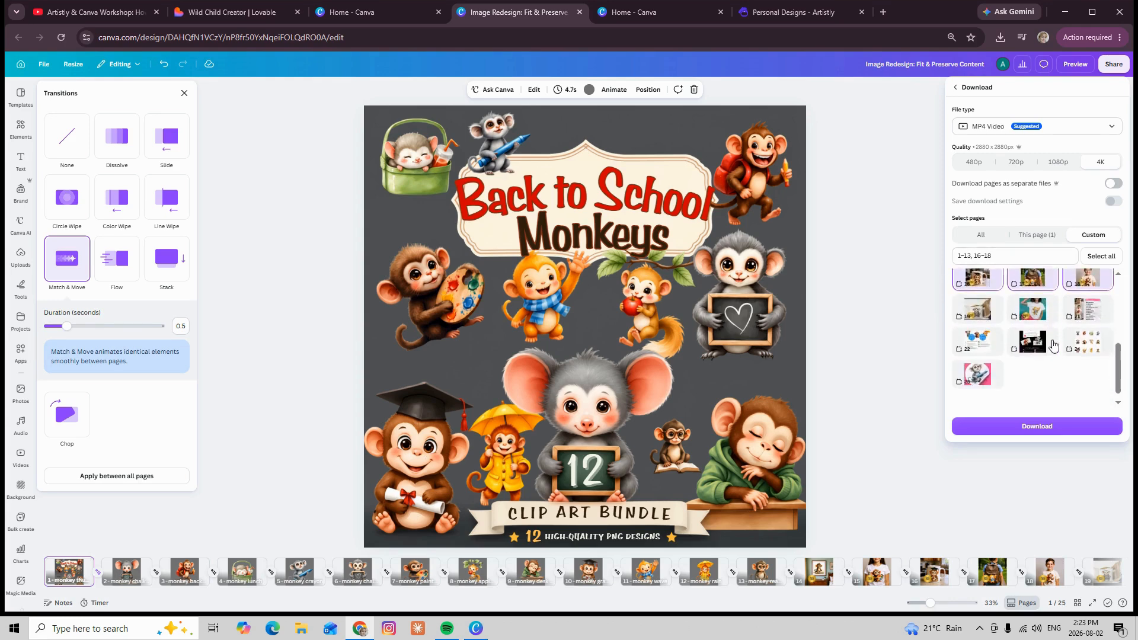
{"action": "left_click", "coordinate": [1089, 387]}
{"action": "left_click", "coordinate": [1041, 387]}
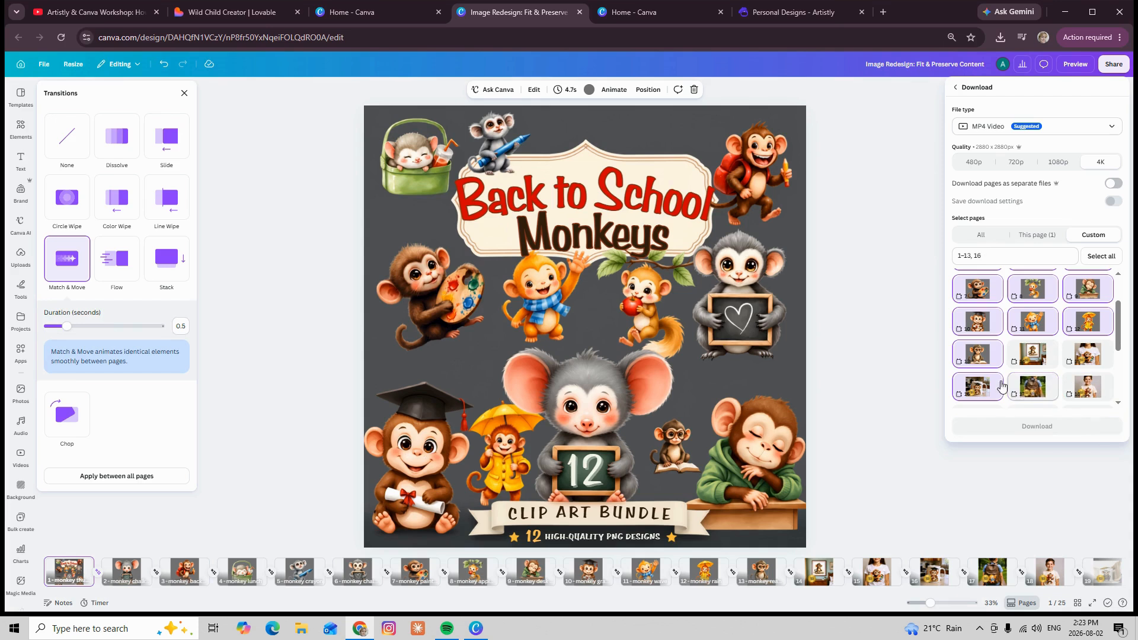
{"action": "left_click", "coordinate": [979, 387]}
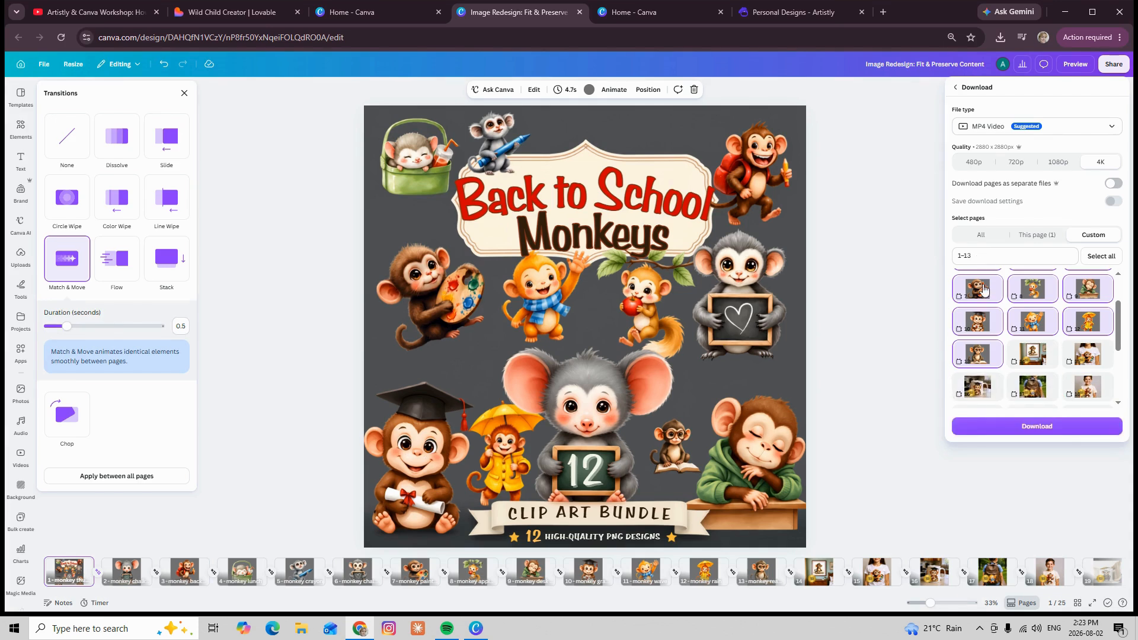
{"action": "scroll", "coordinate": [985, 295], "scroll_direction": "up", "scroll_amount": 2}
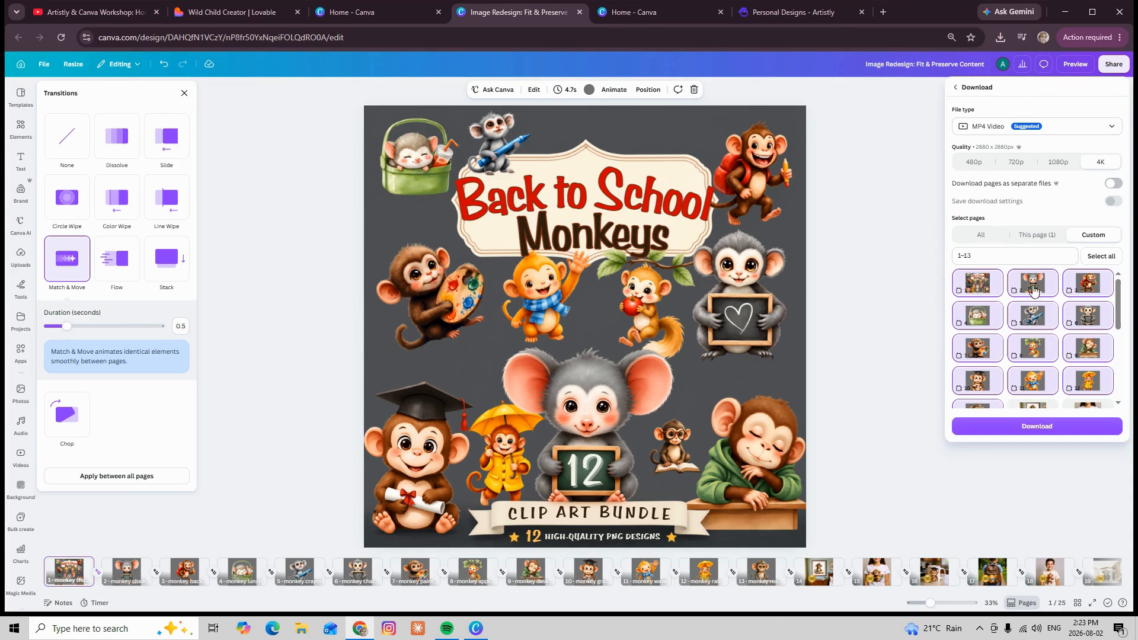
Download the selected pages and save the video in Downloads as "monkey etsy video 1.mp4"
{"action": "left_click", "coordinate": [1036, 429]}
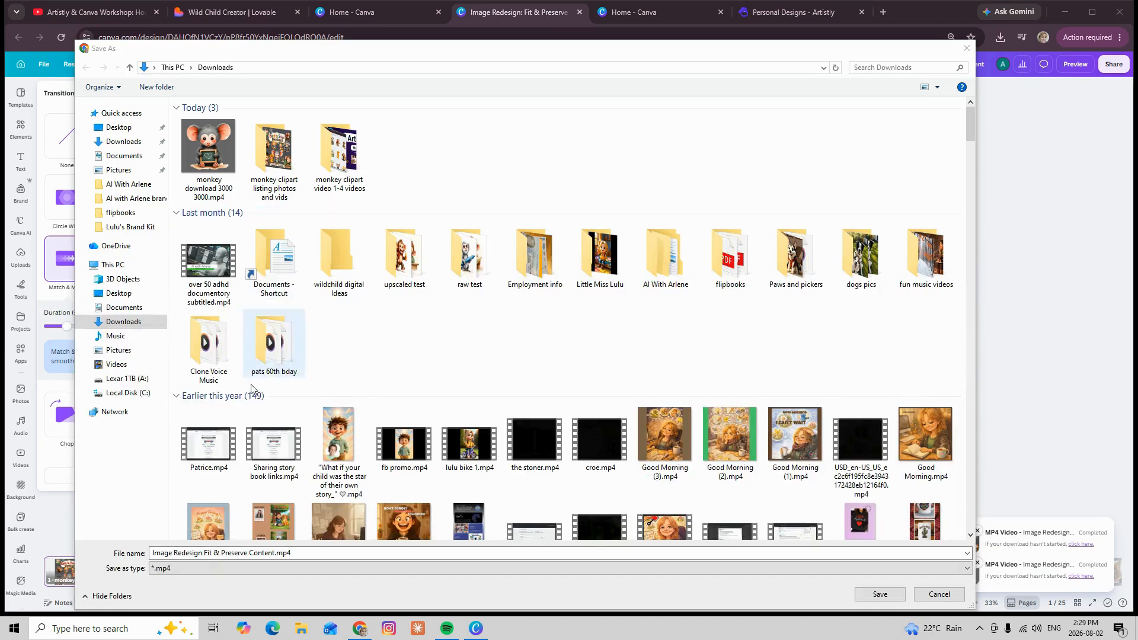
{"action": "left_click", "coordinate": [276, 553]}
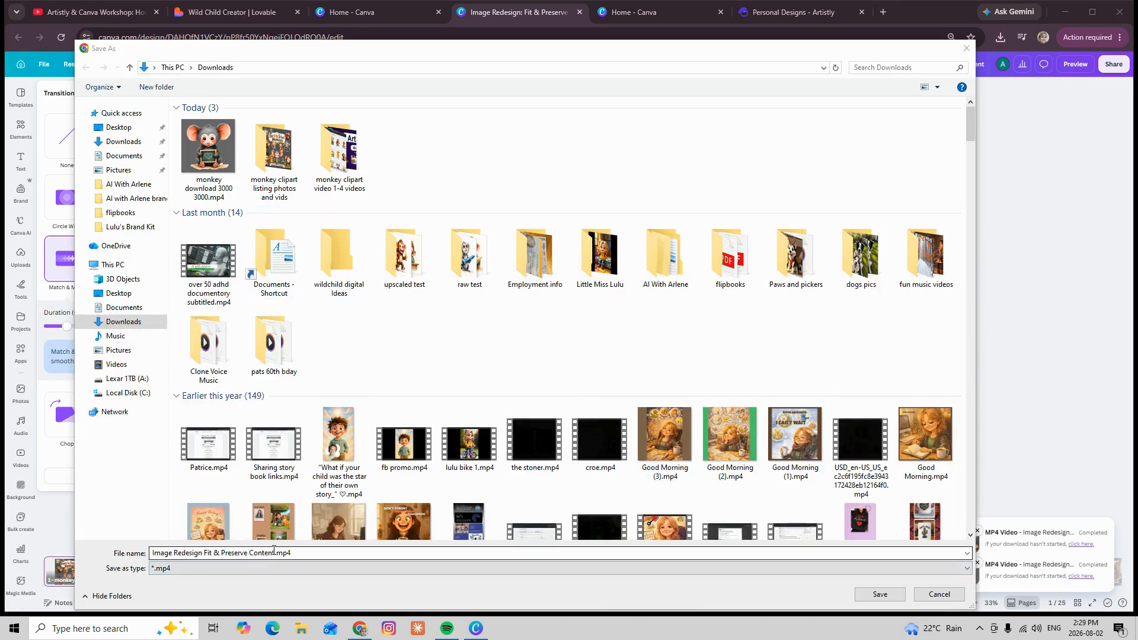
{"action": "left_click_drag", "start_coordinate": [276, 553], "coordinate": [129, 549]}
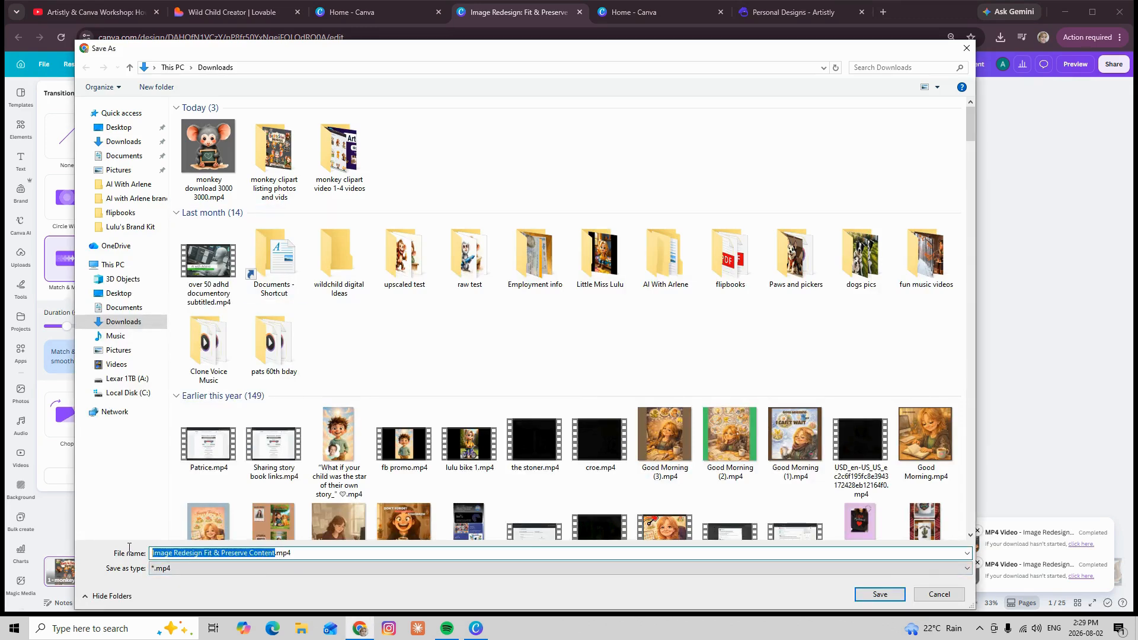
{"action": "type", "text": "mon"}
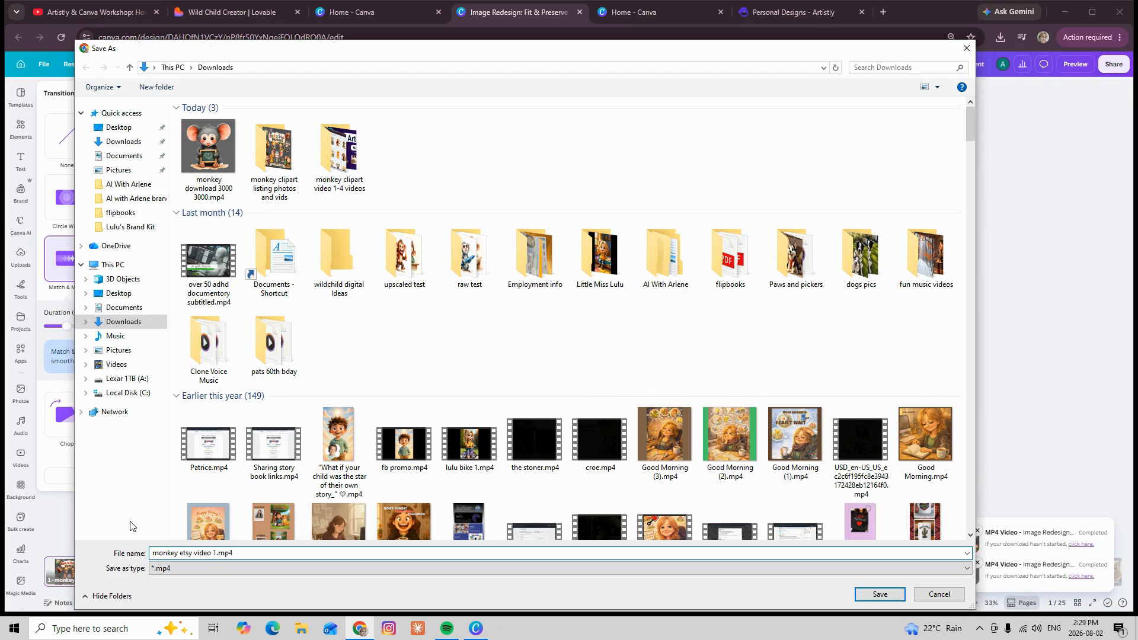
{"action": "type", "text": "key etsy video 1"}
{"action": "left_click", "coordinate": [863, 592]}
{"action": "left_click", "coordinate": [296, 121]}
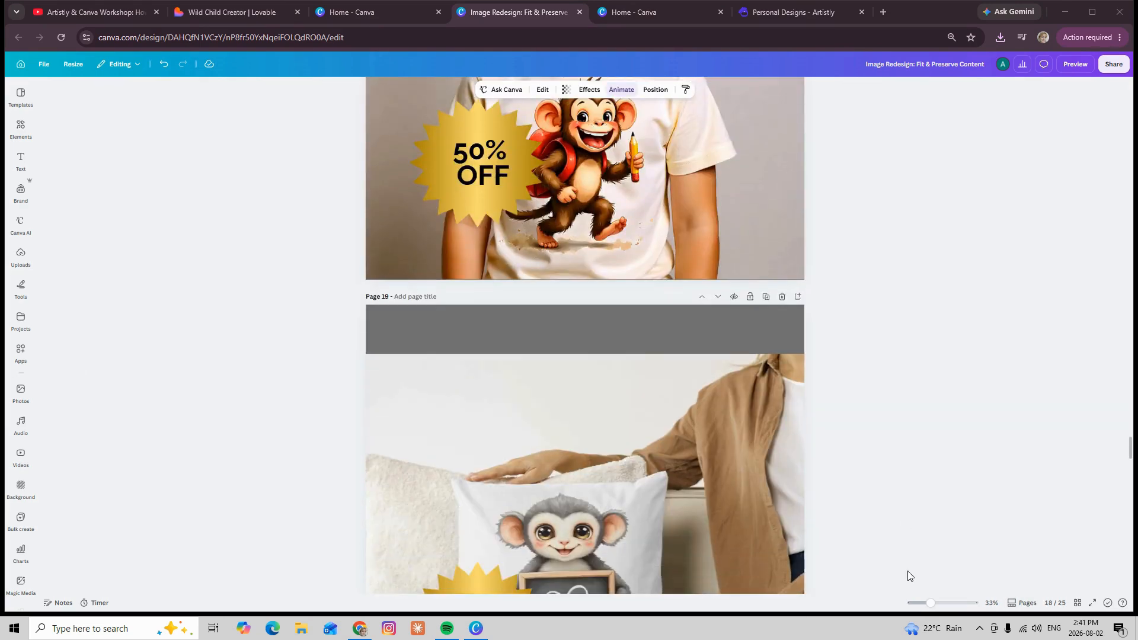
Show the page thumbnail strip and move the reading monkey page directly after its framed wall-art mockup
{"action": "scroll", "coordinate": [909, 585], "scroll_direction": "down", "scroll_amount": 3}
{"action": "scroll", "coordinate": [895, 557], "scroll_direction": "down", "scroll_amount": 8}
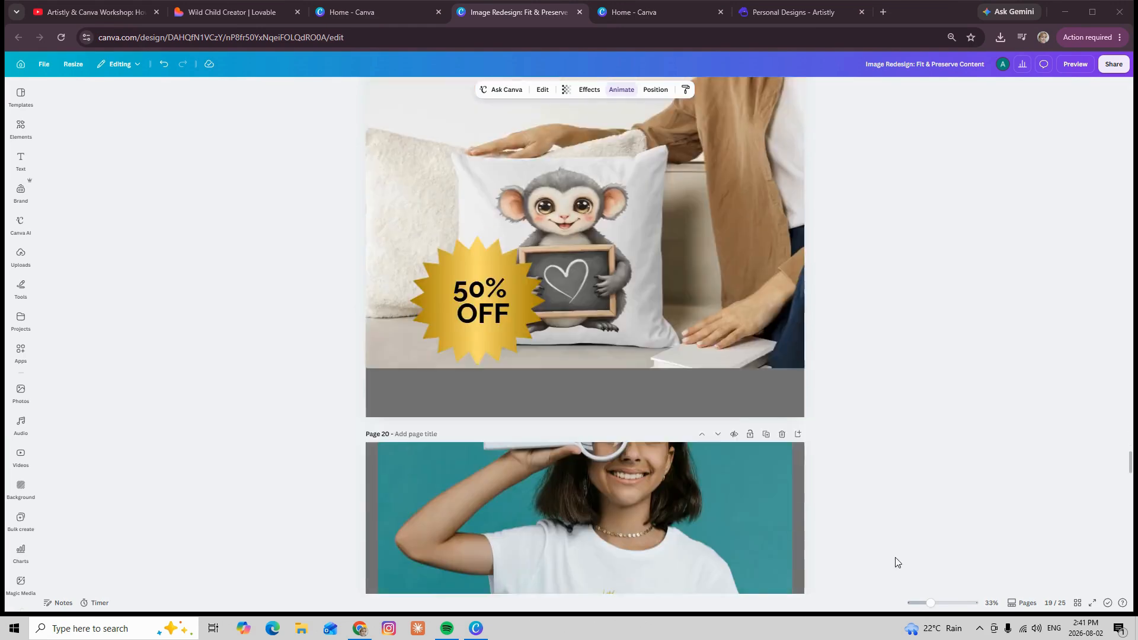
{"action": "scroll", "coordinate": [895, 557], "scroll_direction": "up", "scroll_amount": 7}
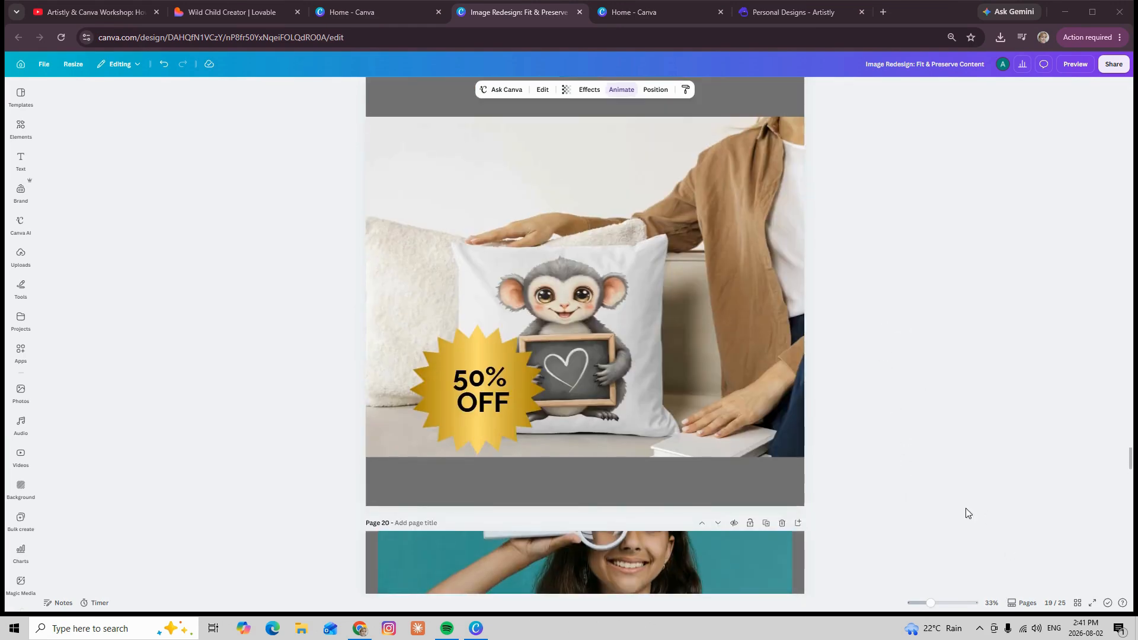
{"action": "left_click", "coordinate": [1015, 605]}
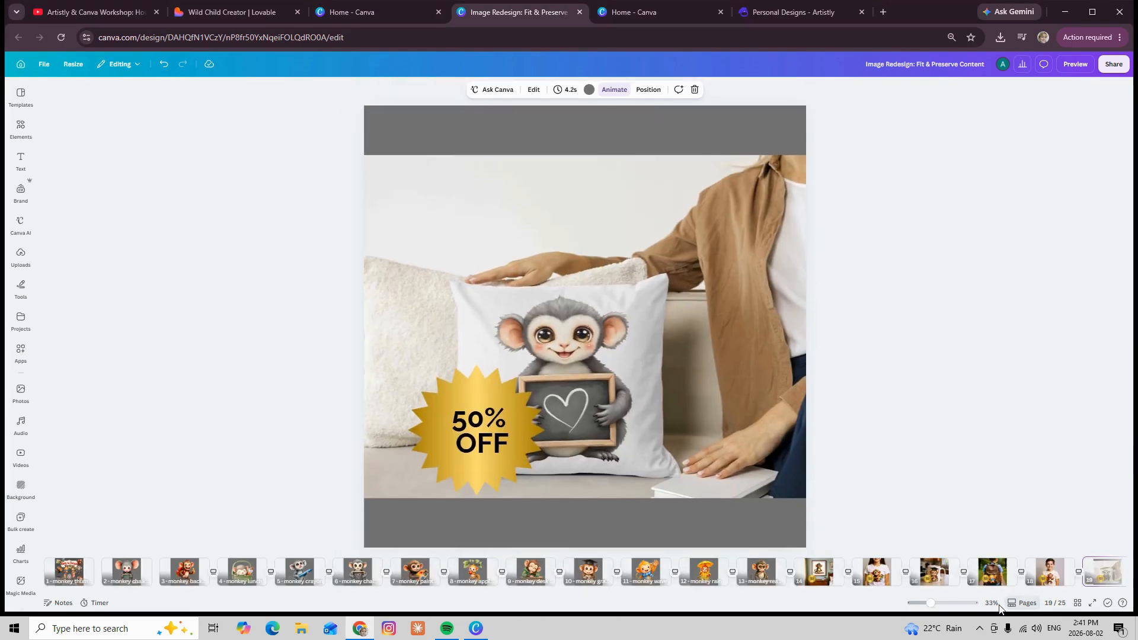
{"action": "mouse_move", "coordinate": [745, 579]}
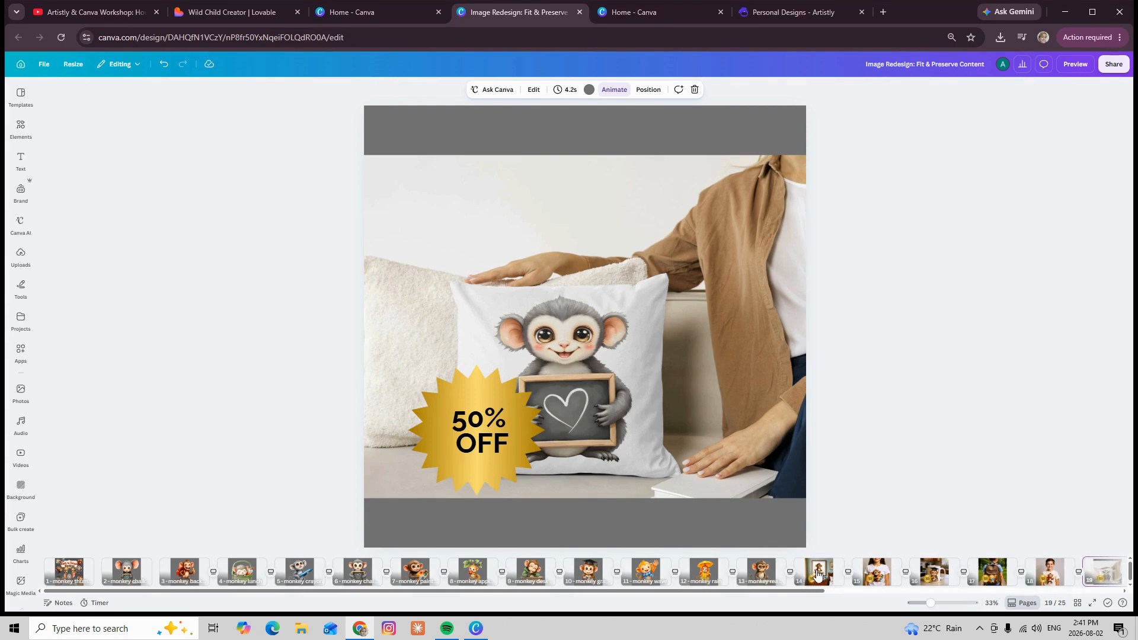
{"action": "left_click", "coordinate": [818, 574]}
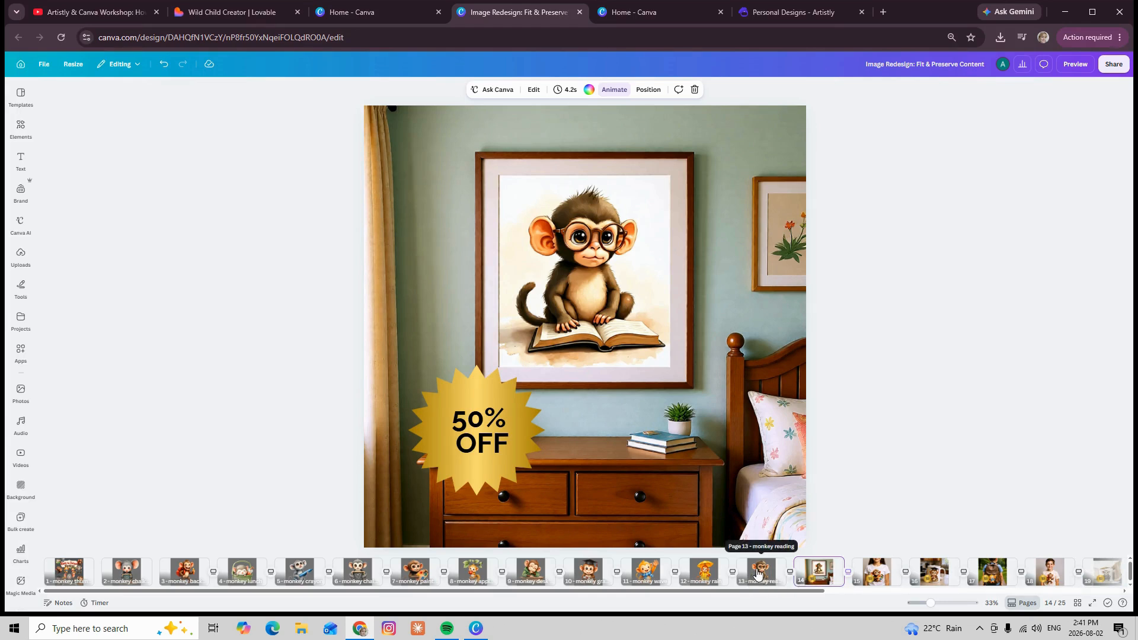
{"action": "left_click_drag", "start_coordinate": [758, 573], "coordinate": [870, 594]}
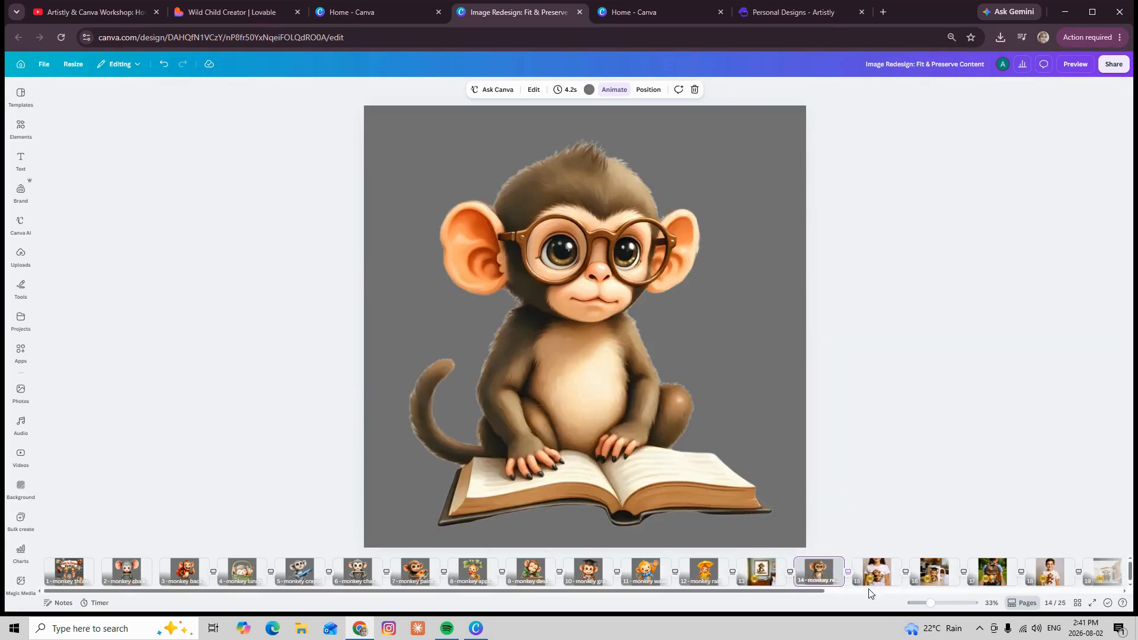
Move the paint board monkey page after its T-shirt mockup and the graduate monkey page after its mug mockup
{"action": "left_click", "coordinate": [759, 575]}
{"action": "left_click", "coordinate": [818, 572]}
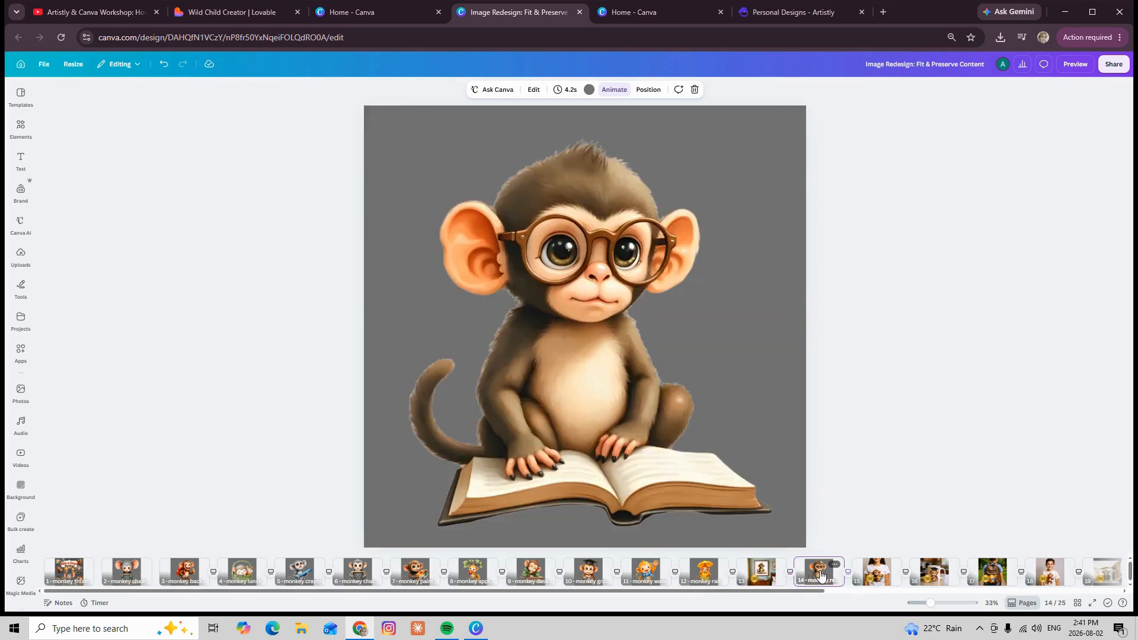
{"action": "left_click", "coordinate": [878, 577]}
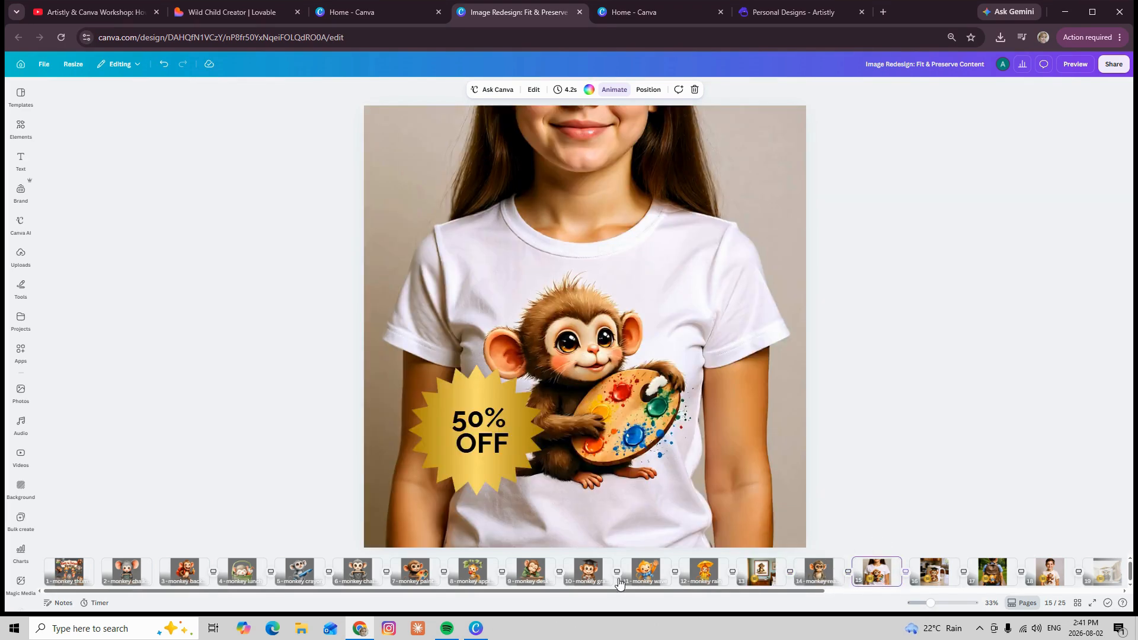
{"action": "left_click_drag", "start_coordinate": [421, 573], "coordinate": [928, 571]}
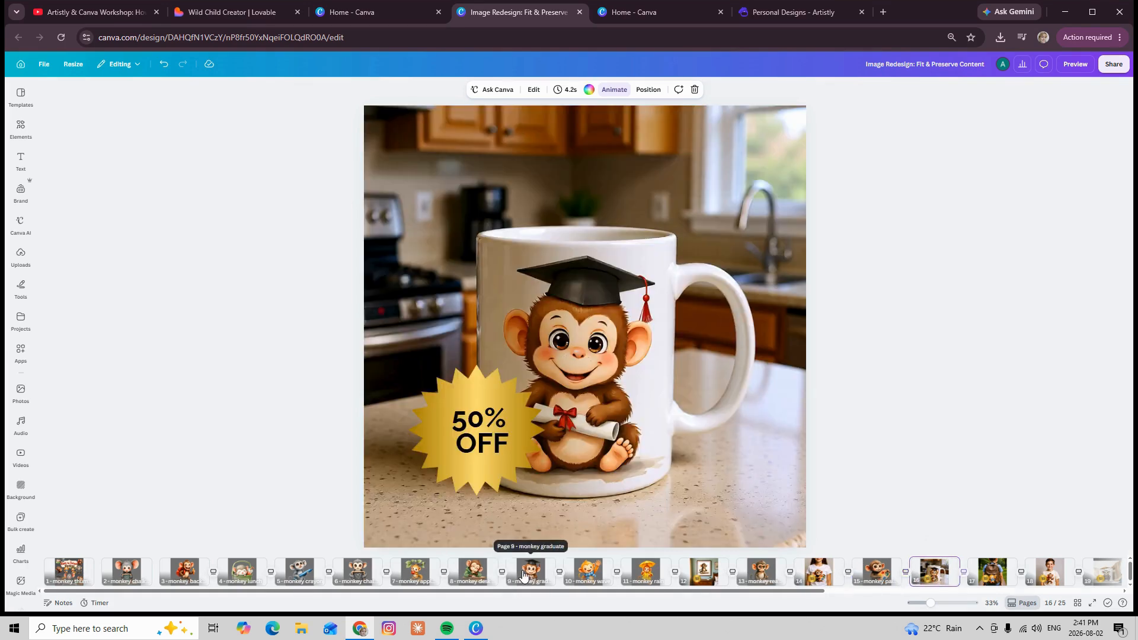
{"action": "left_click_drag", "start_coordinate": [530, 572], "coordinate": [954, 578]}
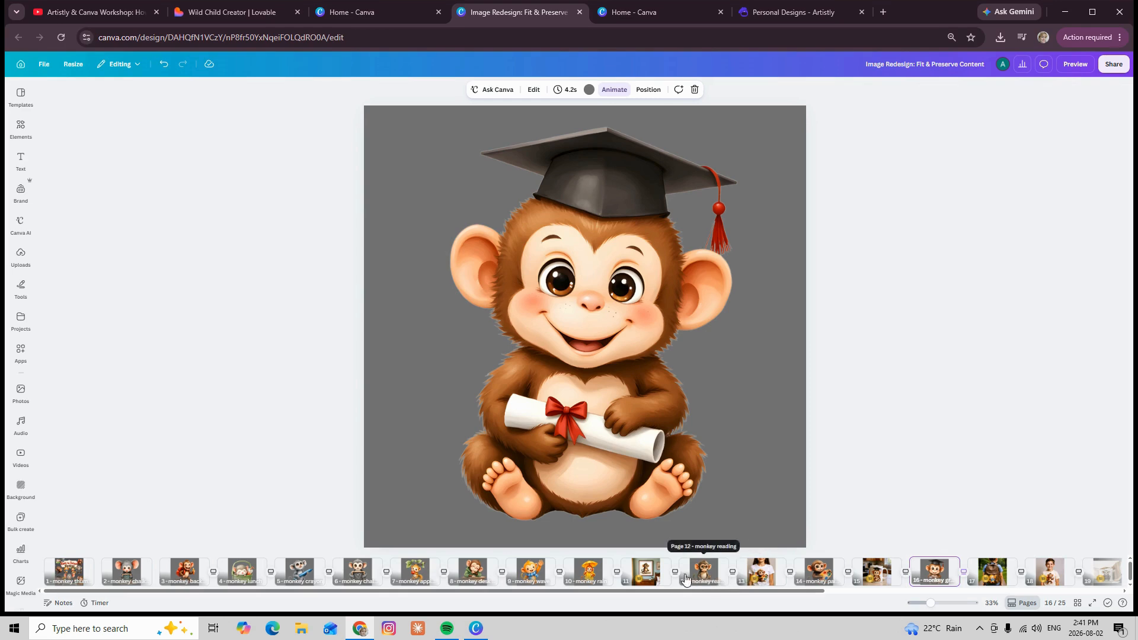
Check pages 11 to 16 in order to see that each product mockup is followed by its matching monkey
{"action": "left_click", "coordinate": [648, 574]}
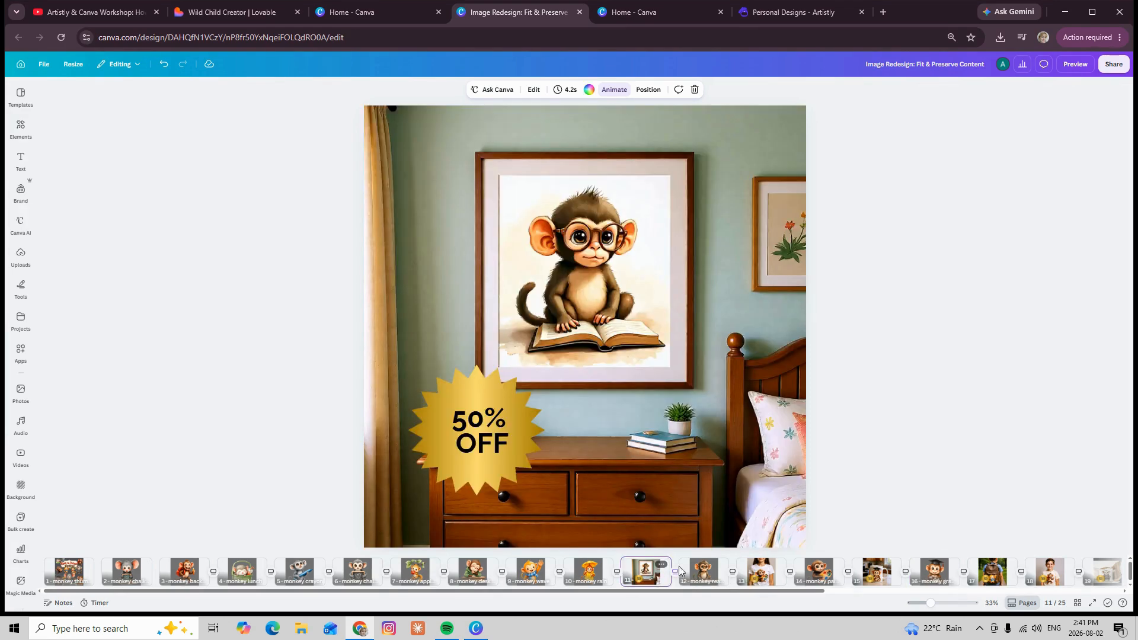
{"action": "left_click", "coordinate": [721, 575]}
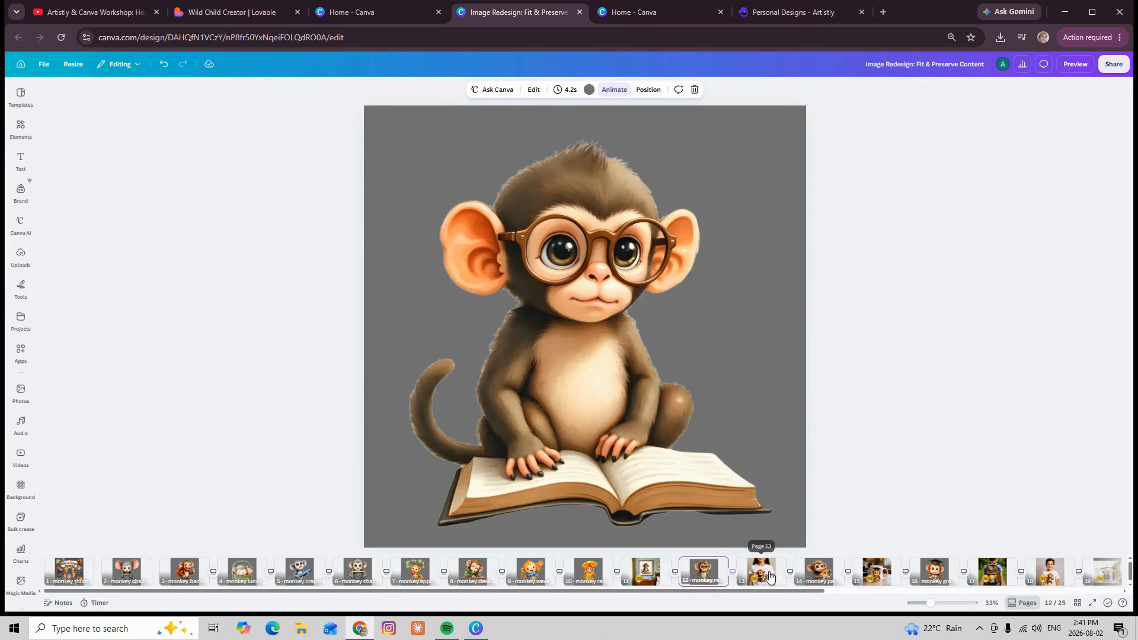
{"action": "left_click", "coordinate": [769, 576]}
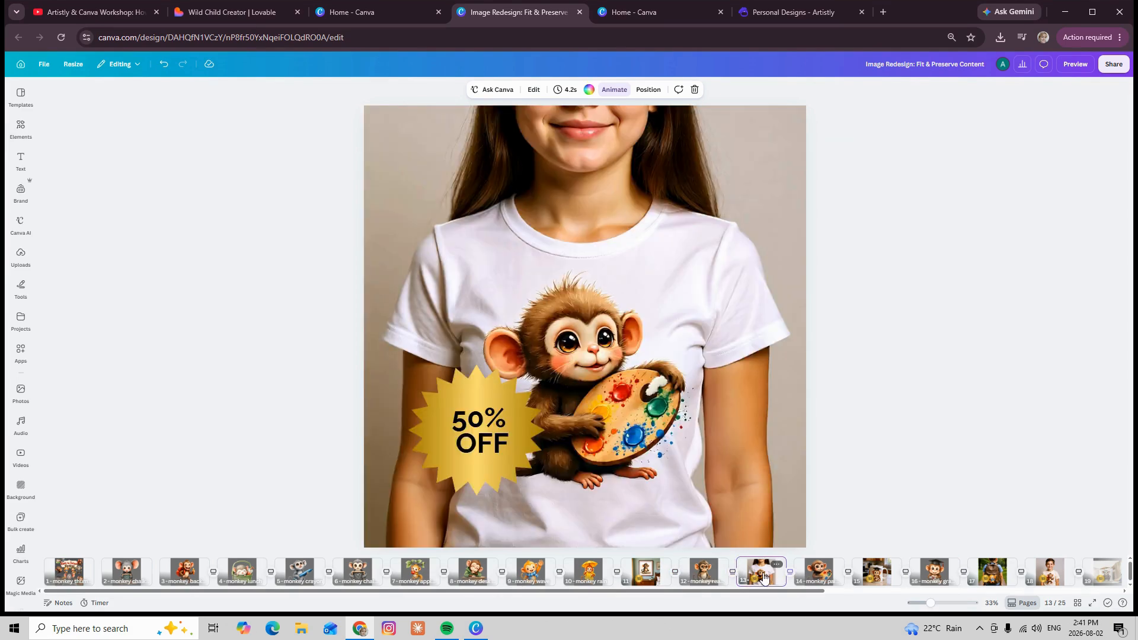
{"action": "left_click", "coordinate": [828, 575]}
{"action": "left_click", "coordinate": [878, 573]}
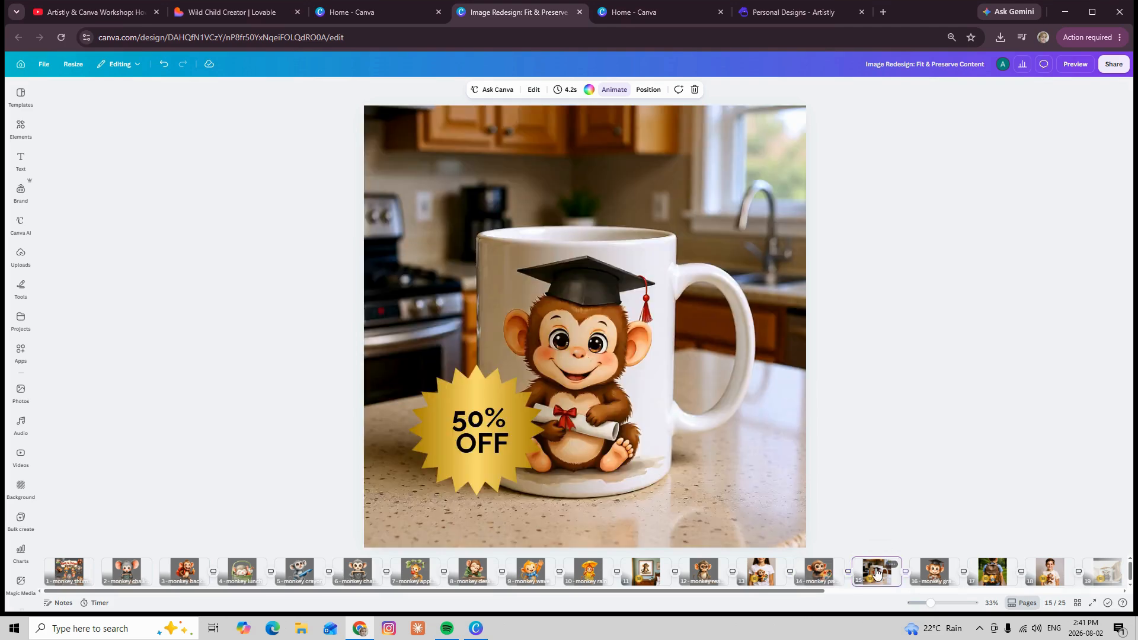
{"action": "left_click", "coordinate": [948, 574]}
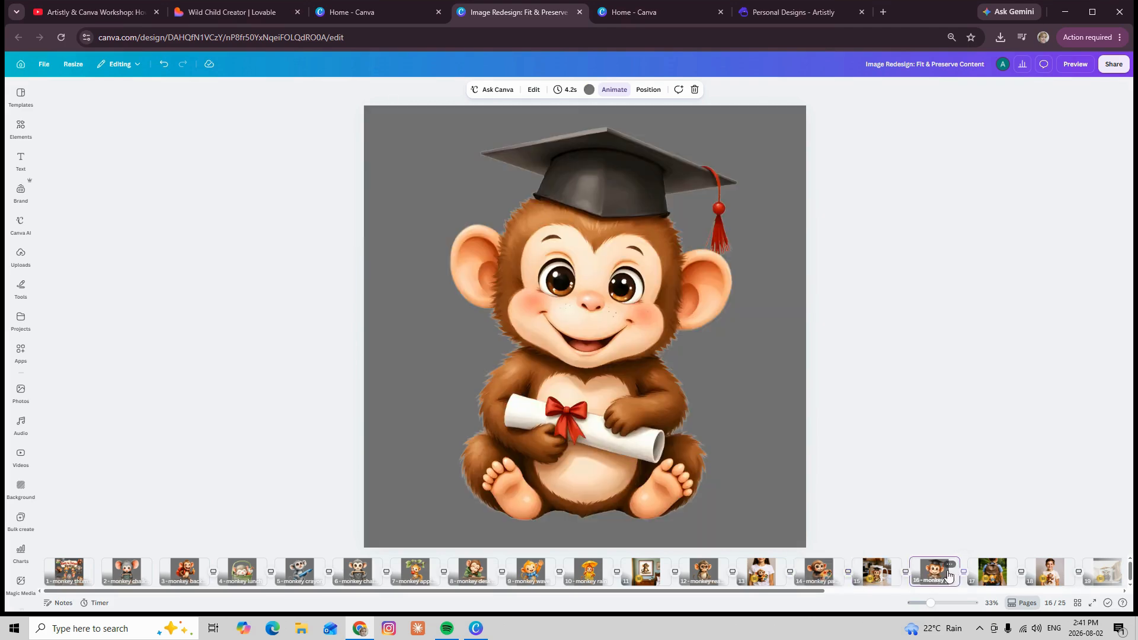
Move the waving monkey page directly after the backpack mockup that shows the same monkey
{"action": "left_click", "coordinate": [994, 576]}
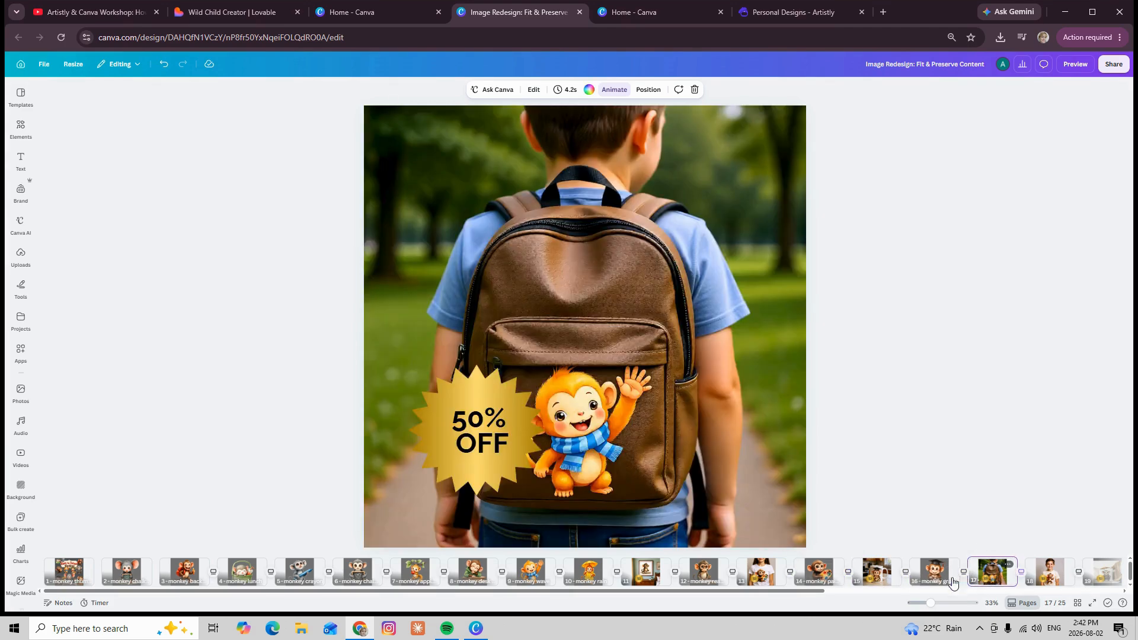
{"action": "left_click_drag", "start_coordinate": [531, 573], "coordinate": [1015, 574]}
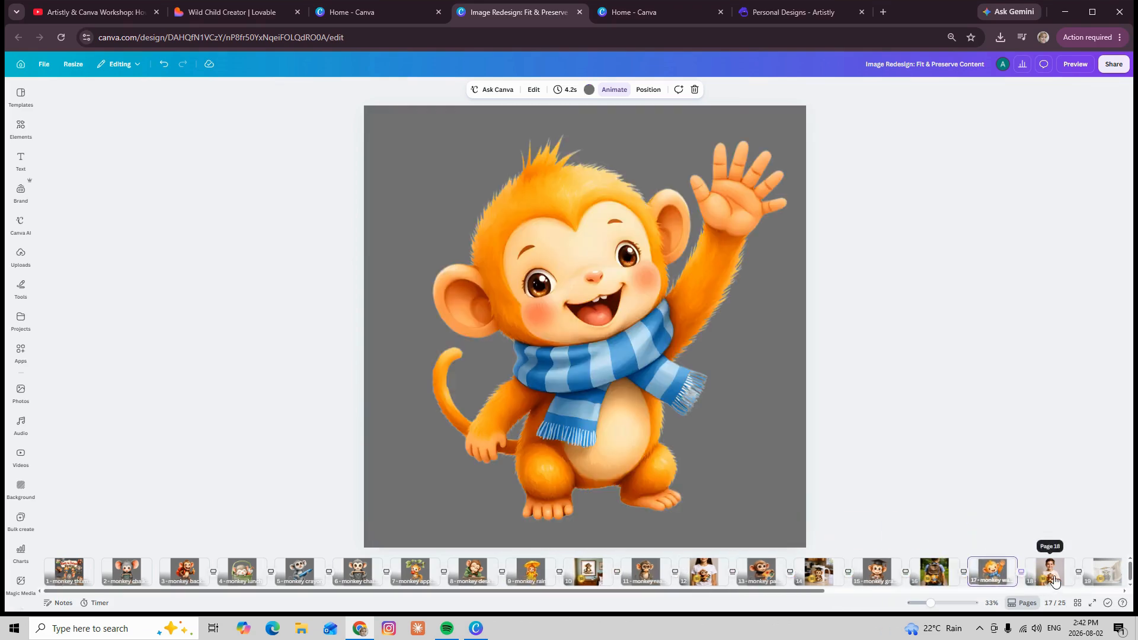
Move the backpack-and-pencil monkey page after the boy's T-shirt mockup and the chalkboard monkey page after the pillow mockup
{"action": "left_click", "coordinate": [1054, 578]}
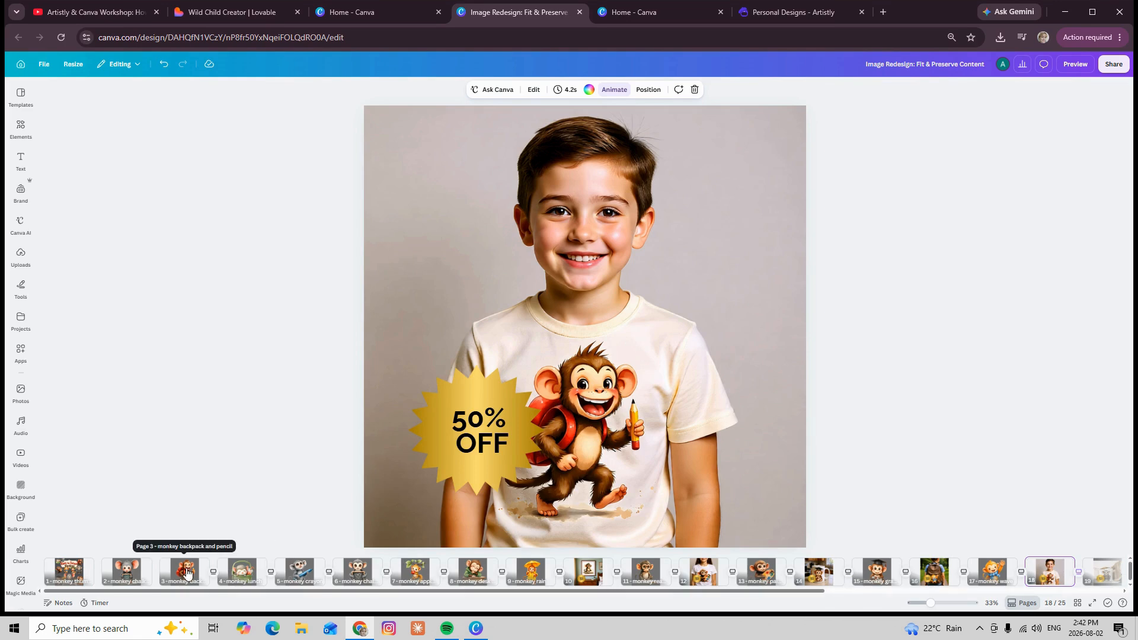
{"action": "left_click_drag", "start_coordinate": [186, 573], "coordinate": [967, 571]}
{"action": "left_click", "coordinate": [991, 575]}
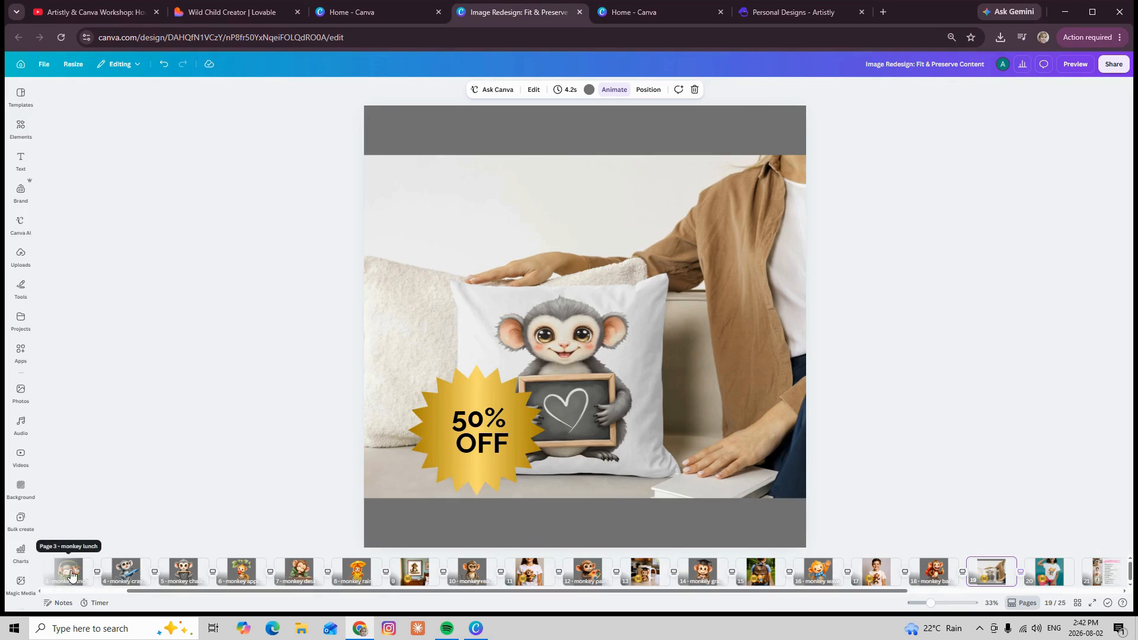
{"action": "scroll", "coordinate": [71, 575], "scroll_direction": "left", "scroll_amount": 3}
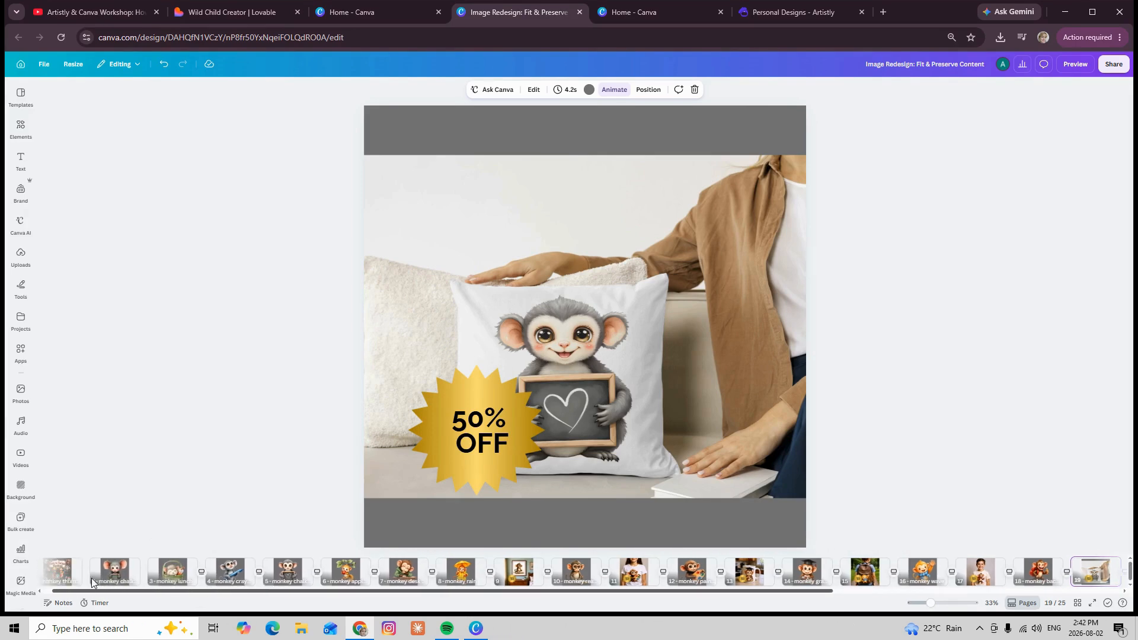
{"action": "left_click_drag", "start_coordinate": [128, 570], "coordinate": [977, 567]}
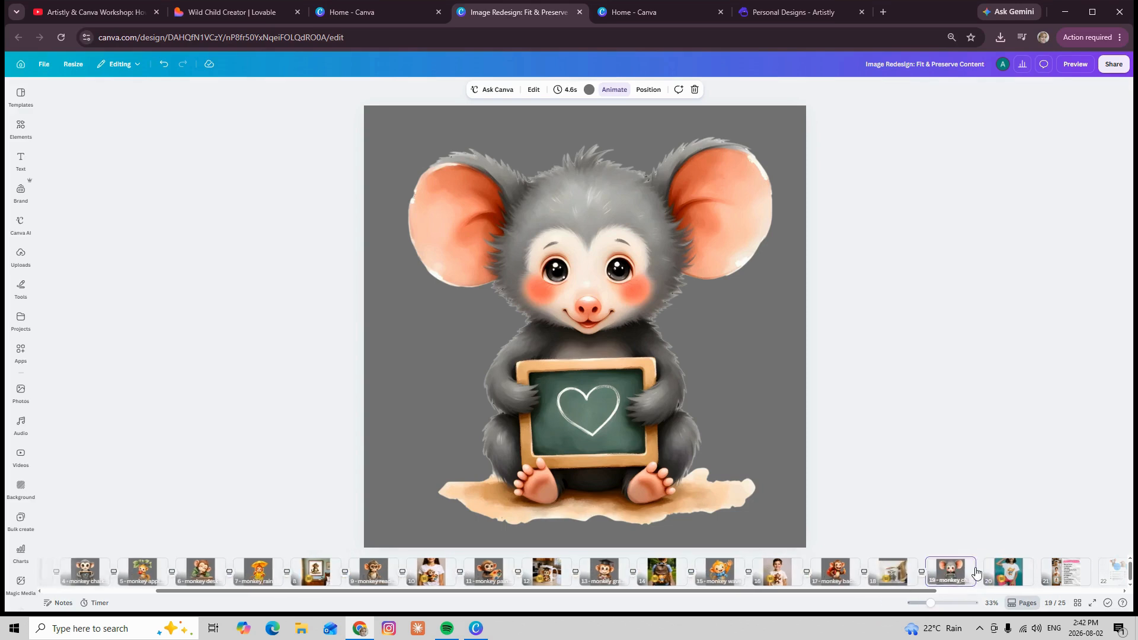
{"action": "left_click", "coordinate": [911, 578]}
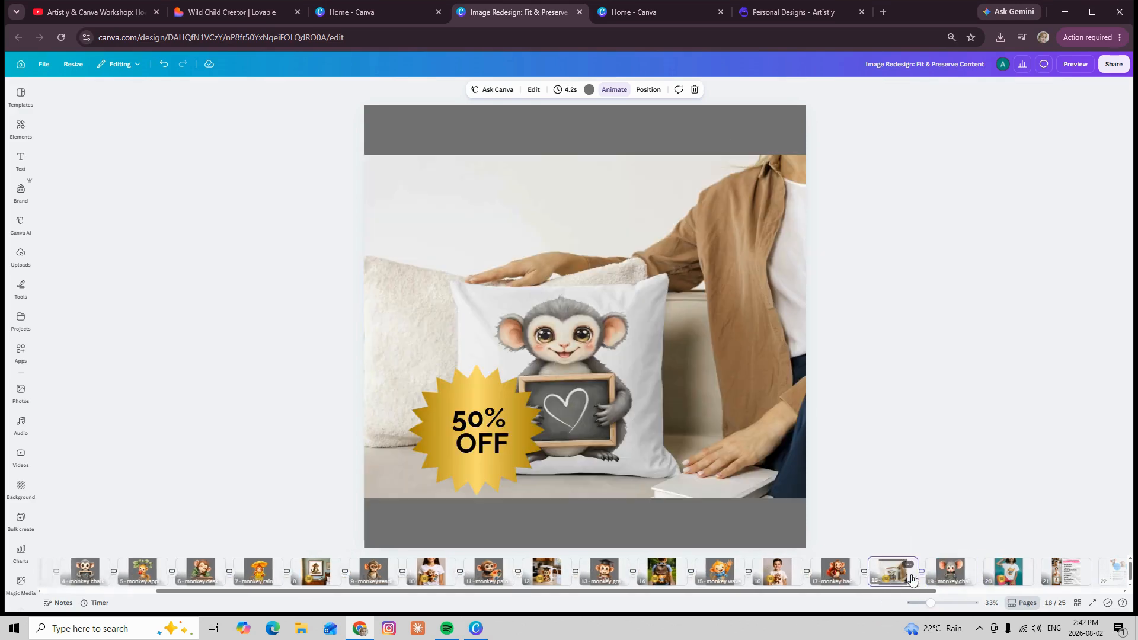
{"action": "left_click", "coordinate": [950, 576]}
{"action": "left_click", "coordinate": [1002, 578]}
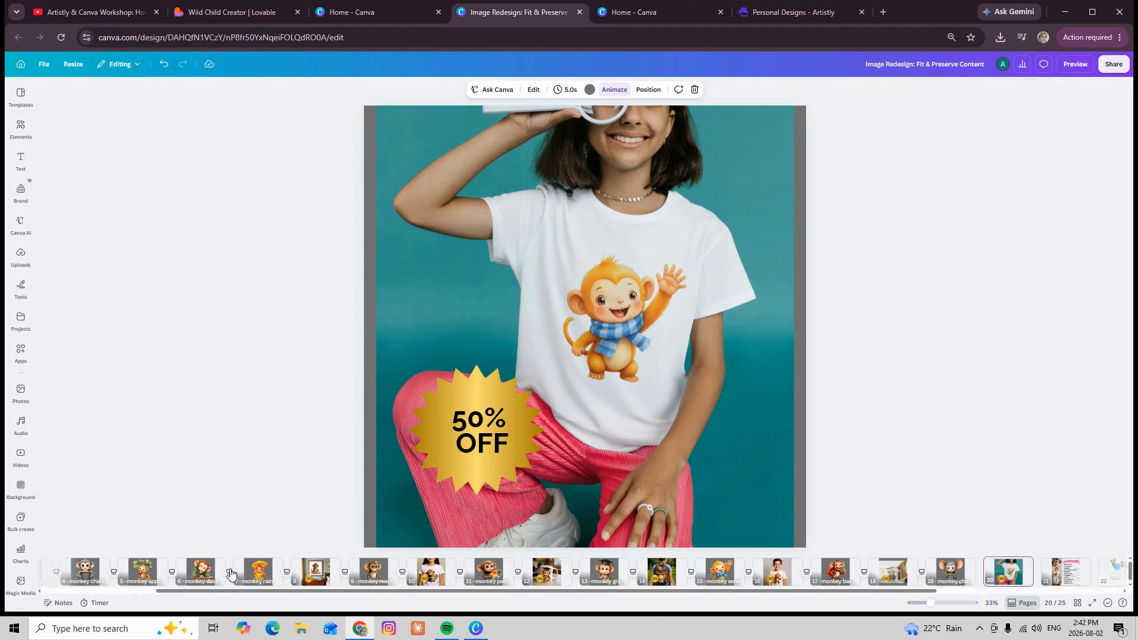
Open the design's MP4 video download settings and display the custom page selection
{"action": "left_click", "coordinate": [314, 586]}
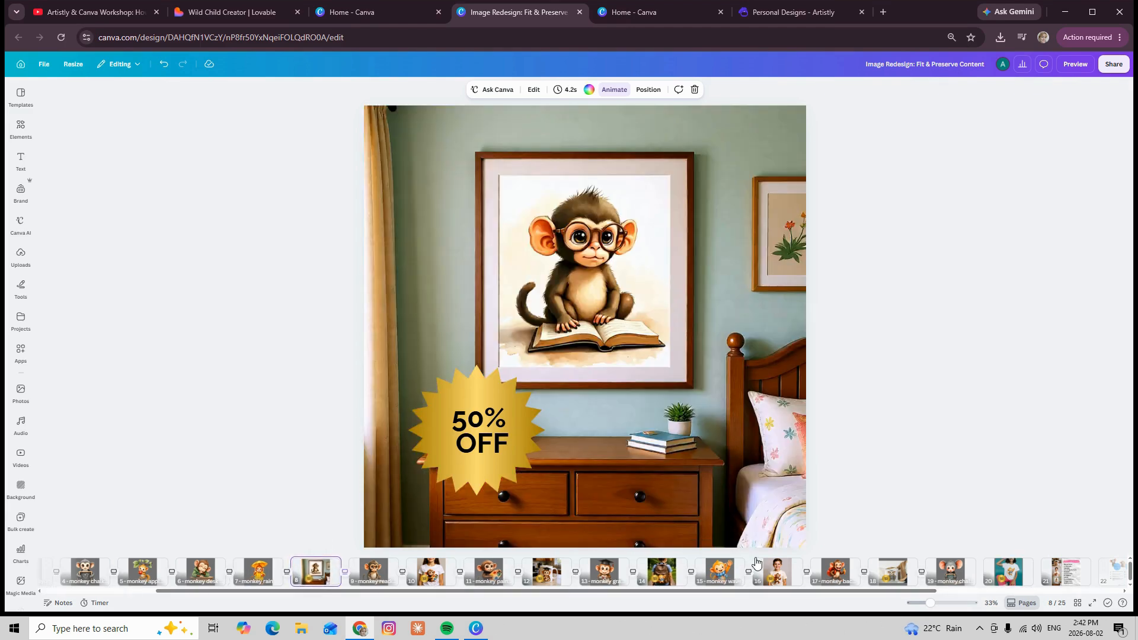
{"action": "left_click", "coordinate": [1114, 66]}
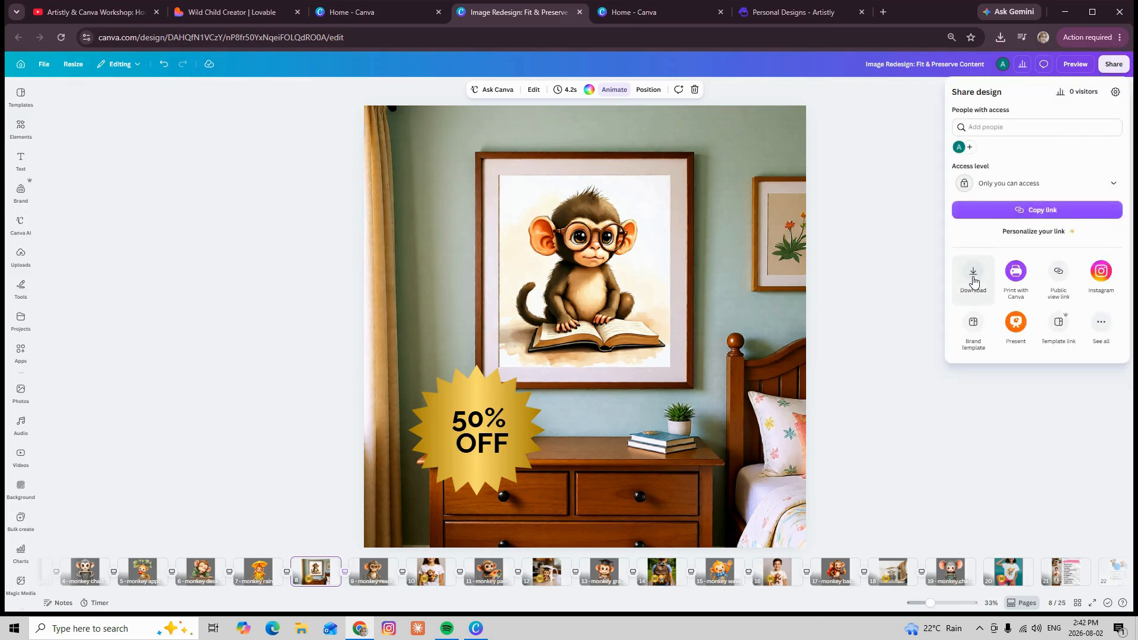
{"action": "left_click", "coordinate": [974, 276]}
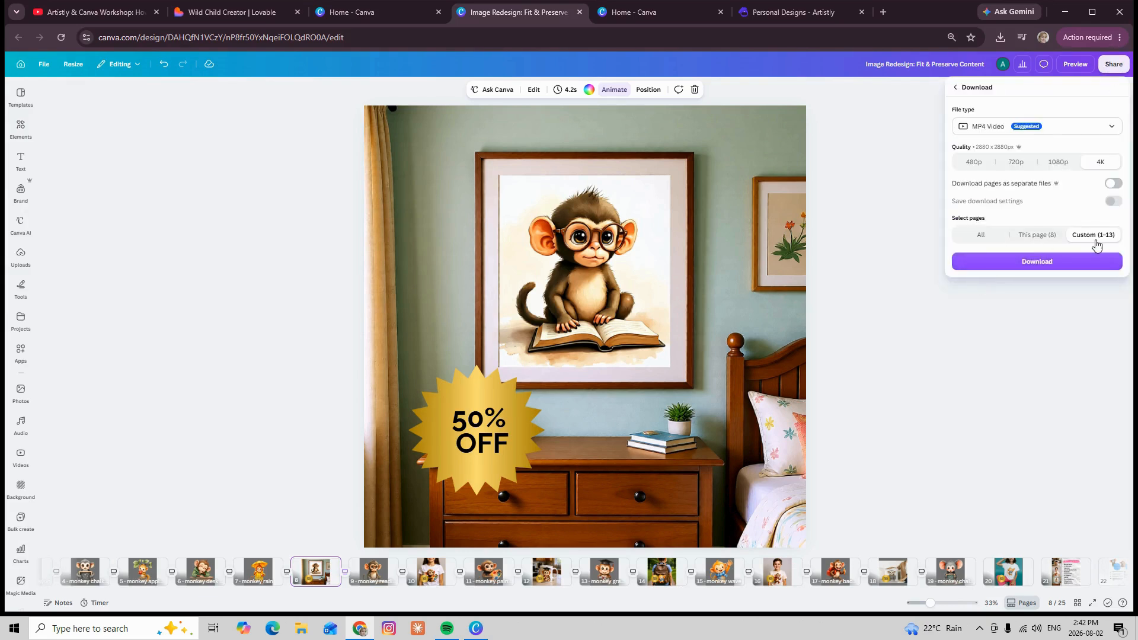
{"action": "left_click", "coordinate": [1098, 236]}
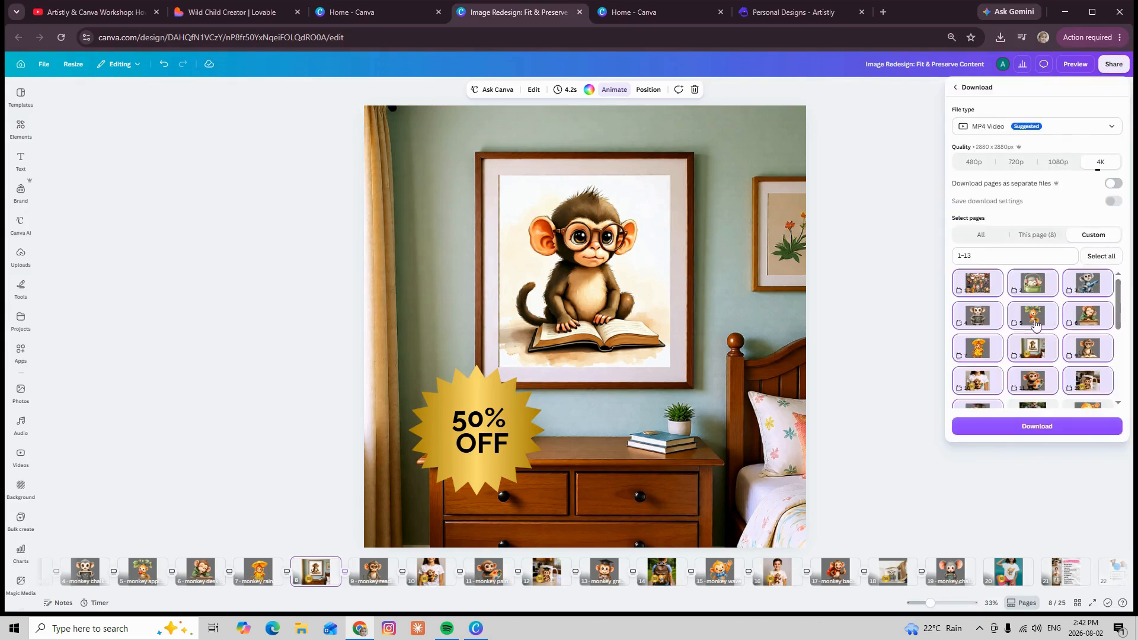
Deselect pages 1 to 13 so that the custom download selection is empty
{"action": "scroll", "coordinate": [1018, 326], "scroll_direction": "down", "scroll_amount": 3}
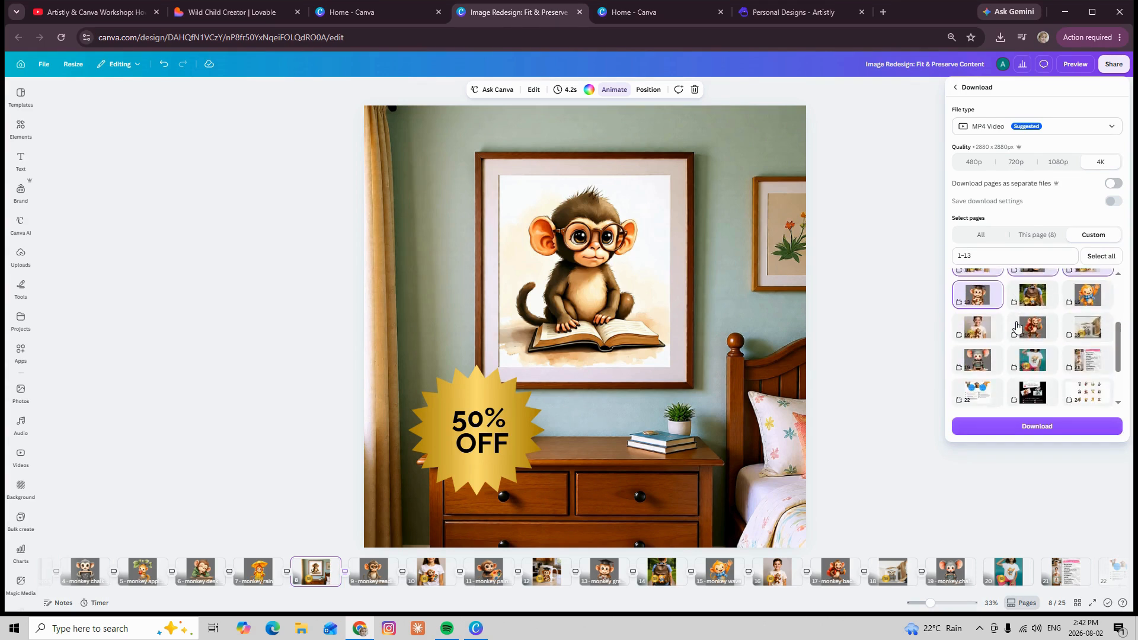
{"action": "scroll", "coordinate": [1018, 328], "scroll_direction": "up", "scroll_amount": 1}
{"action": "left_click", "coordinate": [983, 357]}
{"action": "left_click", "coordinate": [980, 319]}
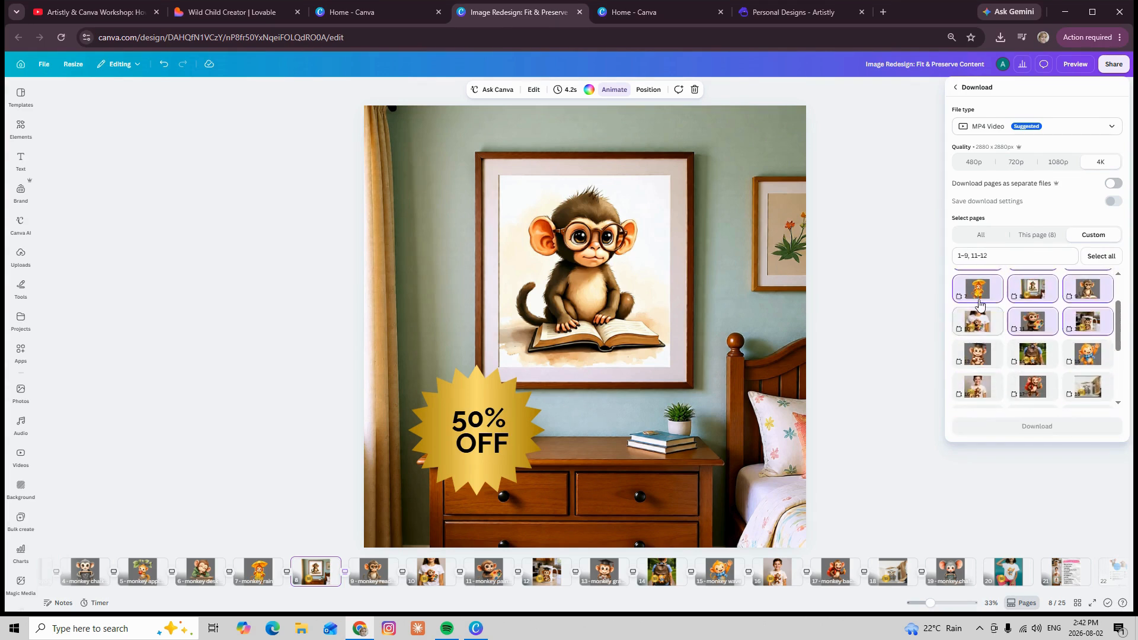
{"action": "left_click", "coordinate": [980, 305]}
{"action": "scroll", "coordinate": [979, 304], "scroll_direction": "up", "scroll_amount": 2}
{"action": "left_click", "coordinate": [978, 317]}
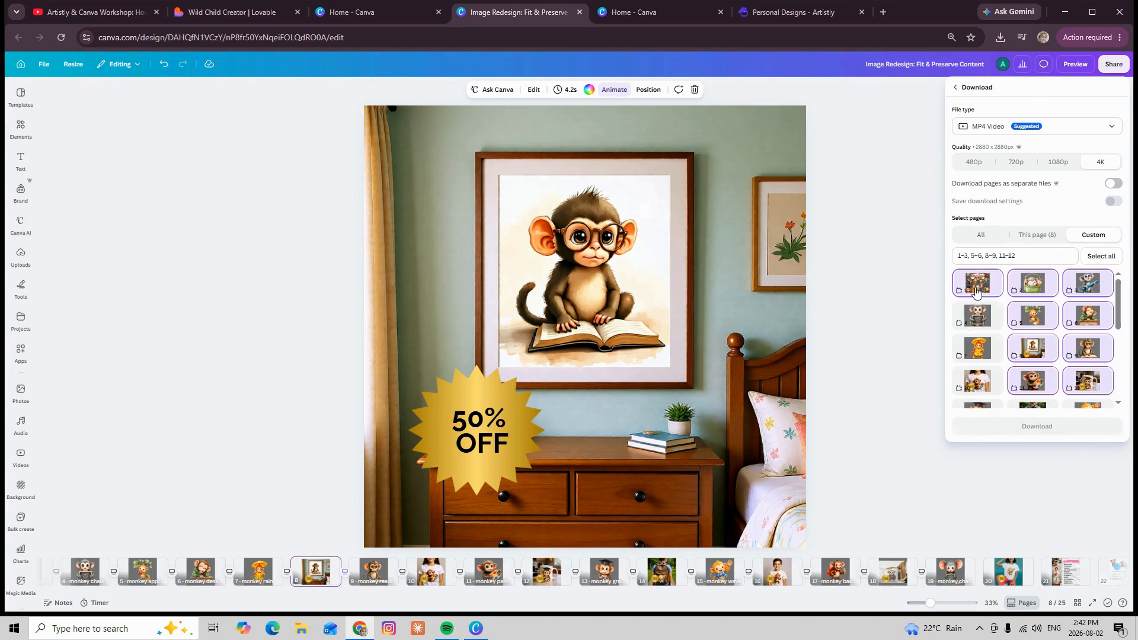
{"action": "left_click", "coordinate": [977, 290]}
{"action": "left_click", "coordinate": [1032, 287]}
{"action": "left_click", "coordinate": [1088, 288]}
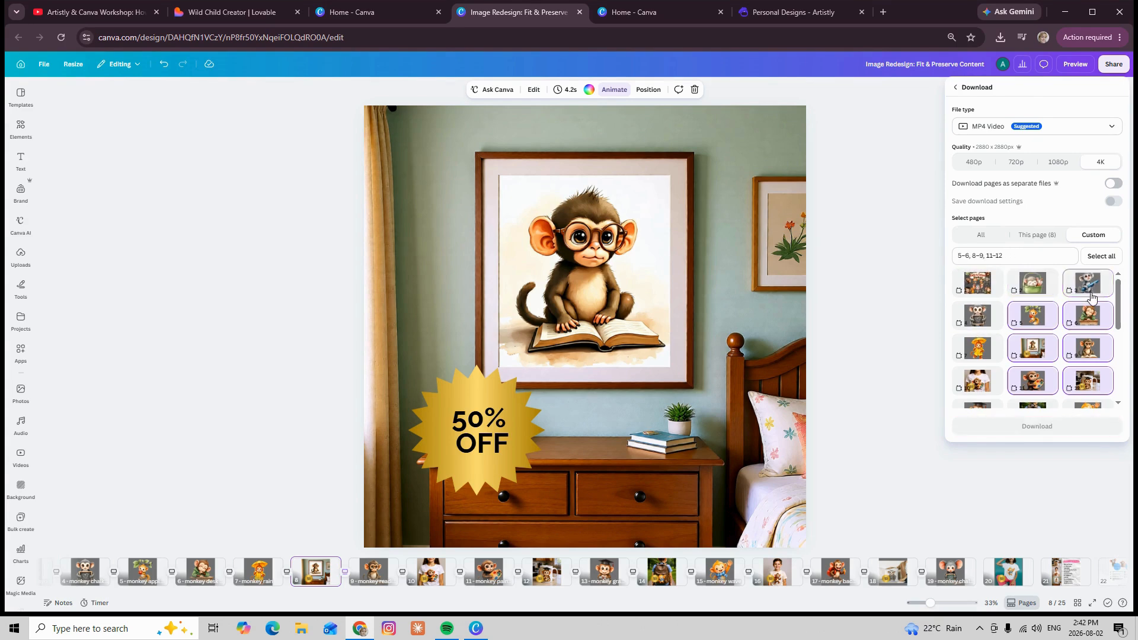
{"action": "left_click", "coordinate": [1024, 328]}
{"action": "left_click", "coordinate": [1088, 317]}
{"action": "left_click", "coordinate": [1033, 349]}
{"action": "left_click", "coordinate": [1088, 348]}
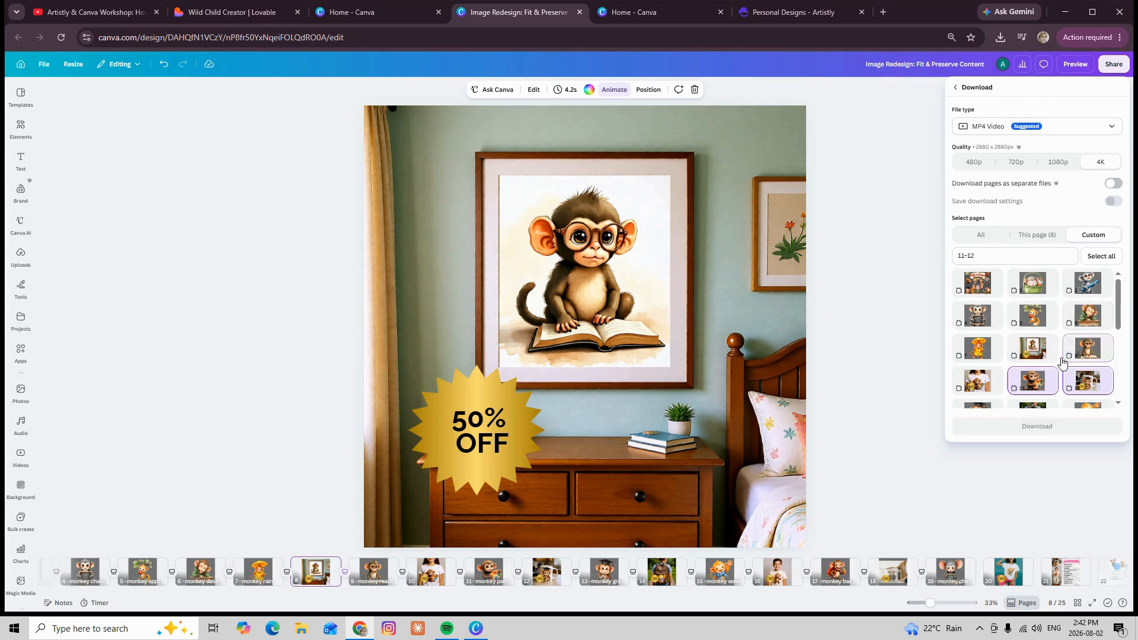
{"action": "left_click", "coordinate": [1040, 392]}
{"action": "left_click", "coordinate": [1079, 365]}
Select pages 8 to 19 for the video, from the framed wall-art mockup through the chalkboard monkey
{"action": "scroll", "coordinate": [1078, 368], "scroll_direction": "down", "scroll_amount": 3}
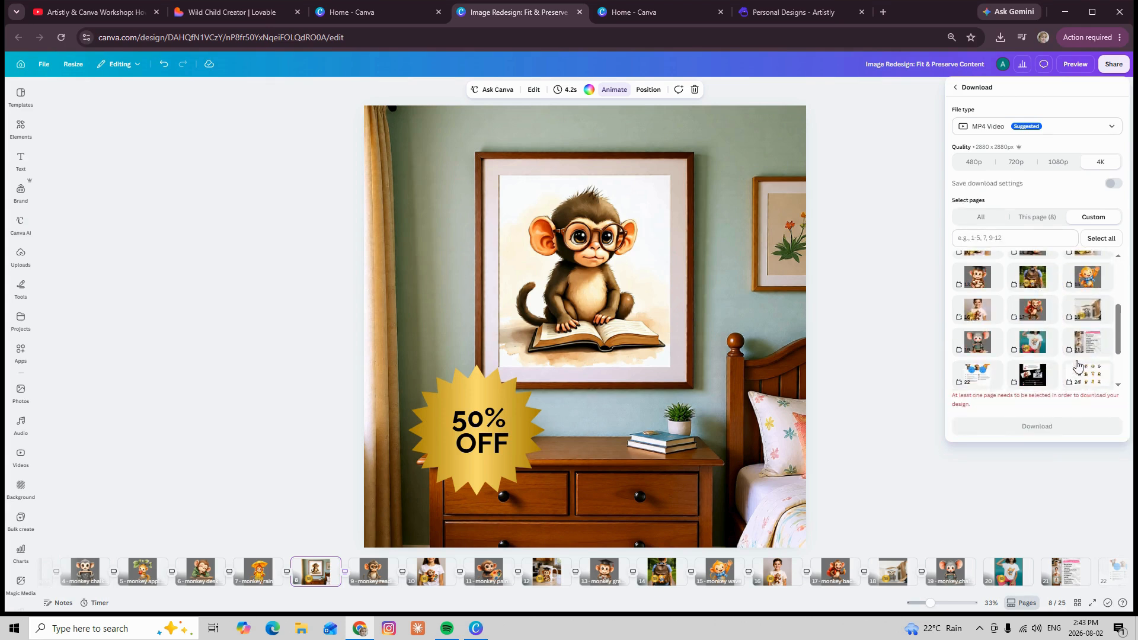
{"action": "scroll", "coordinate": [1041, 325], "scroll_direction": "up", "scroll_amount": 2}
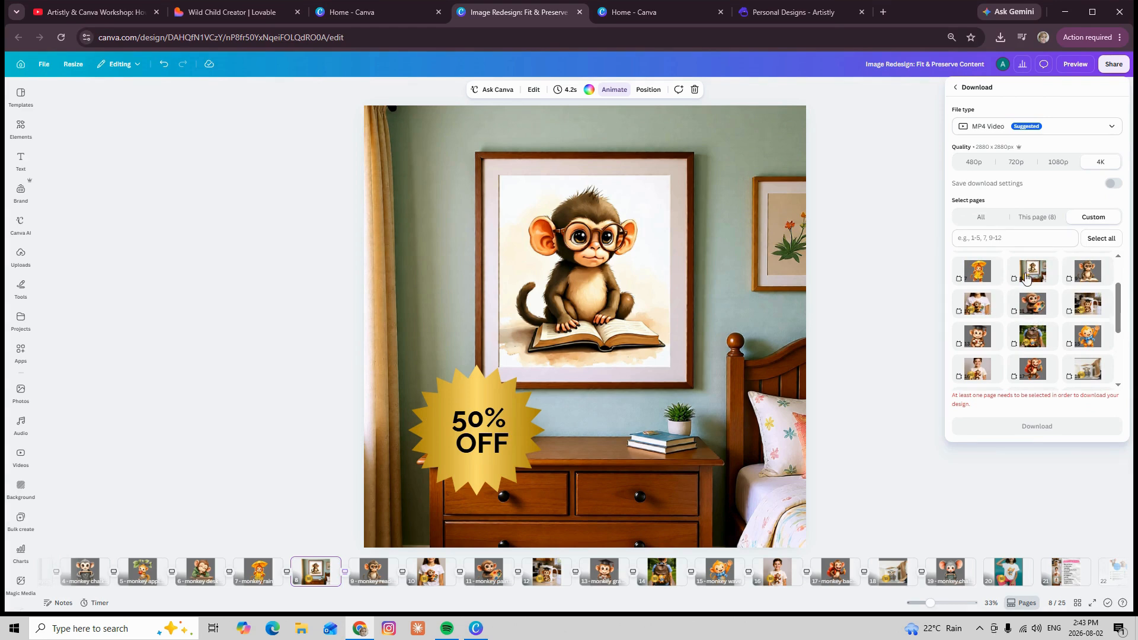
{"action": "left_click", "coordinate": [1035, 274]}
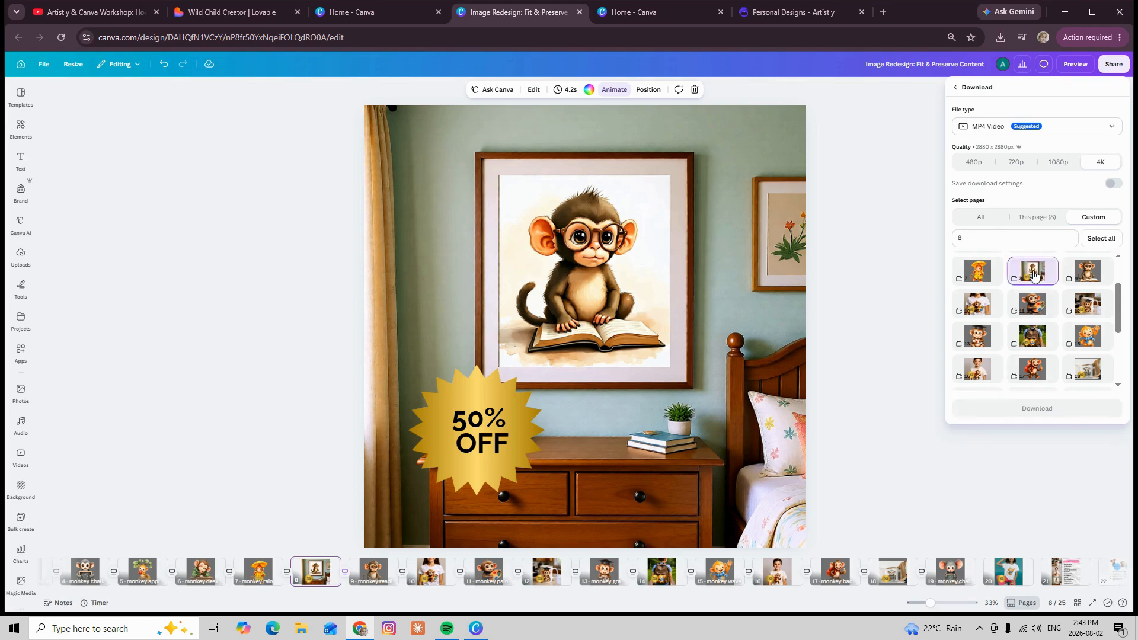
{"action": "left_click", "coordinate": [1088, 272]}
{"action": "left_click", "coordinate": [986, 330]}
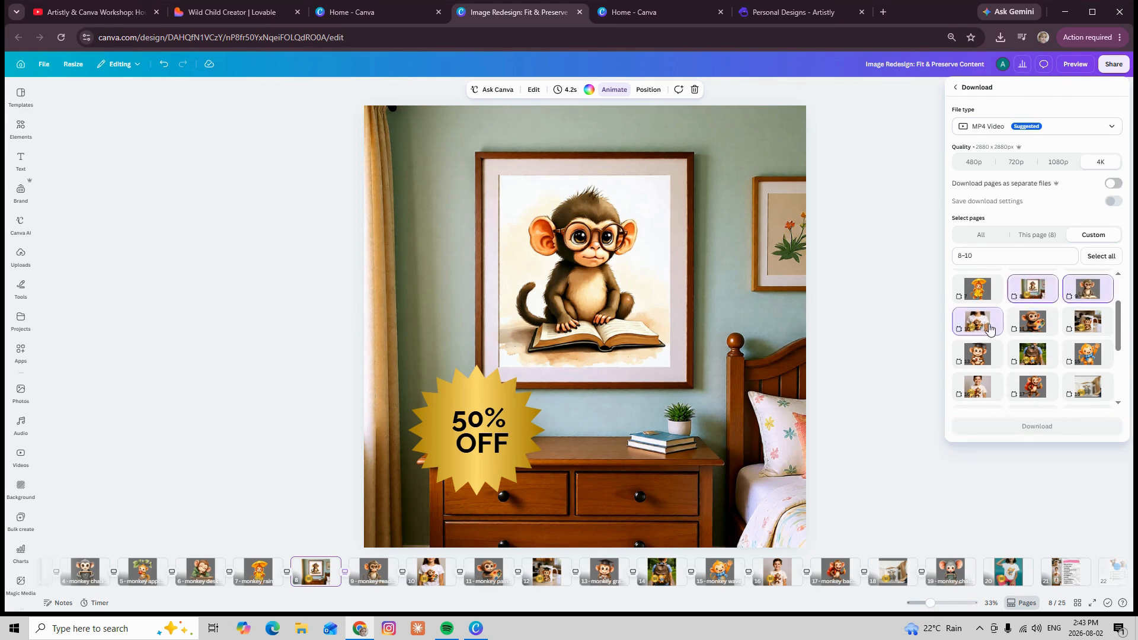
{"action": "left_click", "coordinate": [1032, 328]}
{"action": "left_click", "coordinate": [1091, 328]}
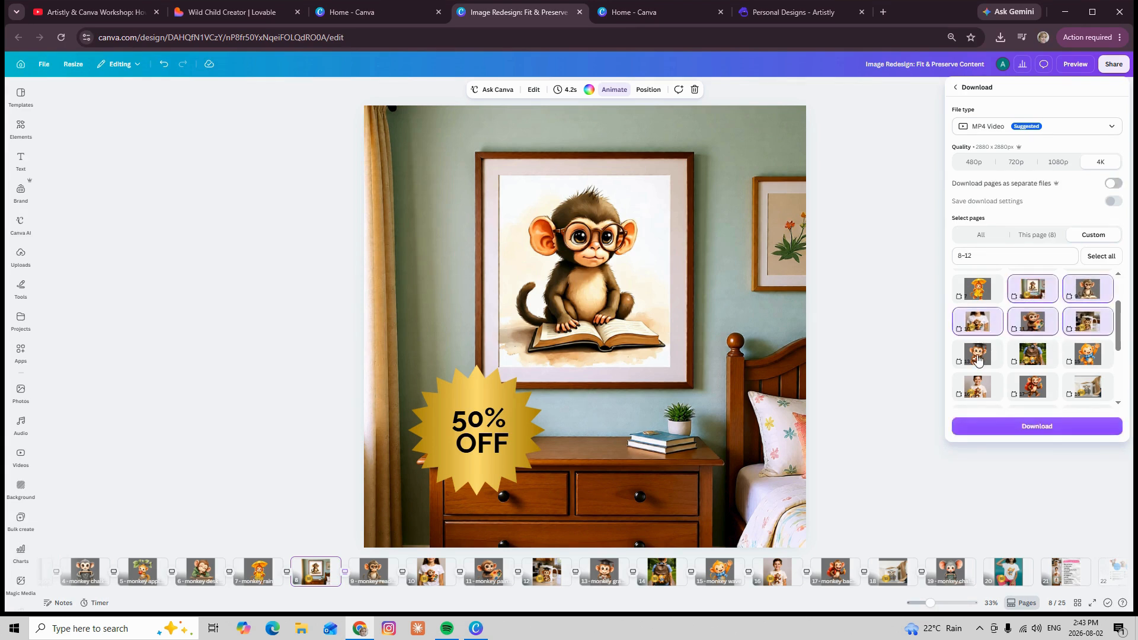
{"action": "left_click", "coordinate": [978, 354]}
{"action": "left_click", "coordinate": [1033, 354]}
{"action": "left_click", "coordinate": [1094, 360]}
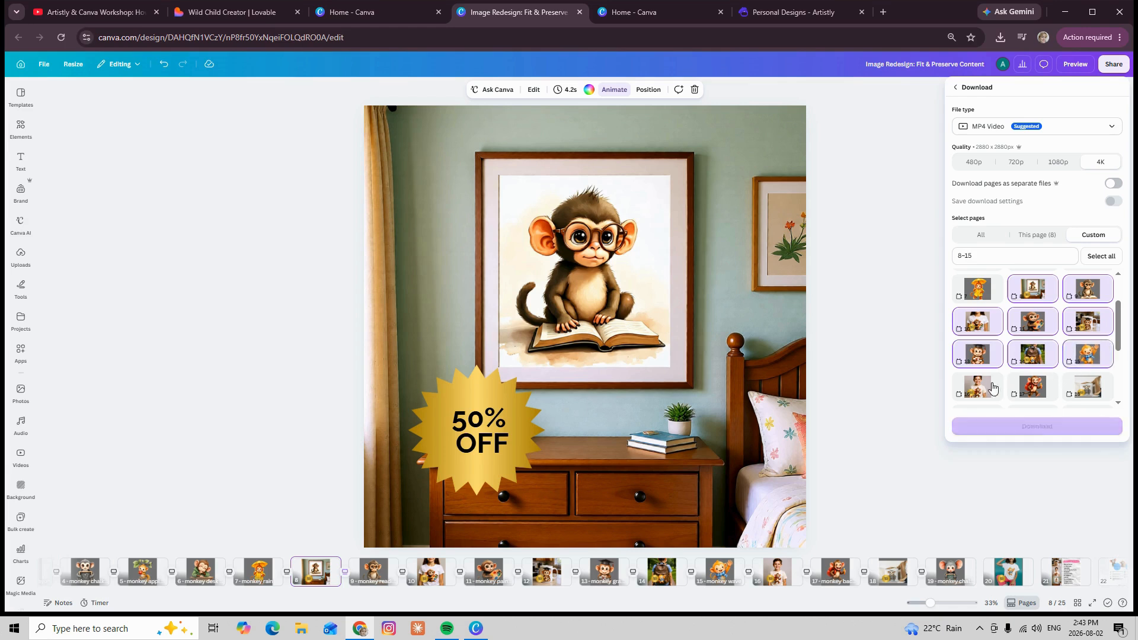
{"action": "scroll", "coordinate": [984, 382], "scroll_direction": "down", "scroll_amount": 2}
{"action": "left_click", "coordinate": [986, 338]}
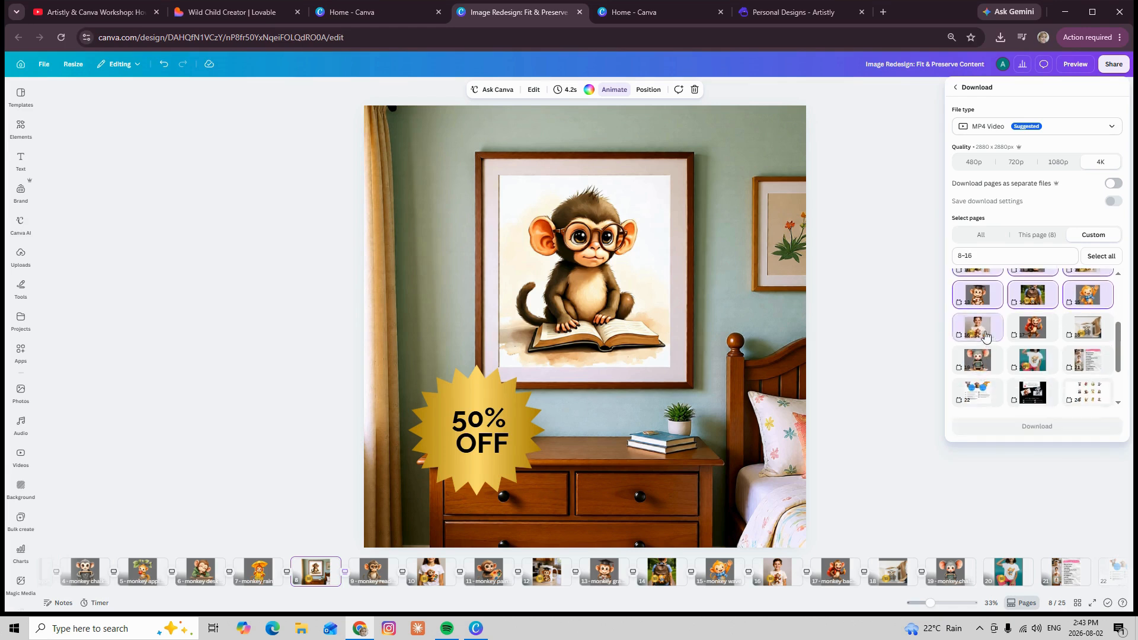
{"action": "left_click", "coordinate": [1034, 333]}
{"action": "left_click", "coordinate": [1091, 332]}
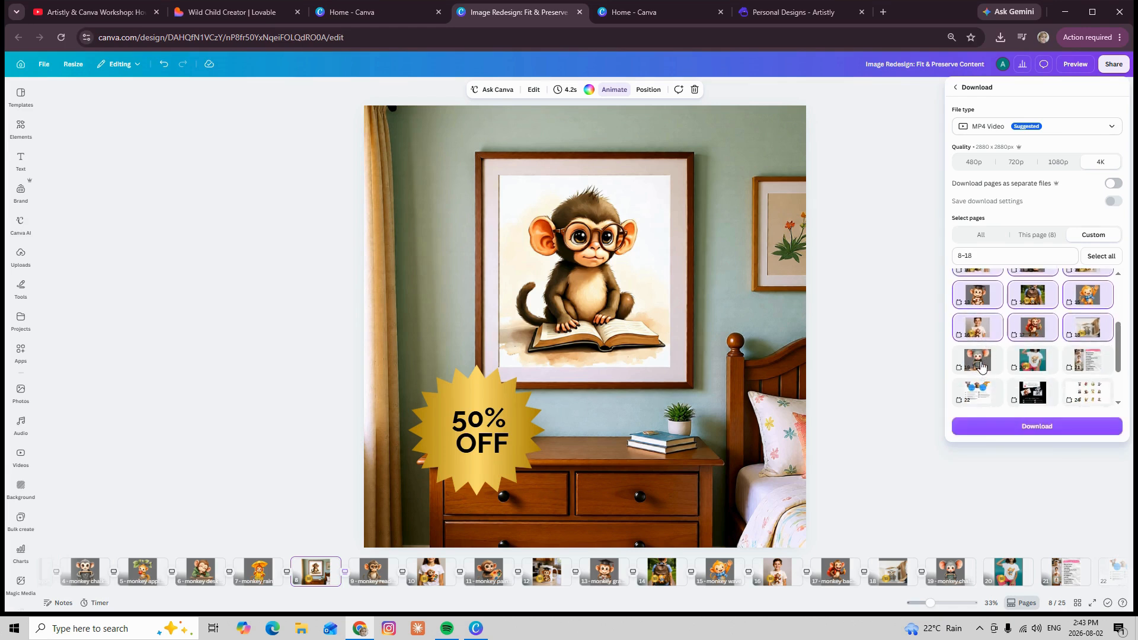
{"action": "left_click", "coordinate": [981, 371]}
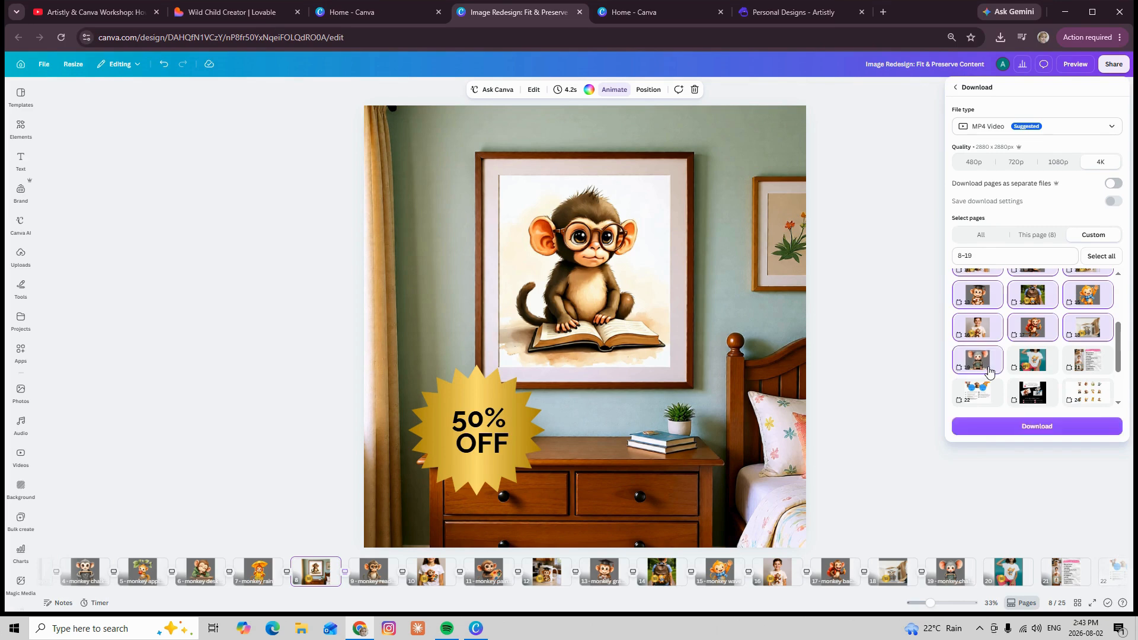
Download the selected pages as a video and save it in the Downloads folder as Image Redesign Fit & Preserve Content.mp4
{"action": "left_click", "coordinate": [1044, 429]}
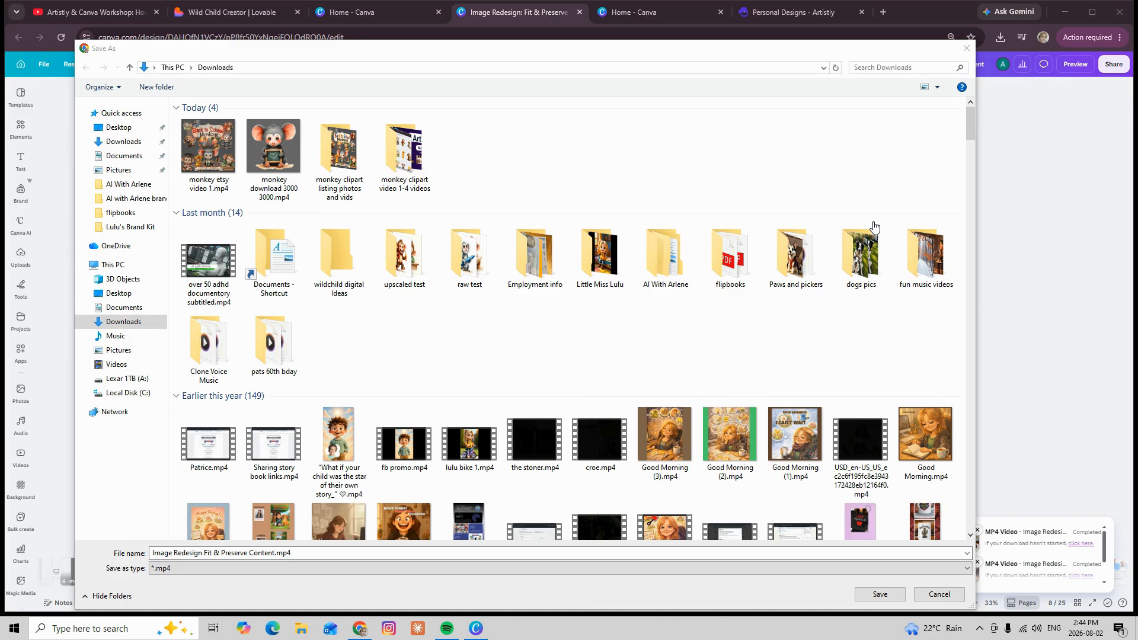
{"action": "left_click", "coordinate": [879, 595]}
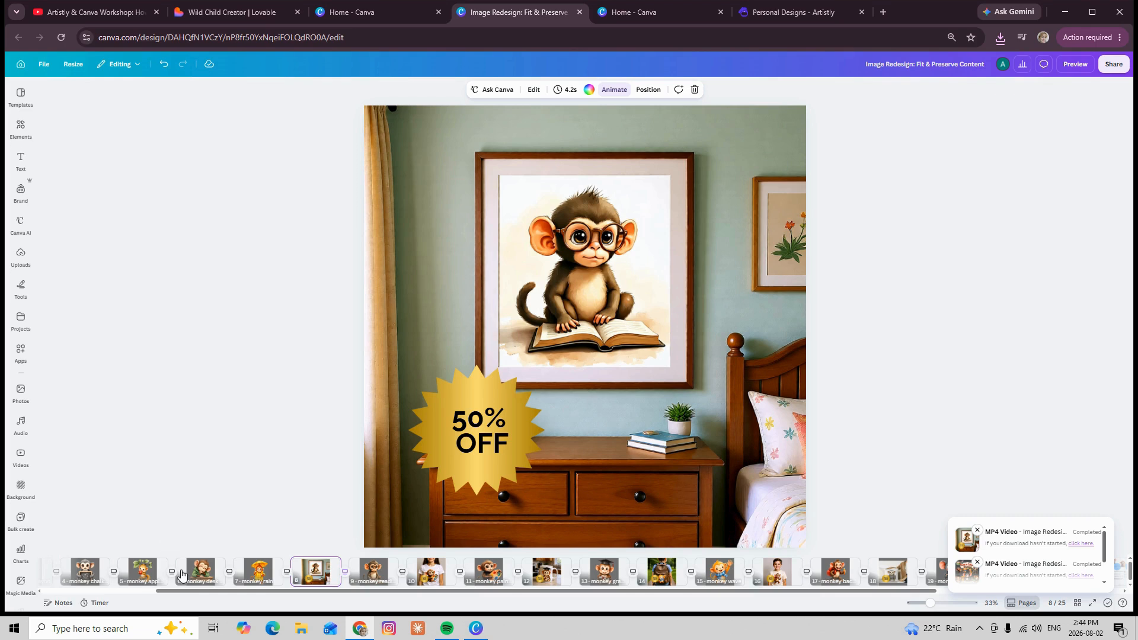
{"action": "left_click", "coordinate": [1047, 400]}
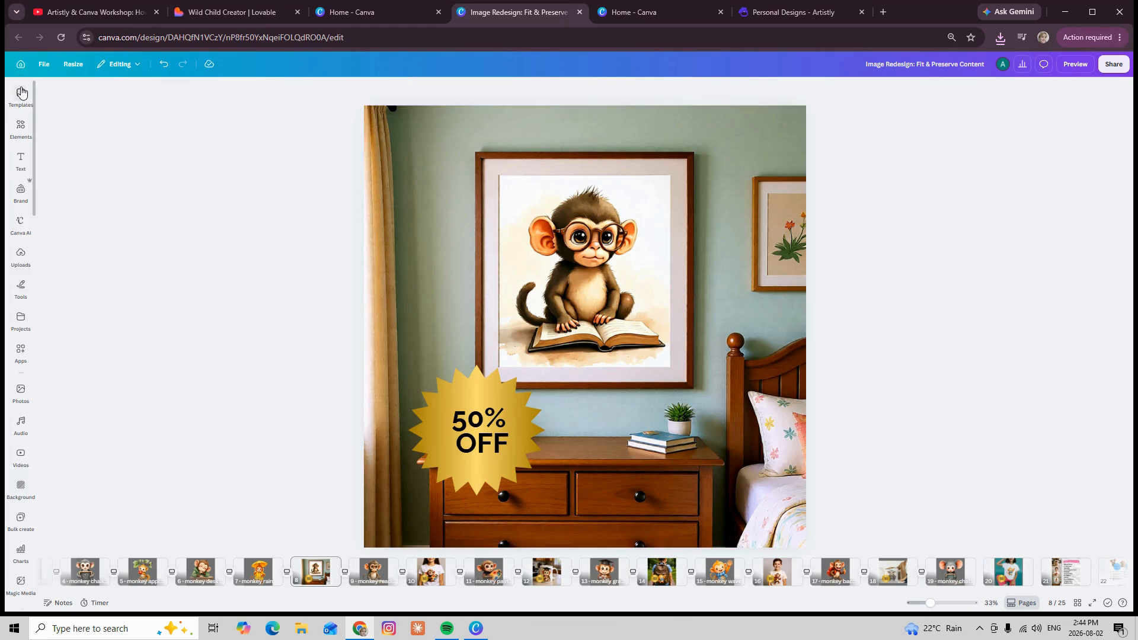
Create a new custom-size design of 5000 × 5000 px and show the uploaded files in it
{"action": "left_click", "coordinate": [42, 66]}
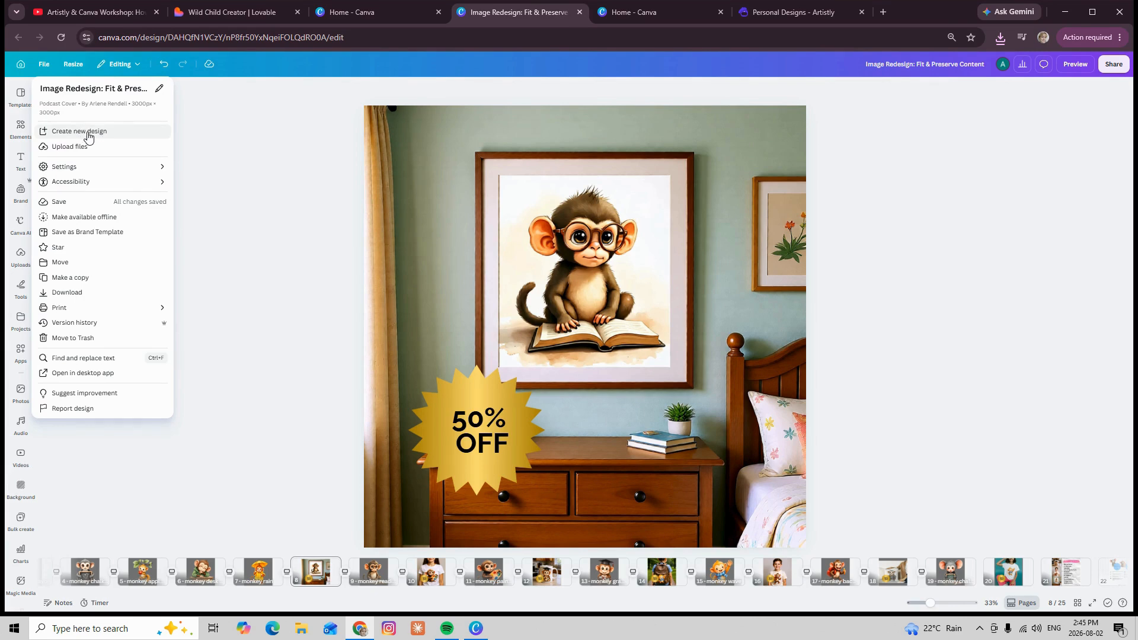
{"action": "left_click", "coordinate": [88, 134]}
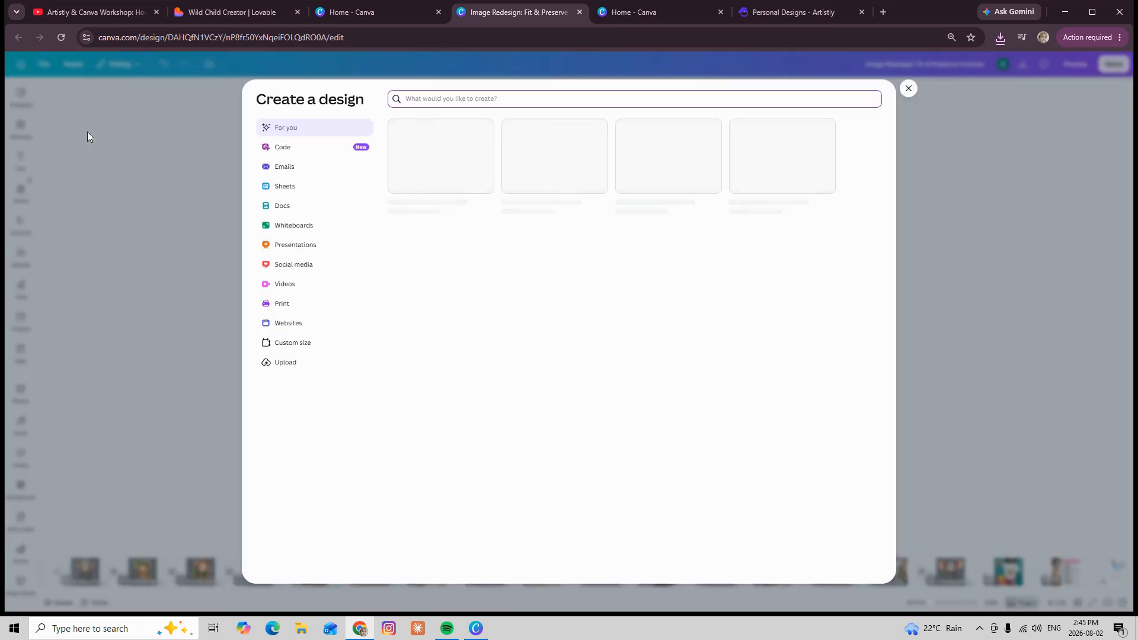
{"action": "left_click", "coordinate": [301, 346]}
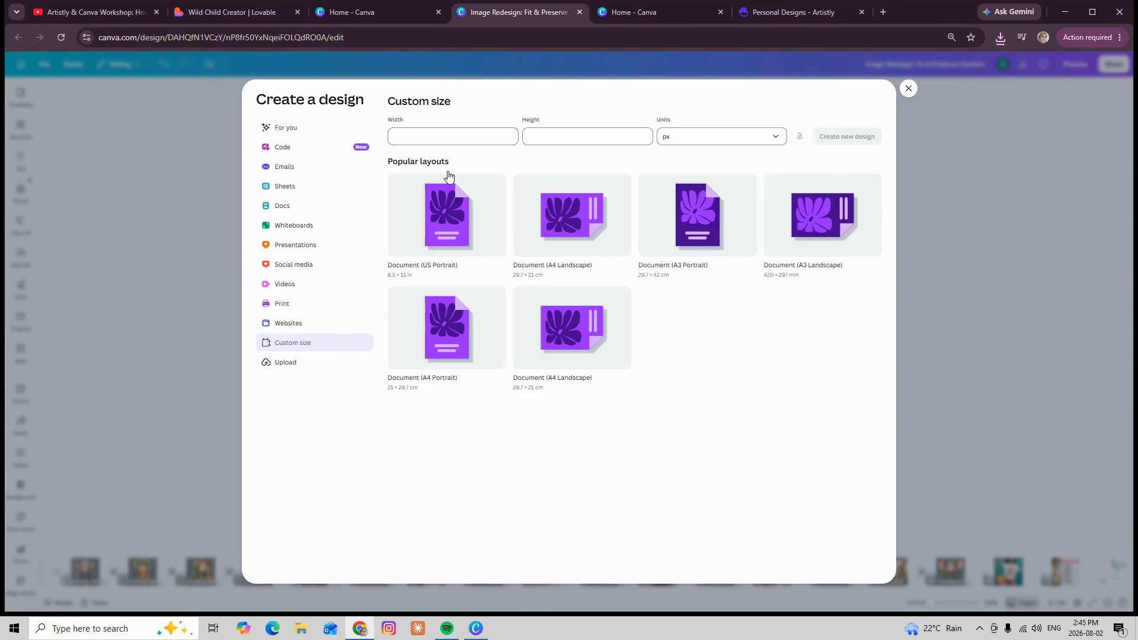
{"action": "left_click", "coordinate": [419, 139]}
{"action": "type", "text": "5000"}
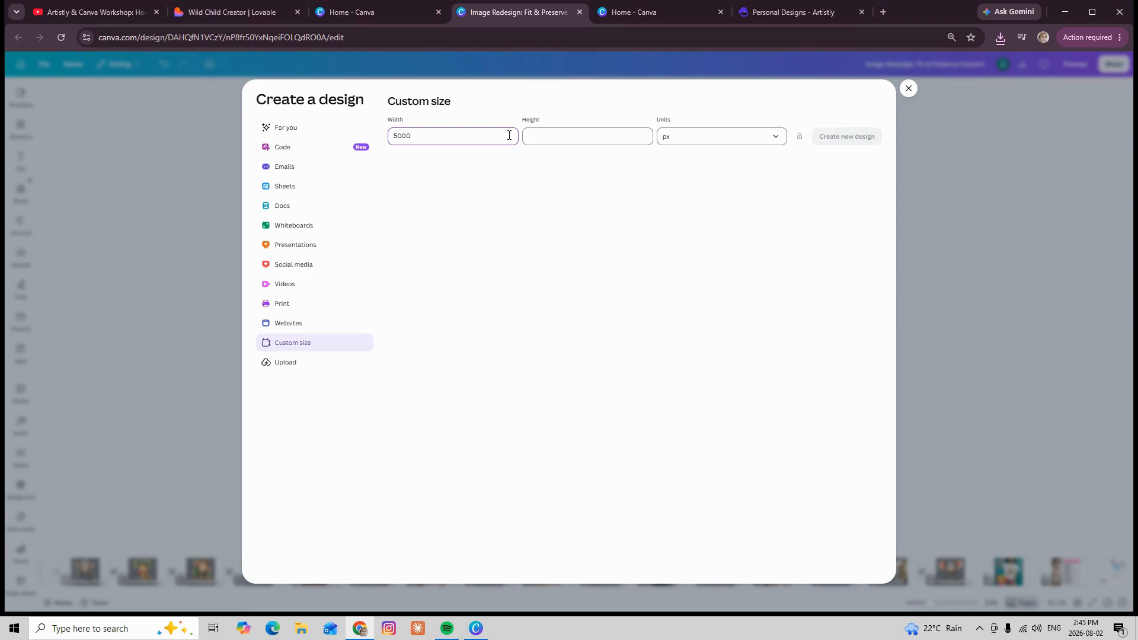
{"action": "left_click", "coordinate": [539, 136]}
{"action": "type", "text": "5"}
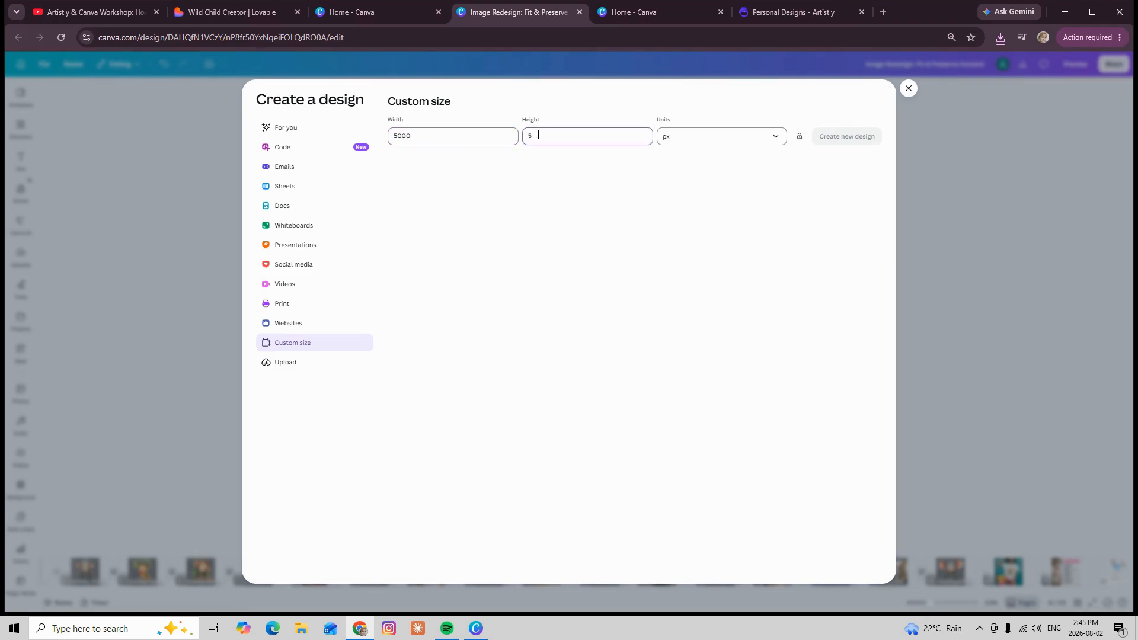
{"action": "type", "text": "000"}
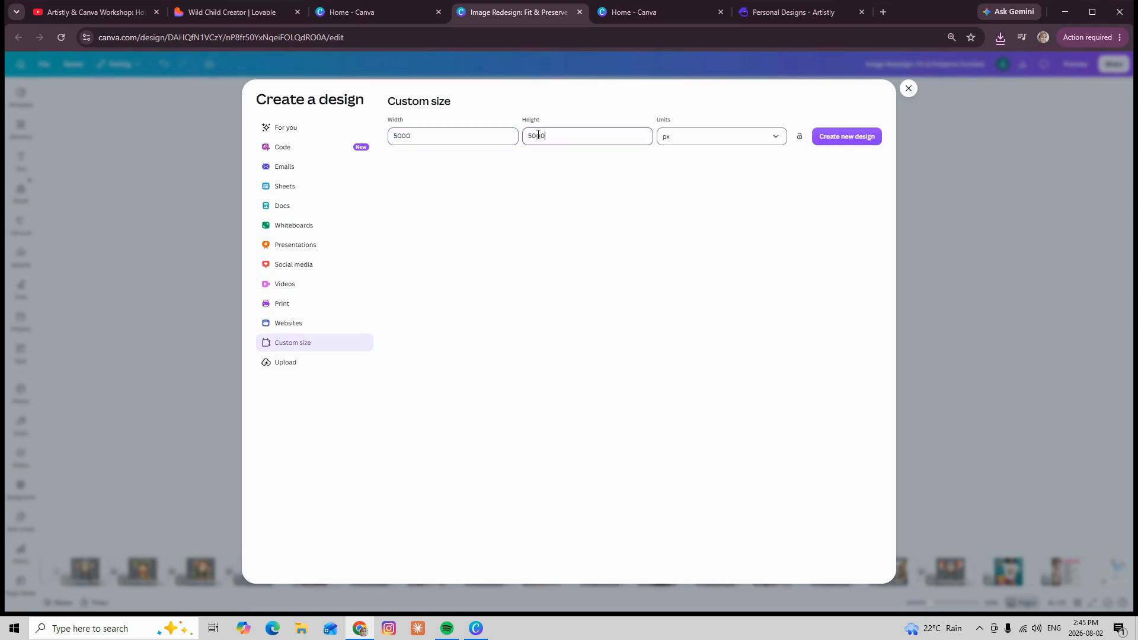
{"action": "left_click", "coordinate": [846, 138]}
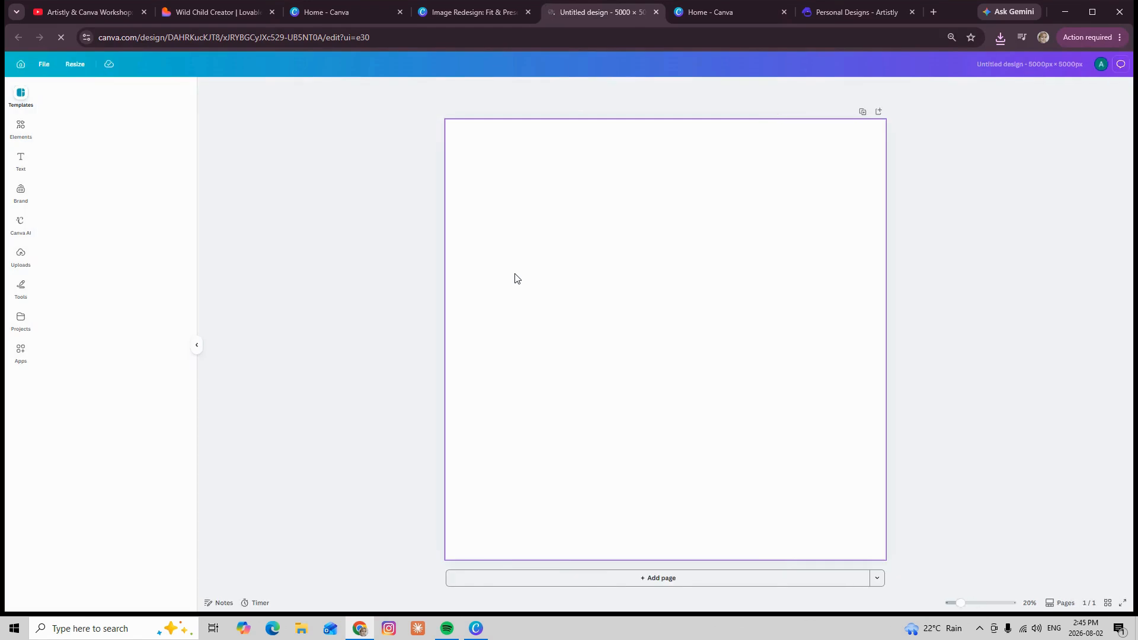
{"action": "left_click", "coordinate": [21, 256]}
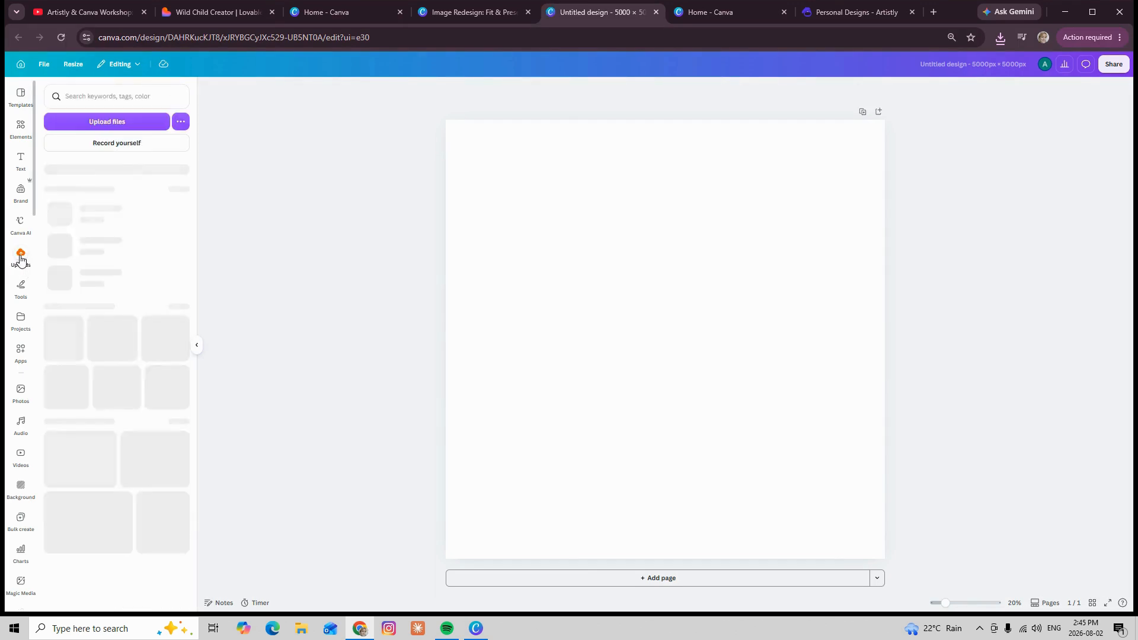
Upload the clipart files and stretch the lunchbox animal's image on page 1 to reach the page's top edge
{"action": "left_click", "coordinate": [119, 123]}
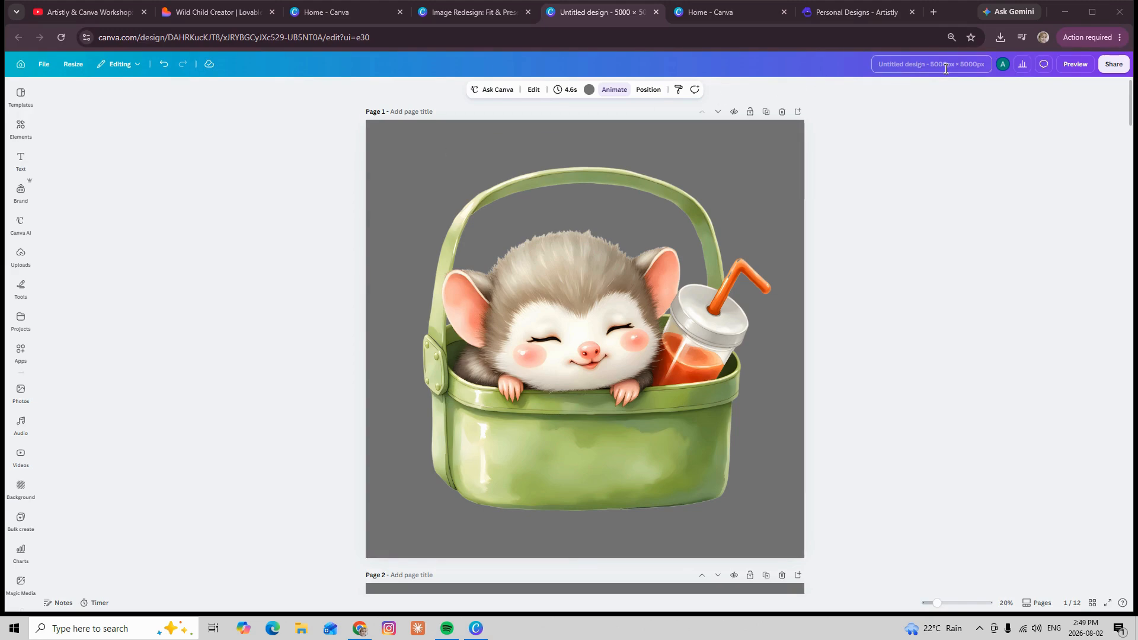
{"action": "left_click", "coordinate": [554, 135]}
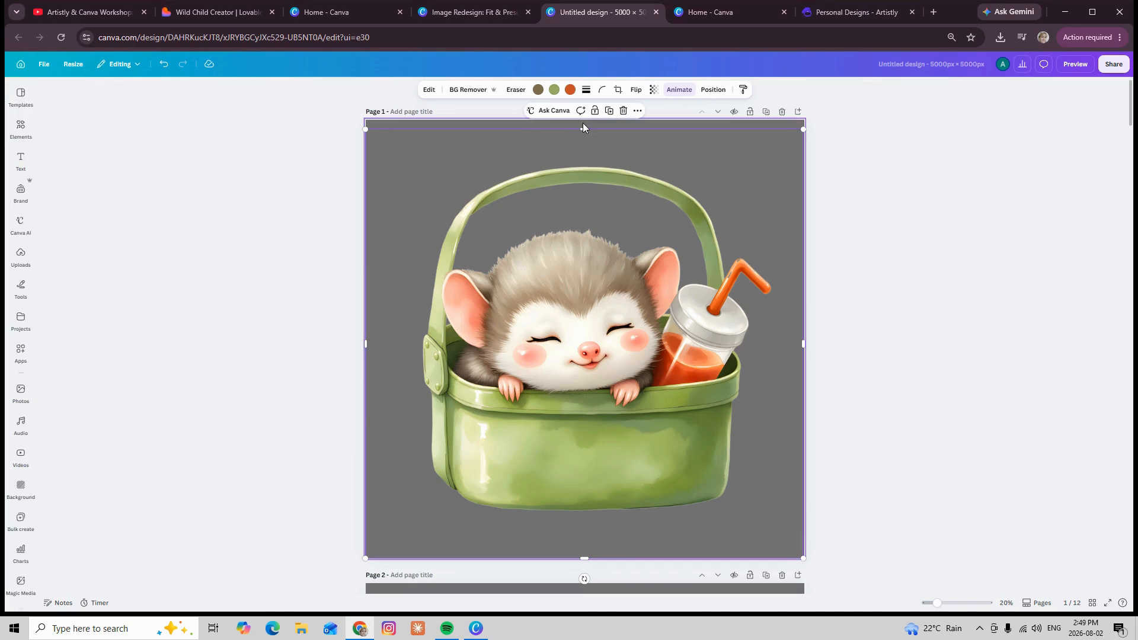
{"action": "left_click_drag", "start_coordinate": [583, 128], "coordinate": [584, 116]}
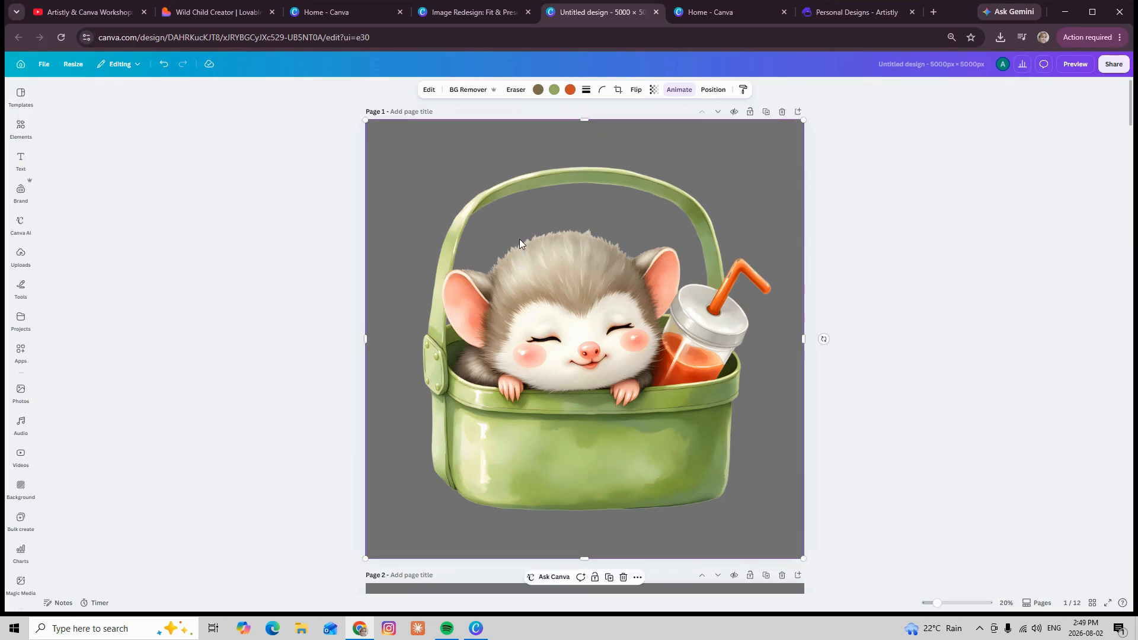
Extend the apple-eating monkey's image on page 4 to the left, right and bottom page edges, filling 5,000 × 5,000 px
{"action": "scroll", "coordinate": [520, 240], "scroll_direction": "down", "scroll_amount": 15}
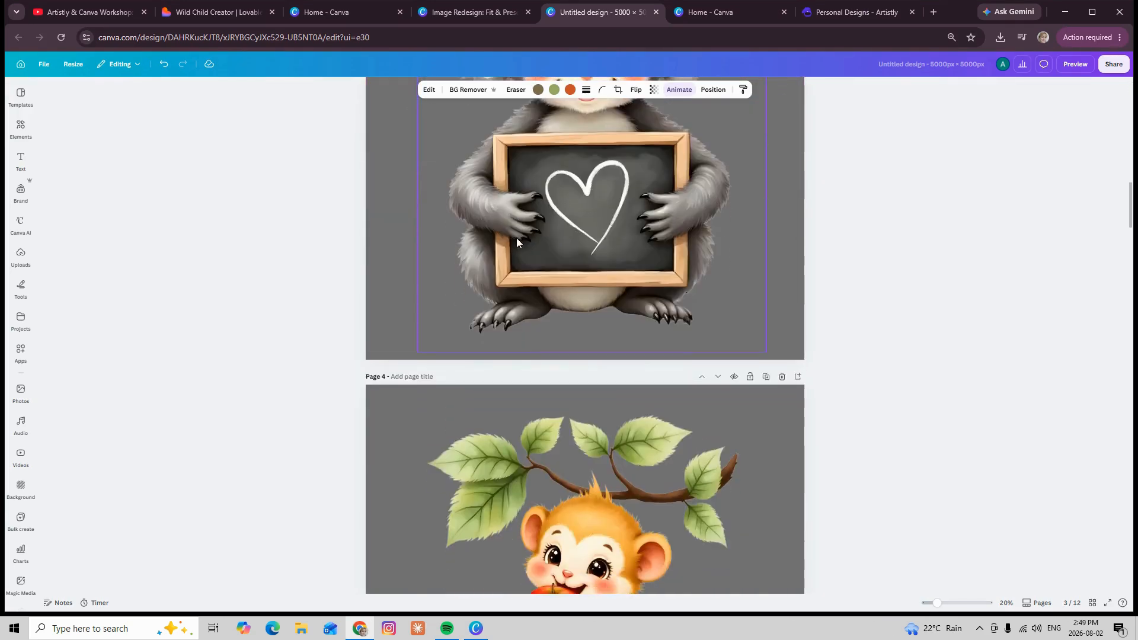
{"action": "scroll", "coordinate": [517, 237], "scroll_direction": "down", "scroll_amount": 7}
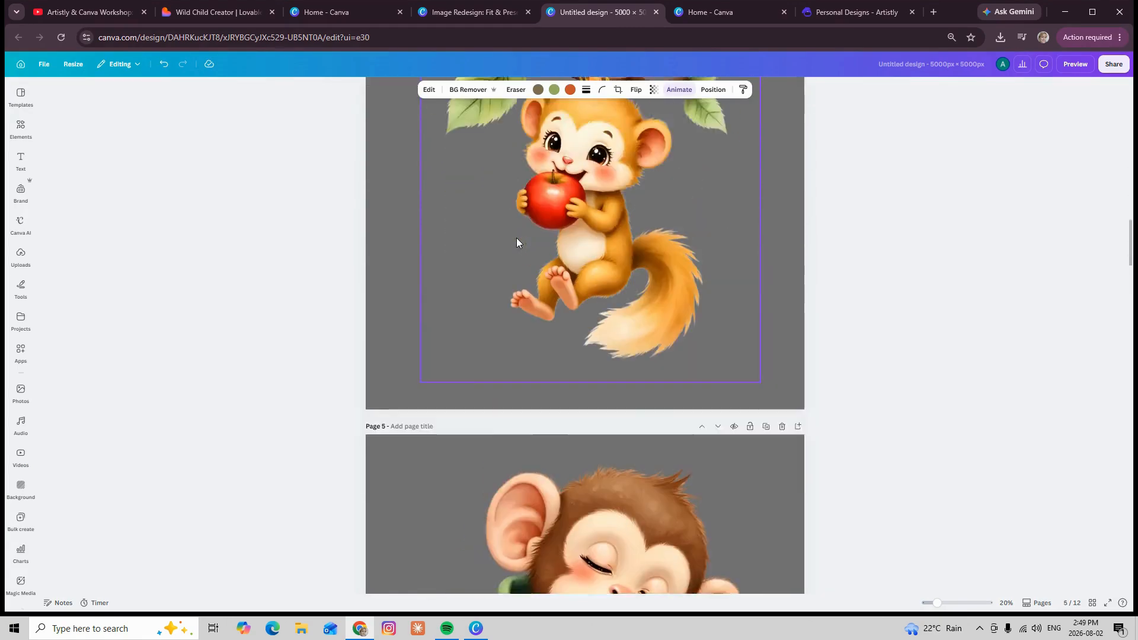
{"action": "scroll", "coordinate": [517, 237], "scroll_direction": "up", "scroll_amount": 4}
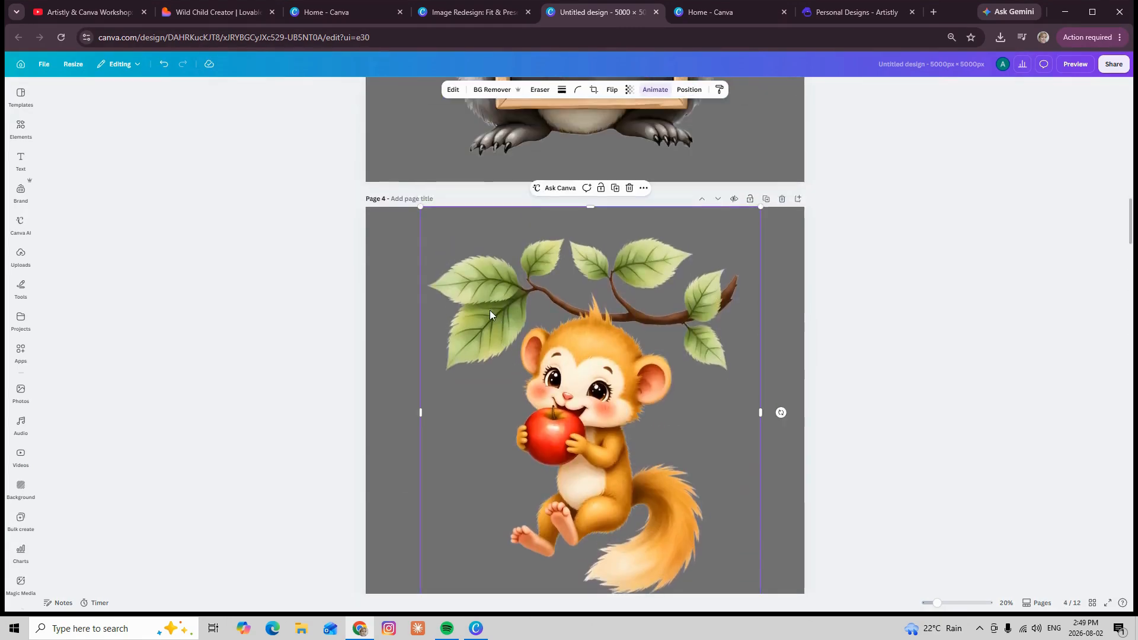
{"action": "left_click_drag", "start_coordinate": [419, 411], "coordinate": [366, 412]}
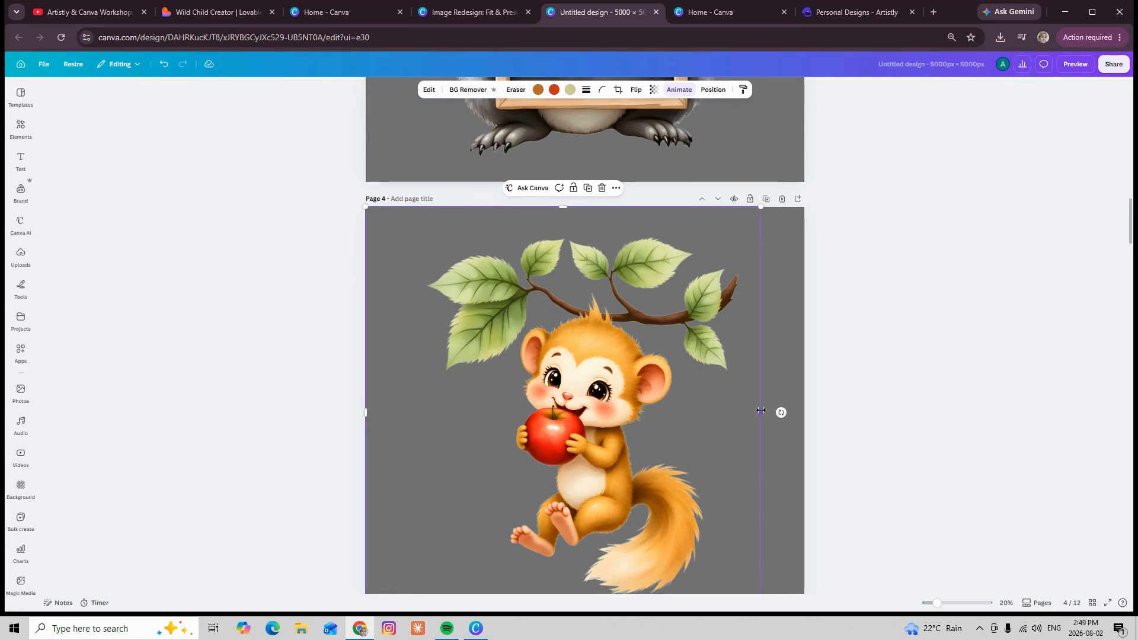
{"action": "left_click_drag", "start_coordinate": [761, 410], "coordinate": [805, 411]}
{"action": "scroll", "coordinate": [728, 400], "scroll_direction": "down", "scroll_amount": 1}
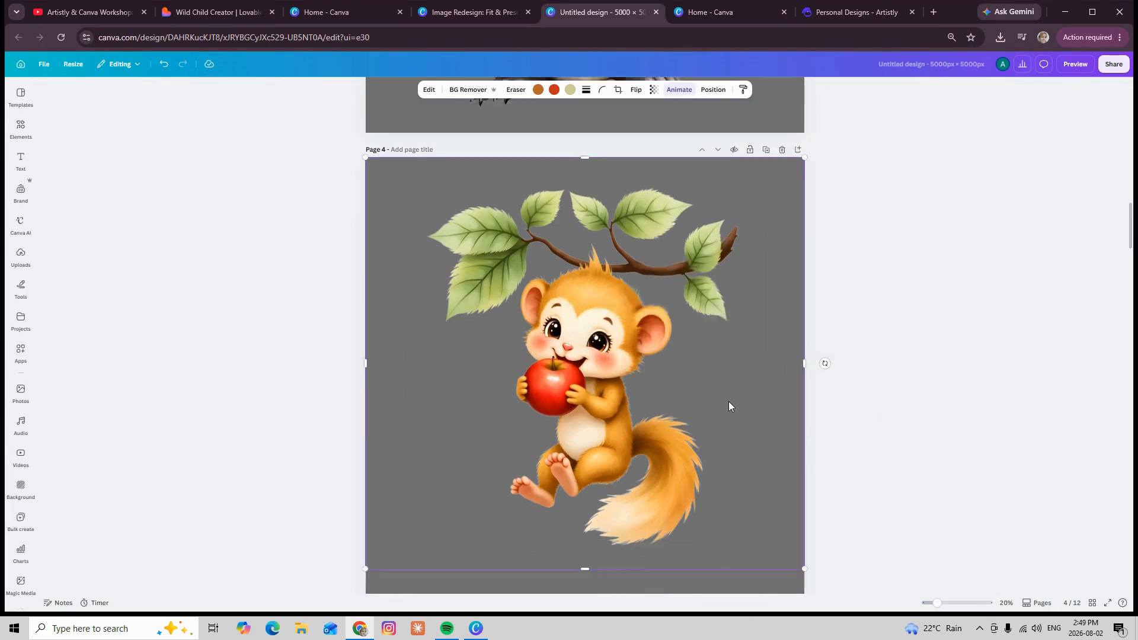
{"action": "scroll", "coordinate": [730, 406], "scroll_direction": "down", "scroll_amount": 2}
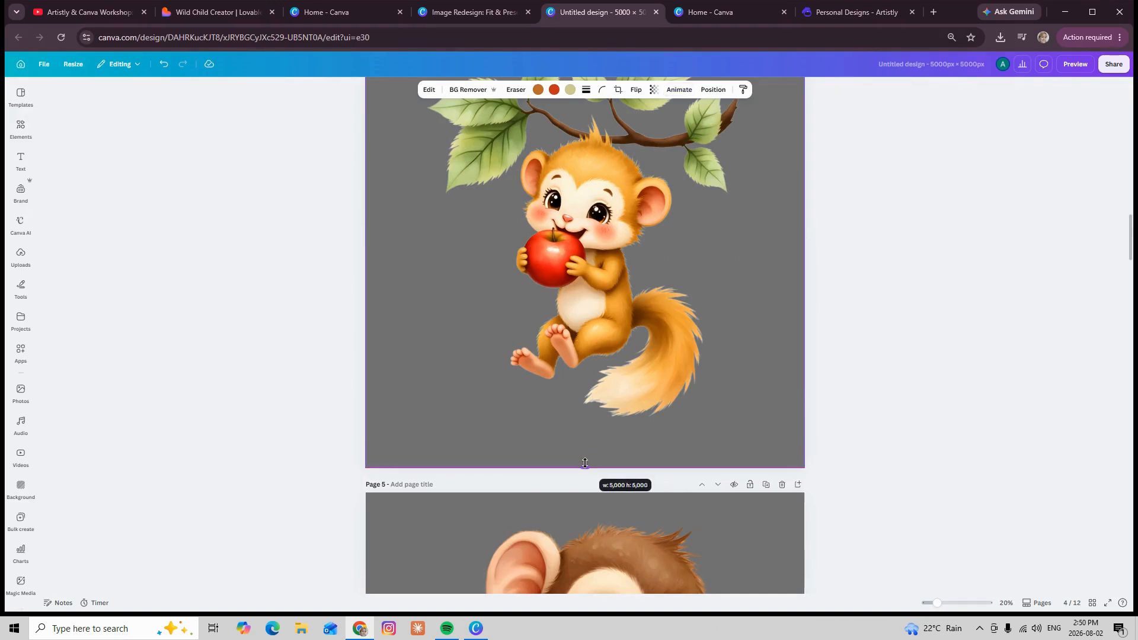
{"action": "left_click_drag", "start_coordinate": [585, 463], "coordinate": [585, 464]}
{"action": "left_click", "coordinate": [356, 472]}
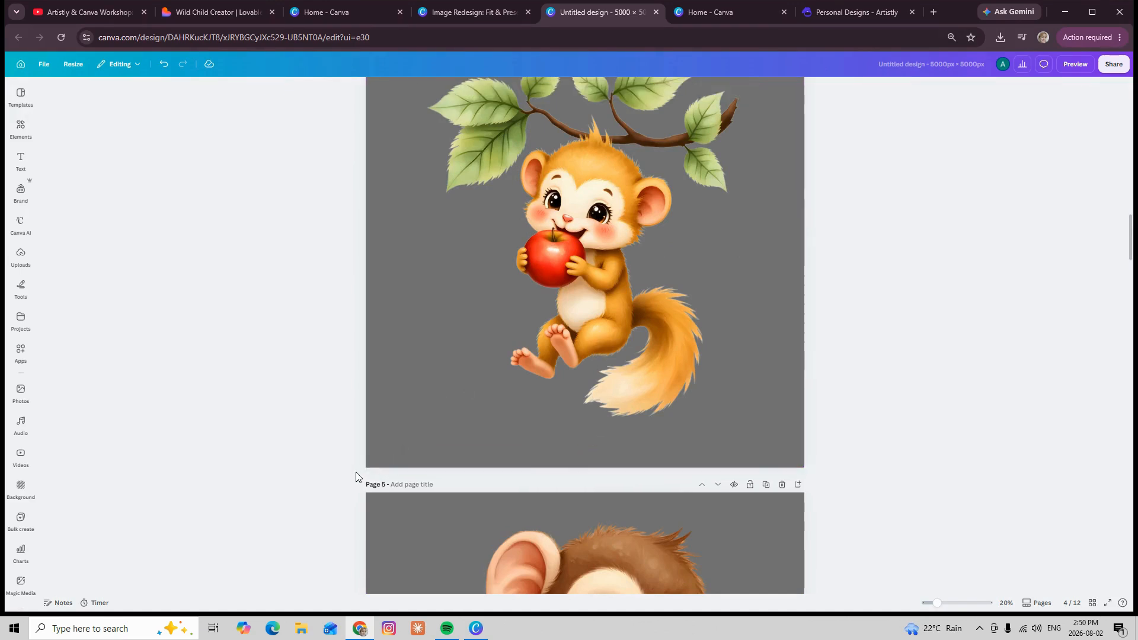
Enlarge the apple-eating monkey's image beyond the edges of page 4 and reposition it centrally over the page
{"action": "left_click", "coordinate": [413, 452]}
{"action": "left_click_drag", "start_coordinate": [366, 468], "coordinate": [245, 546]}
{"action": "left_click_drag", "start_coordinate": [412, 431], "coordinate": [461, 382]}
{"action": "scroll", "coordinate": [461, 381], "scroll_direction": "up", "scroll_amount": 4}
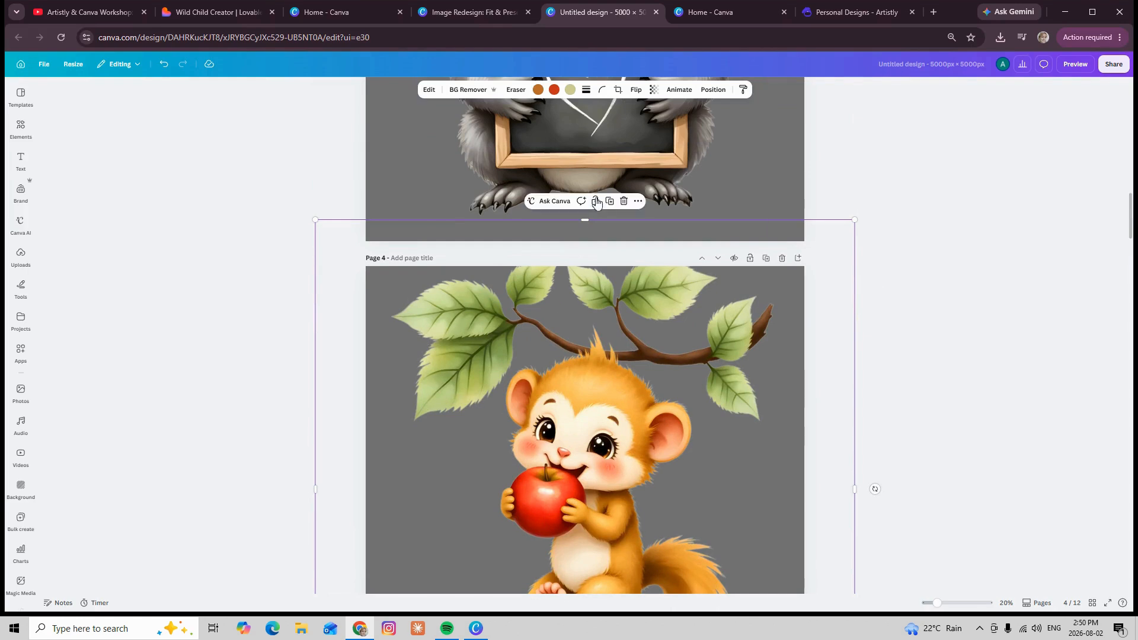
{"action": "left_click", "coordinate": [836, 318]}
Scale the page 4 monkey image down slightly from its upper-right corner so the branch and tail fit inside the page
{"action": "scroll", "coordinate": [835, 319], "scroll_direction": "up", "scroll_amount": 1}
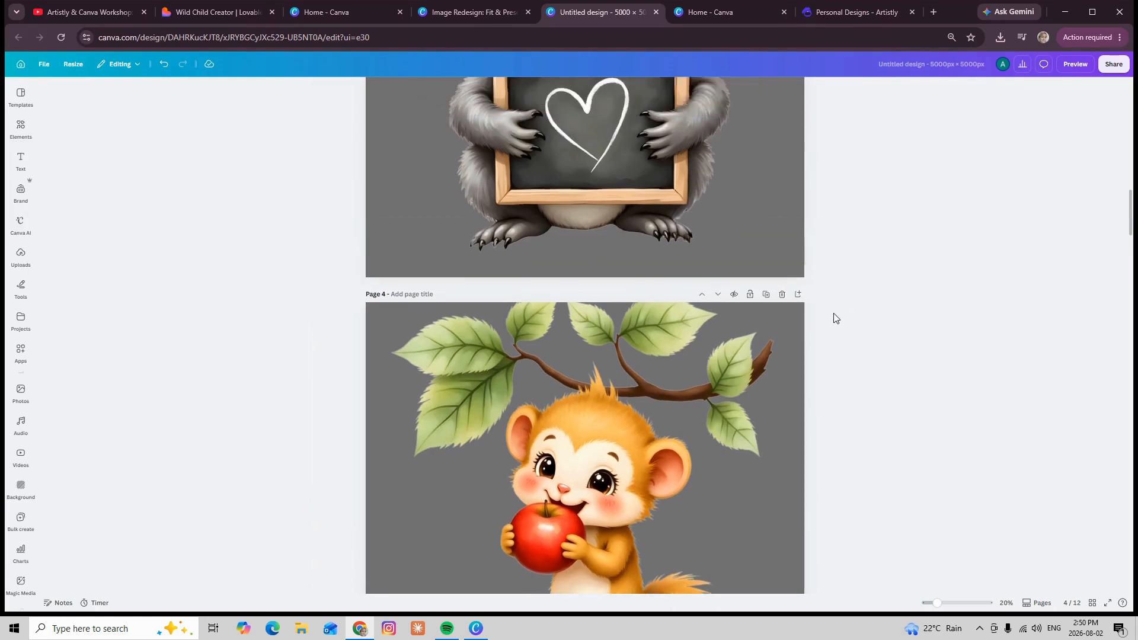
{"action": "scroll", "coordinate": [836, 319], "scroll_direction": "up", "scroll_amount": 1}
{"action": "left_click", "coordinate": [769, 422]}
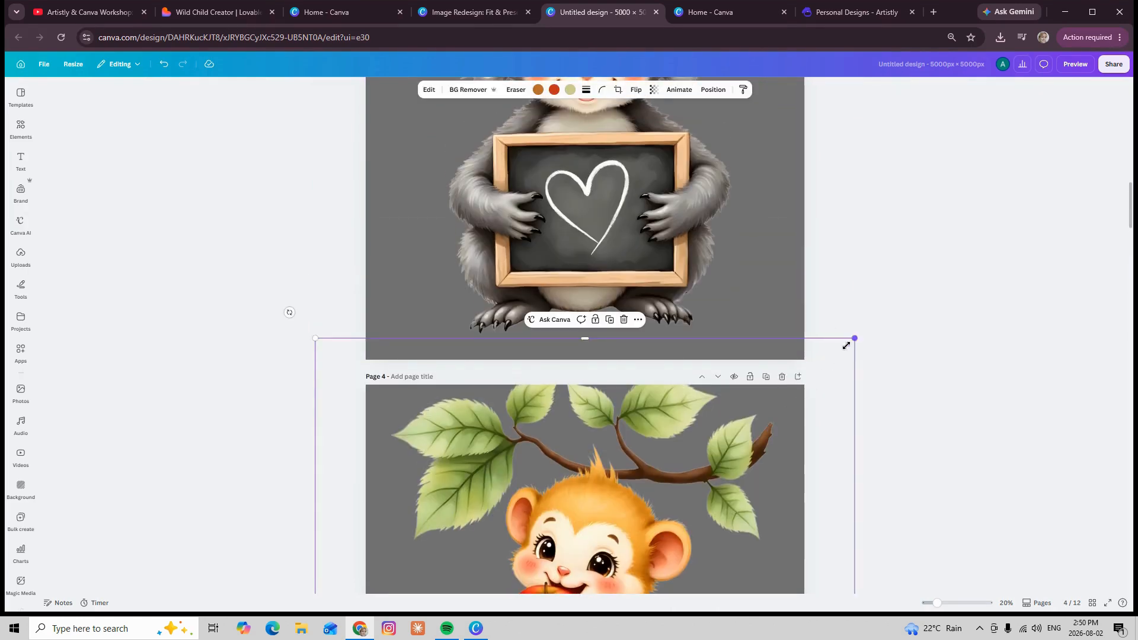
{"action": "left_click_drag", "start_coordinate": [846, 345], "coordinate": [817, 377]}
{"action": "scroll", "coordinate": [736, 409], "scroll_direction": "down", "scroll_amount": 3}
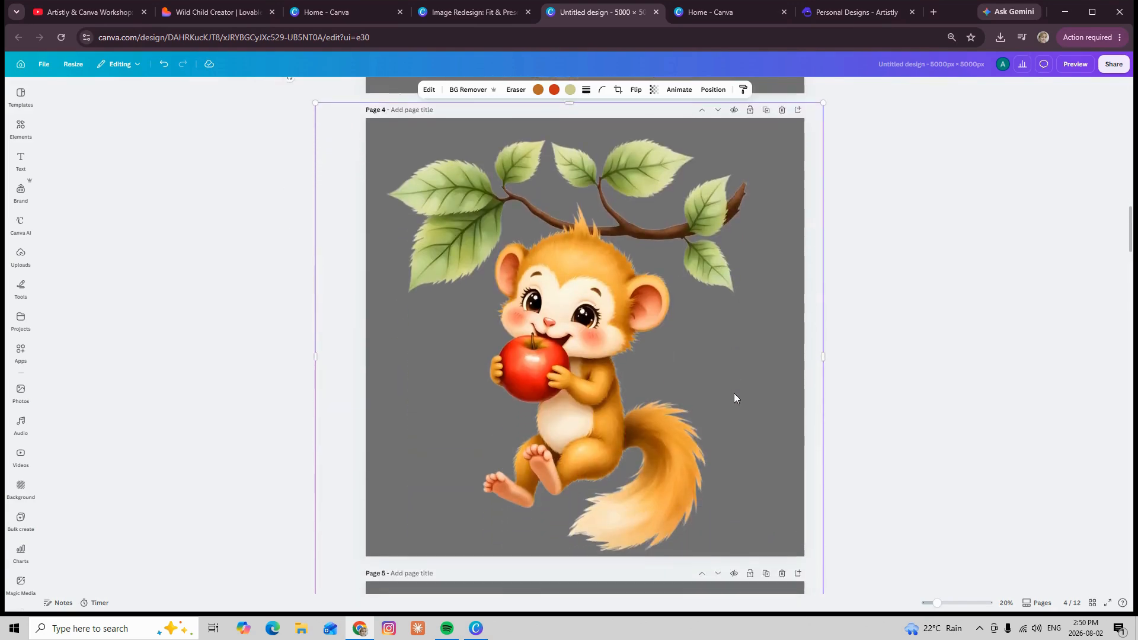
Review the artwork pages from the lunchbox animal to the graduation-cap monkey, checking how each image fits its page
{"action": "scroll", "coordinate": [734, 393], "scroll_direction": "down", "scroll_amount": 10}
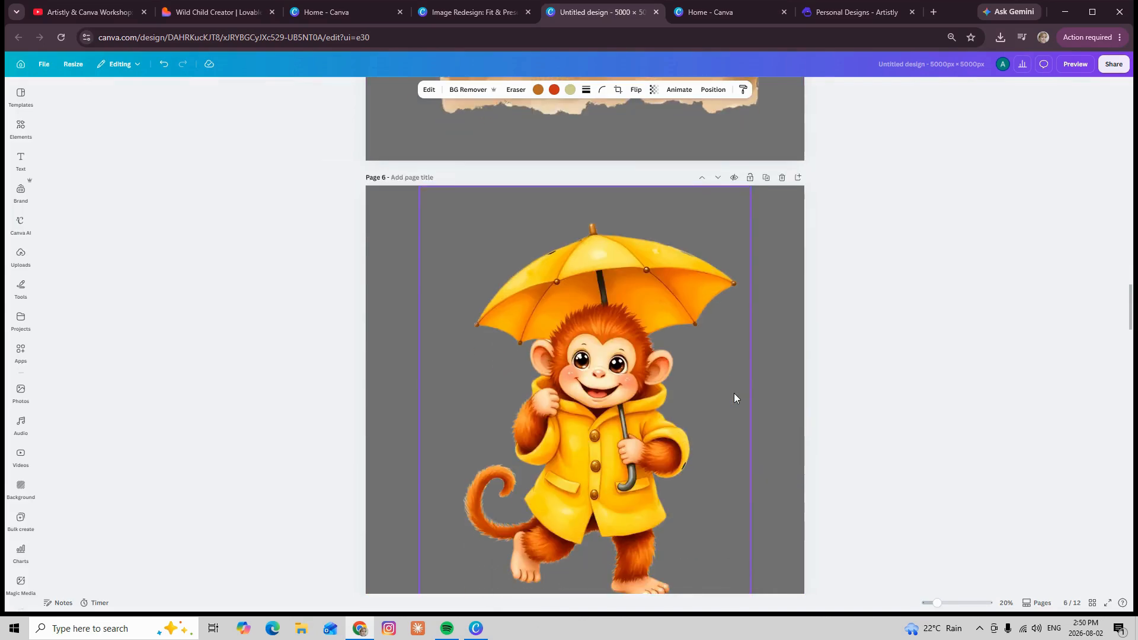
{"action": "scroll", "coordinate": [734, 393], "scroll_direction": "down", "scroll_amount": 8}
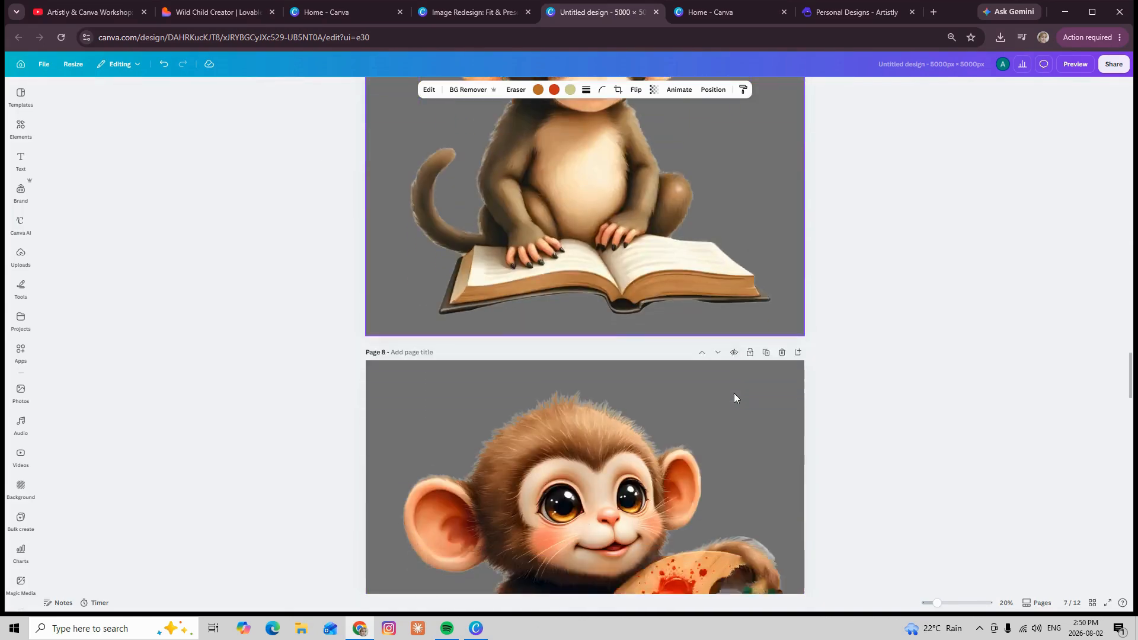
{"action": "scroll", "coordinate": [734, 393], "scroll_direction": "down", "scroll_amount": 4}
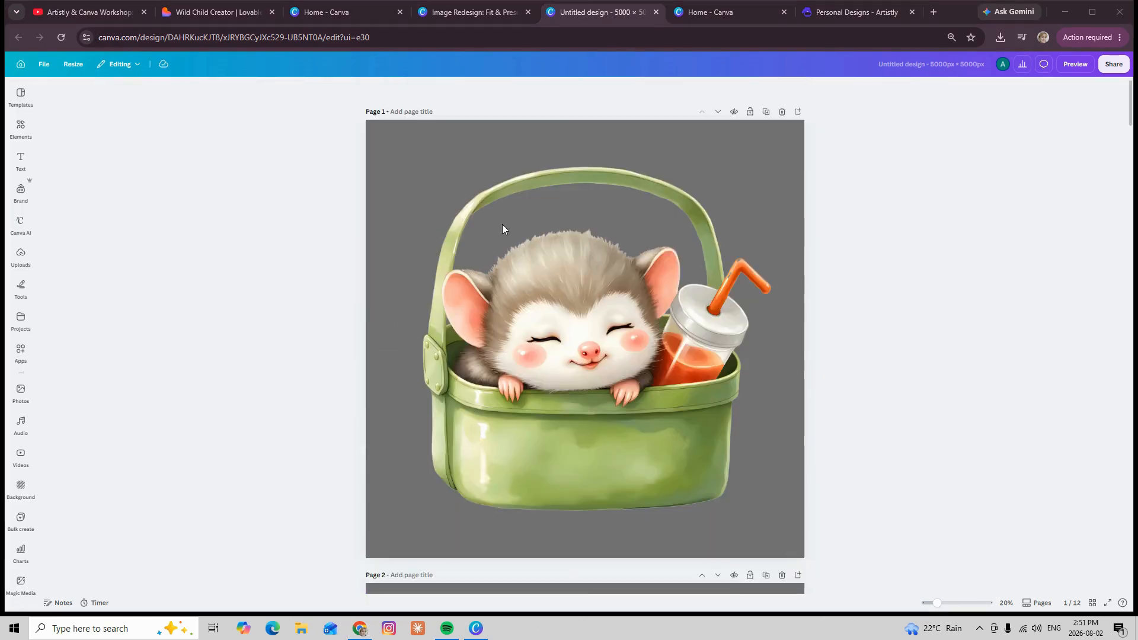
{"action": "scroll", "coordinate": [501, 224], "scroll_direction": "down", "scroll_amount": 8}
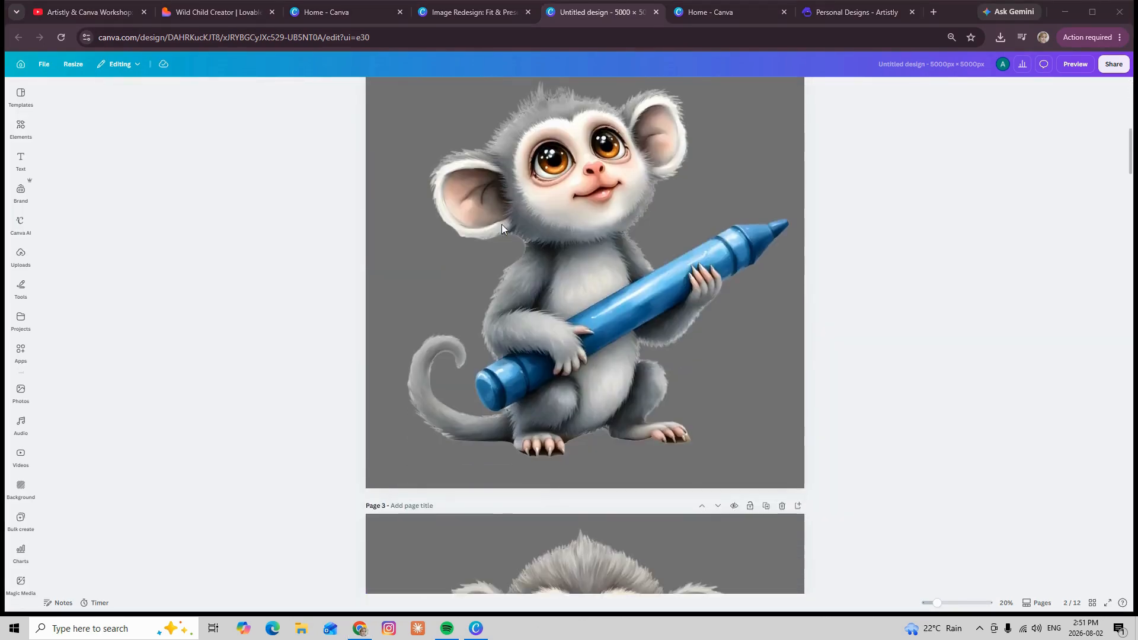
{"action": "scroll", "coordinate": [502, 228], "scroll_direction": "down", "scroll_amount": 10}
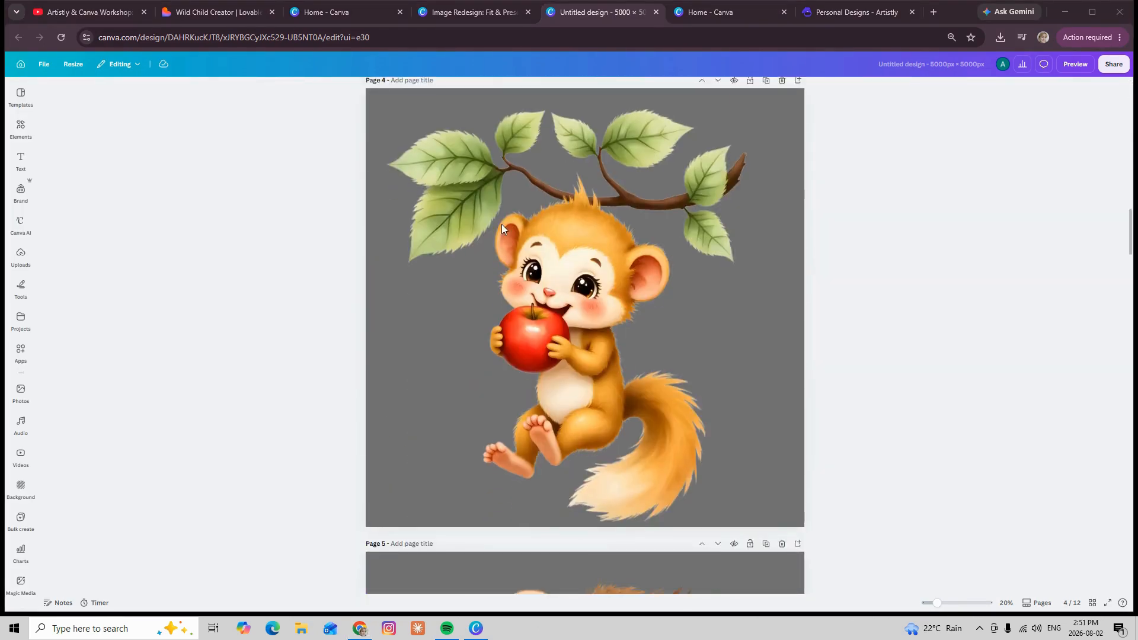
{"action": "scroll", "coordinate": [502, 228], "scroll_direction": "down", "scroll_amount": 6}
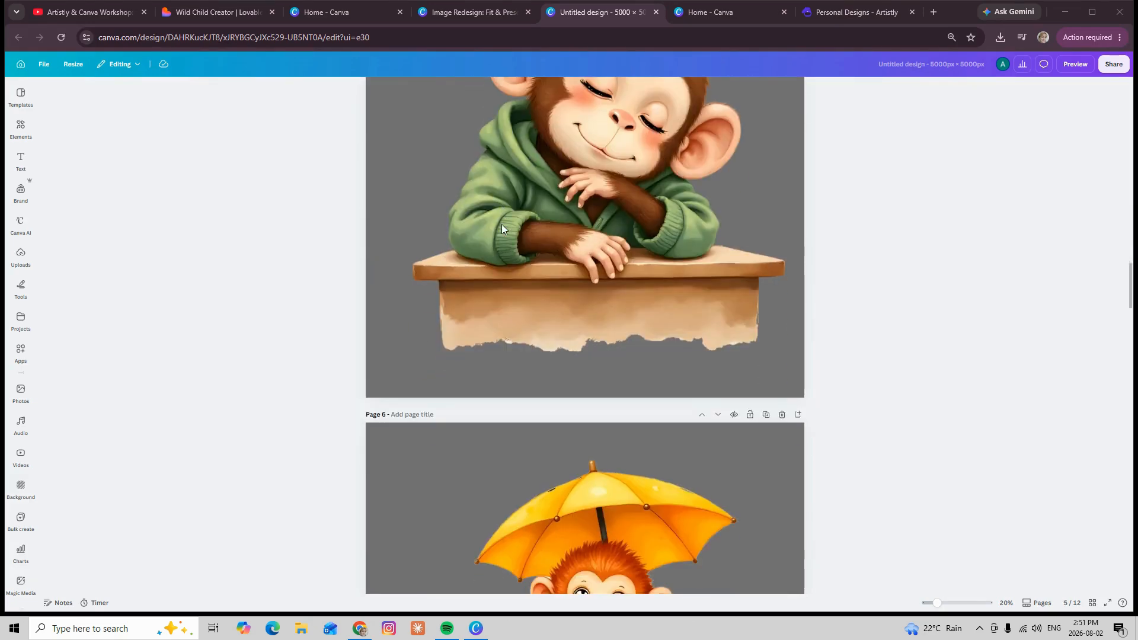
{"action": "scroll", "coordinate": [501, 229], "scroll_direction": "down", "scroll_amount": 4}
{"action": "scroll", "coordinate": [502, 224], "scroll_direction": "down", "scroll_amount": 10}
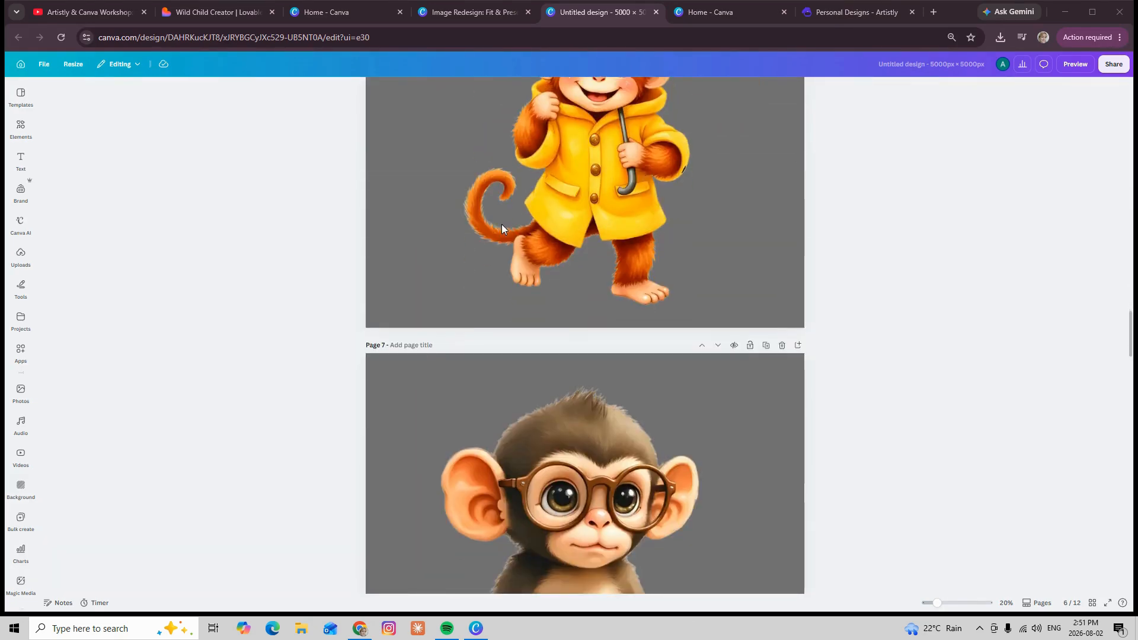
{"action": "scroll", "coordinate": [501, 227], "scroll_direction": "down", "scroll_amount": 10}
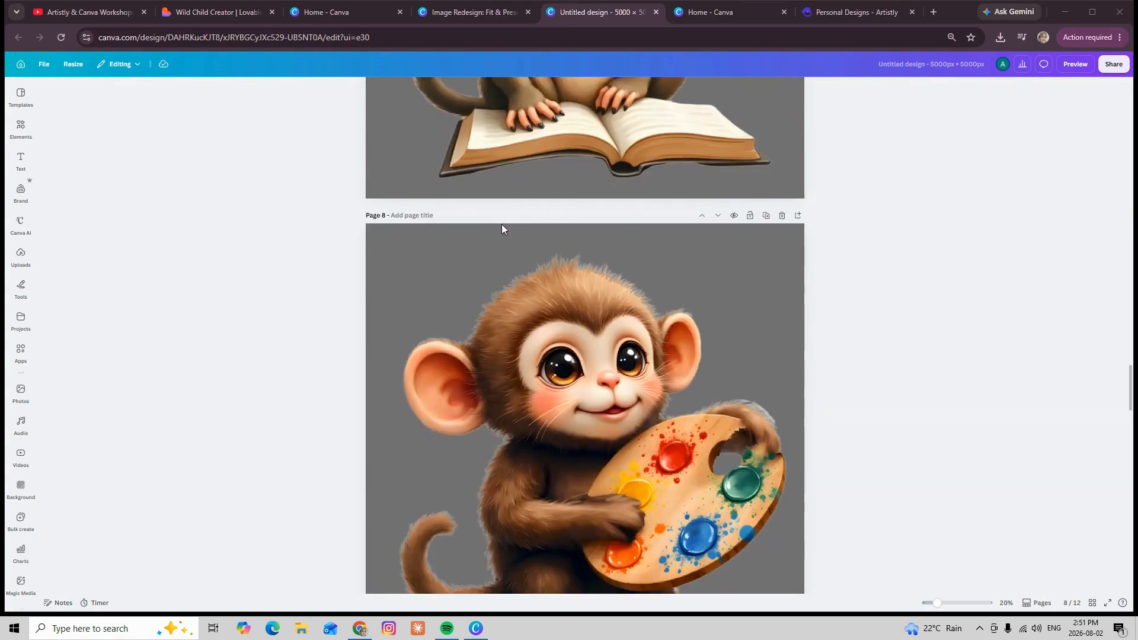
{"action": "scroll", "coordinate": [502, 229], "scroll_direction": "up", "scroll_amount": 12}
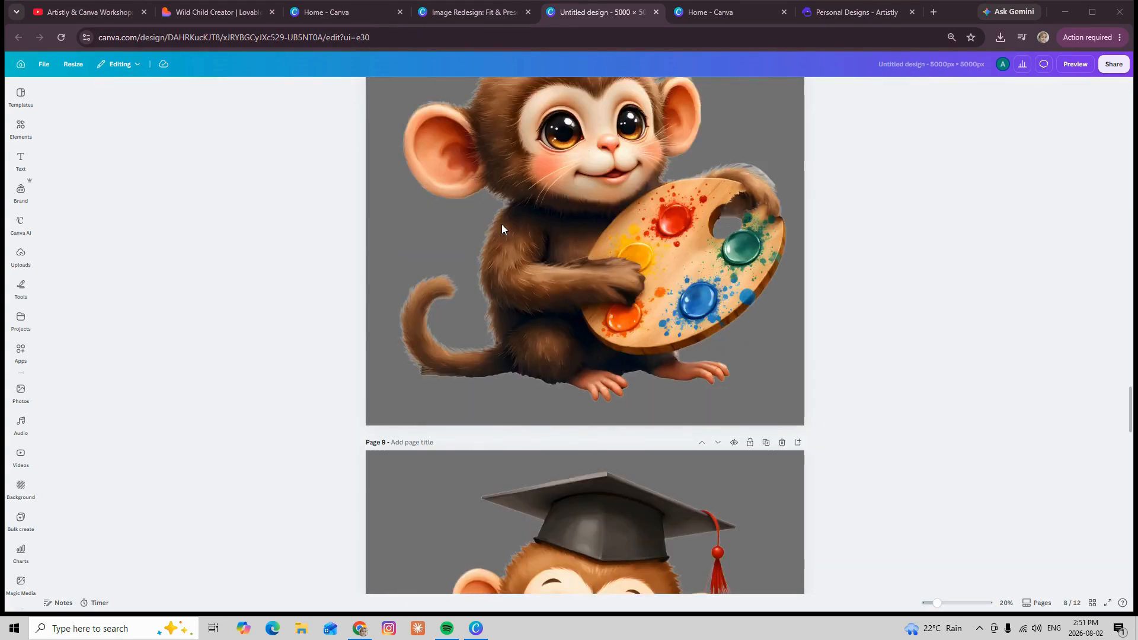
{"action": "scroll", "coordinate": [502, 229], "scroll_direction": "up", "scroll_amount": 13}
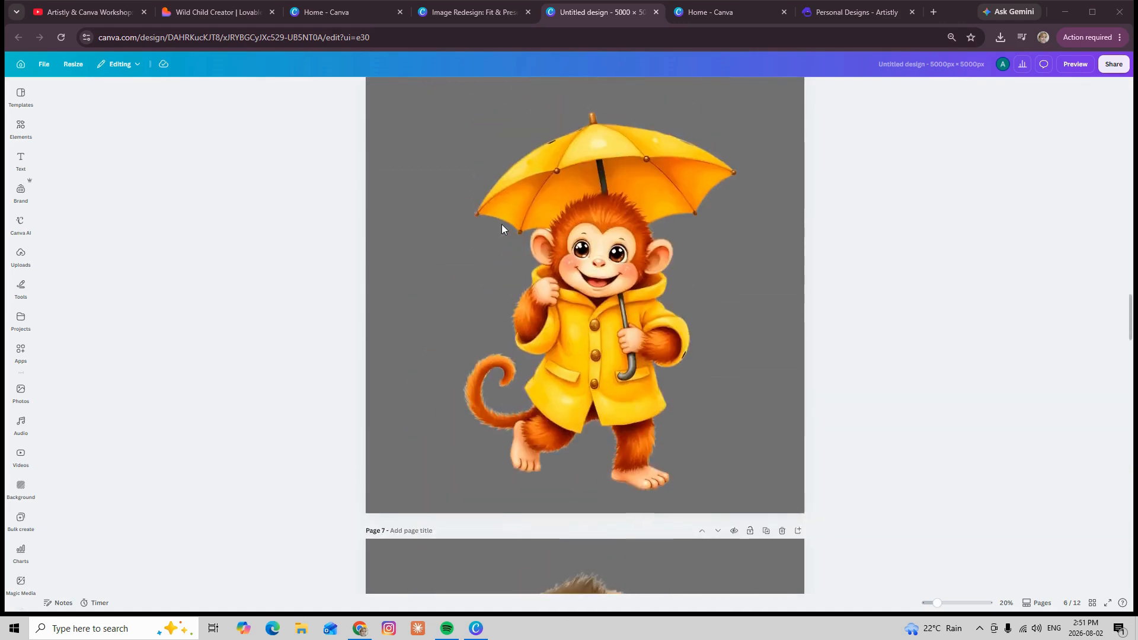
{"action": "scroll", "coordinate": [502, 229], "scroll_direction": "up", "scroll_amount": 18}
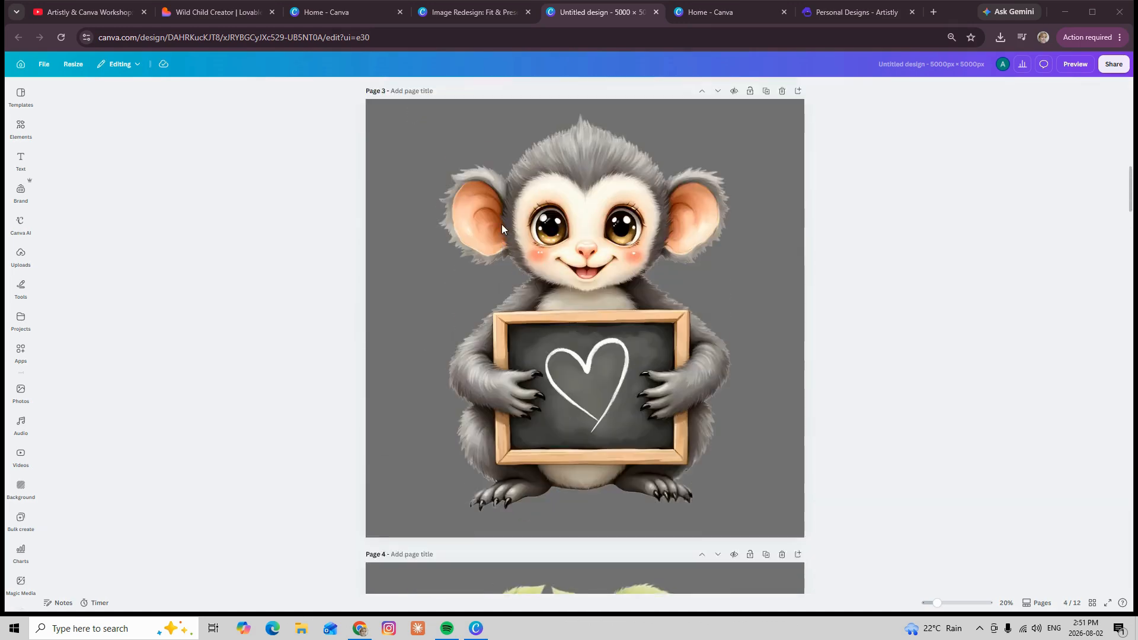
{"action": "scroll", "coordinate": [502, 224], "scroll_direction": "up", "scroll_amount": 4}
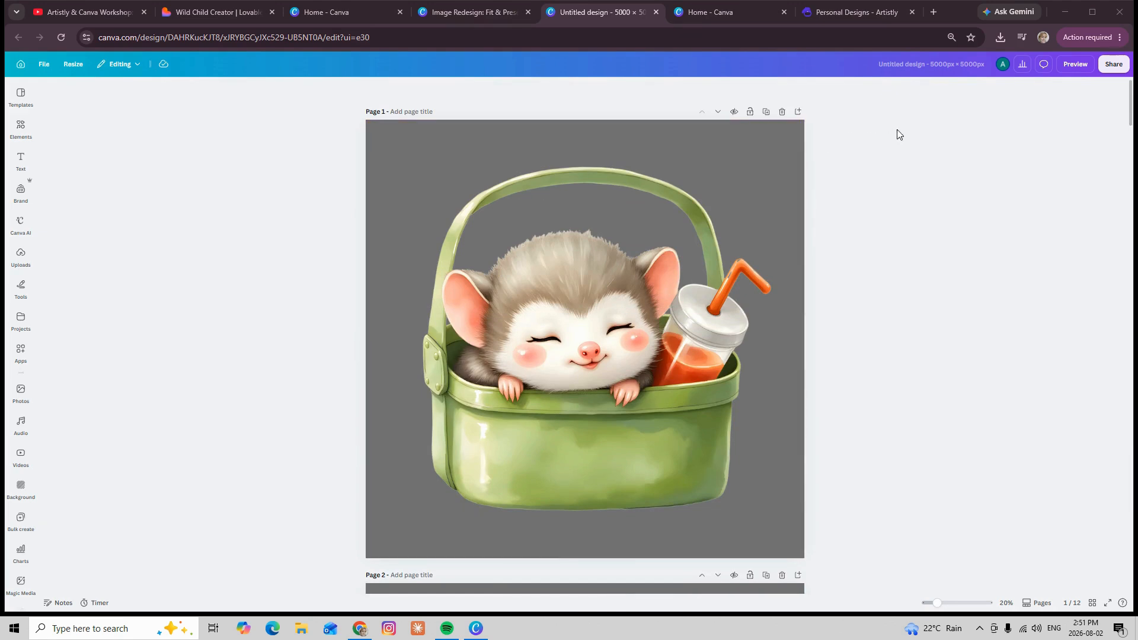
Download all pages of the design as PNG files with a transparent background
{"action": "left_click", "coordinate": [1115, 66]}
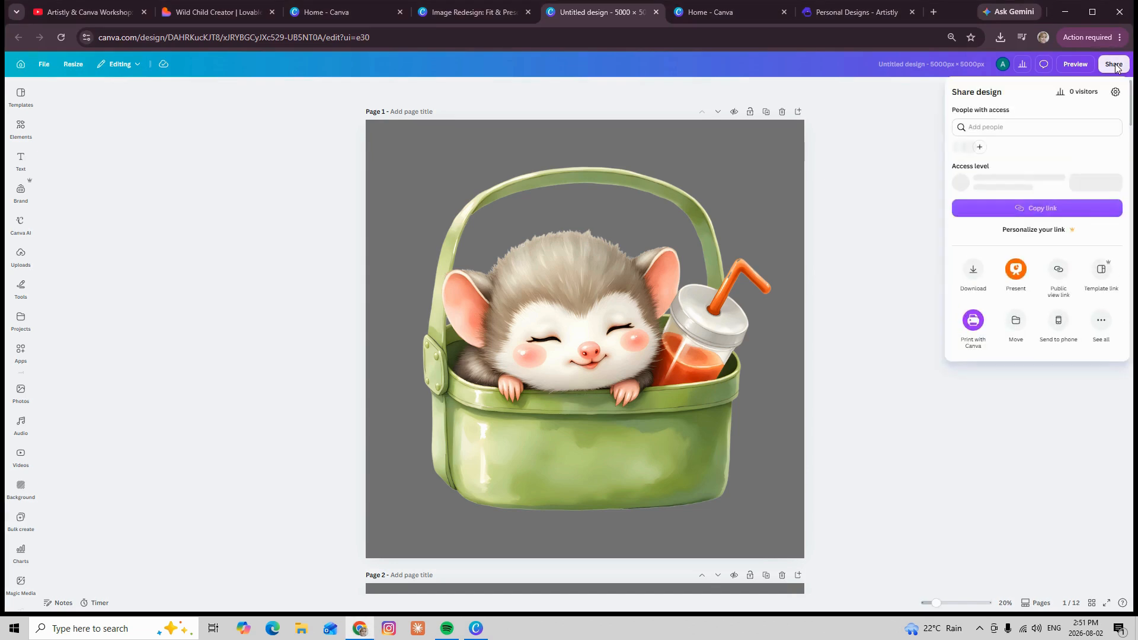
{"action": "left_click", "coordinate": [975, 274]}
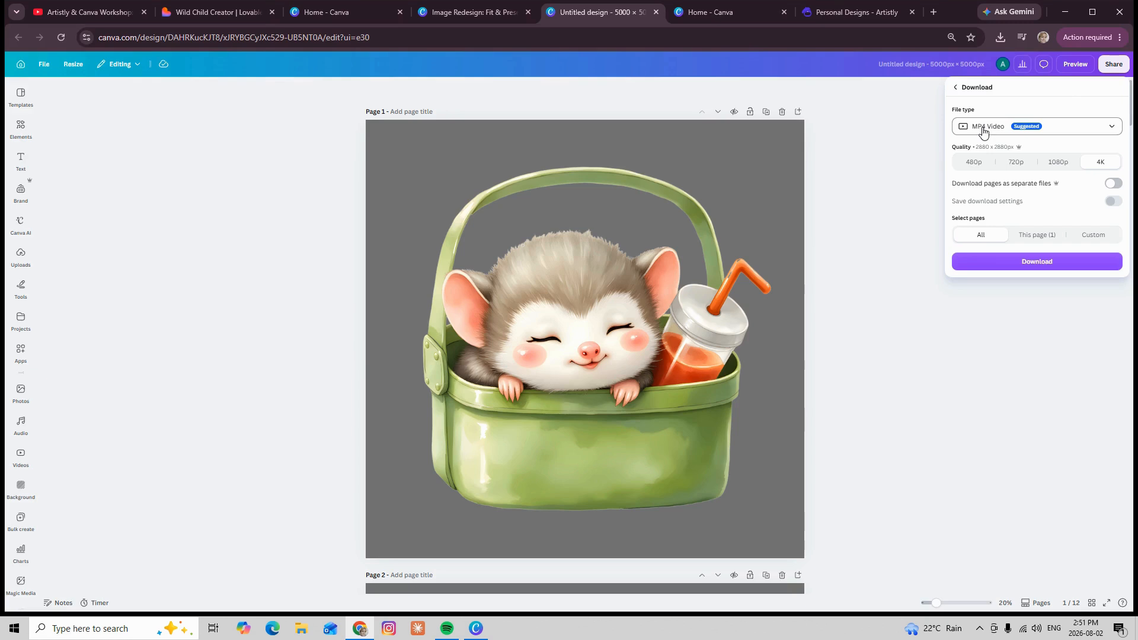
{"action": "left_click", "coordinate": [1061, 131]}
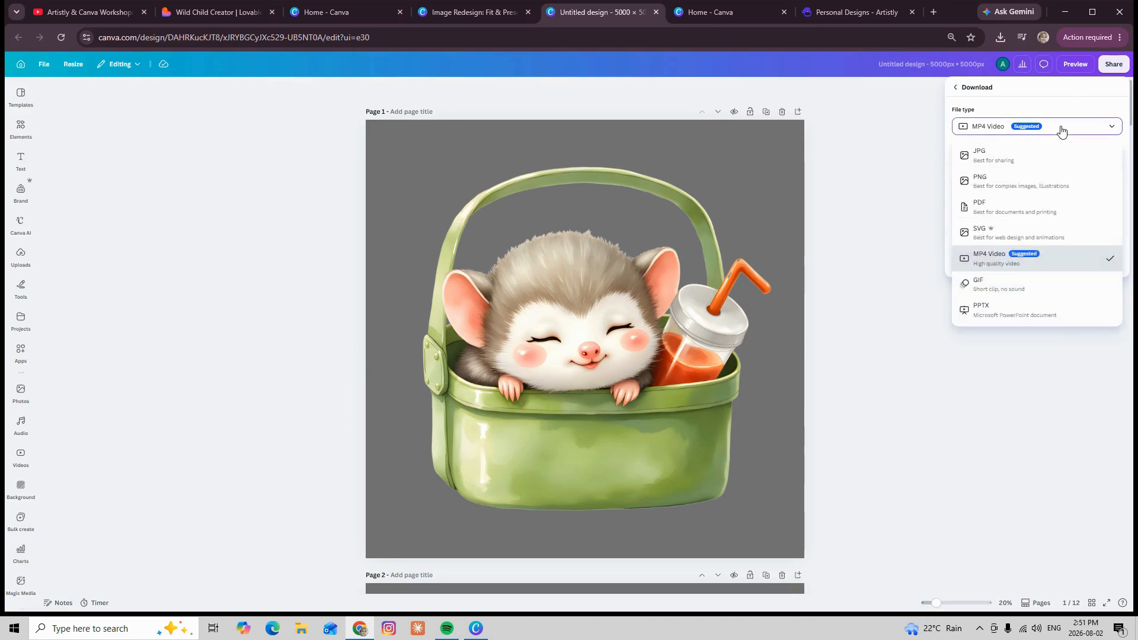
{"action": "left_click", "coordinate": [995, 191]}
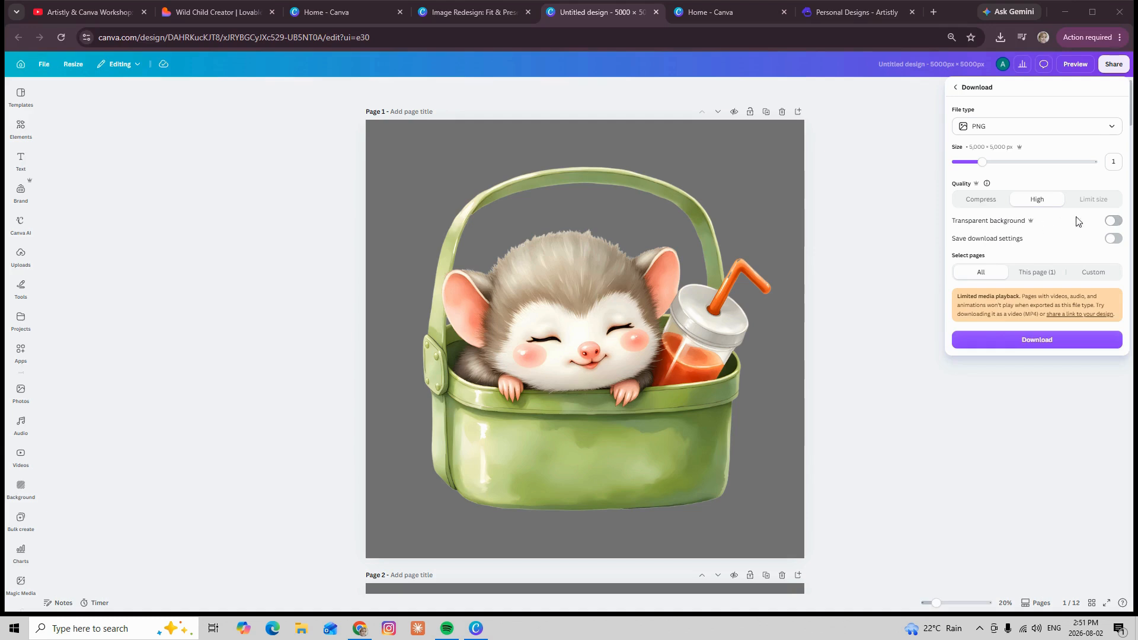
{"action": "left_click", "coordinate": [1113, 220]}
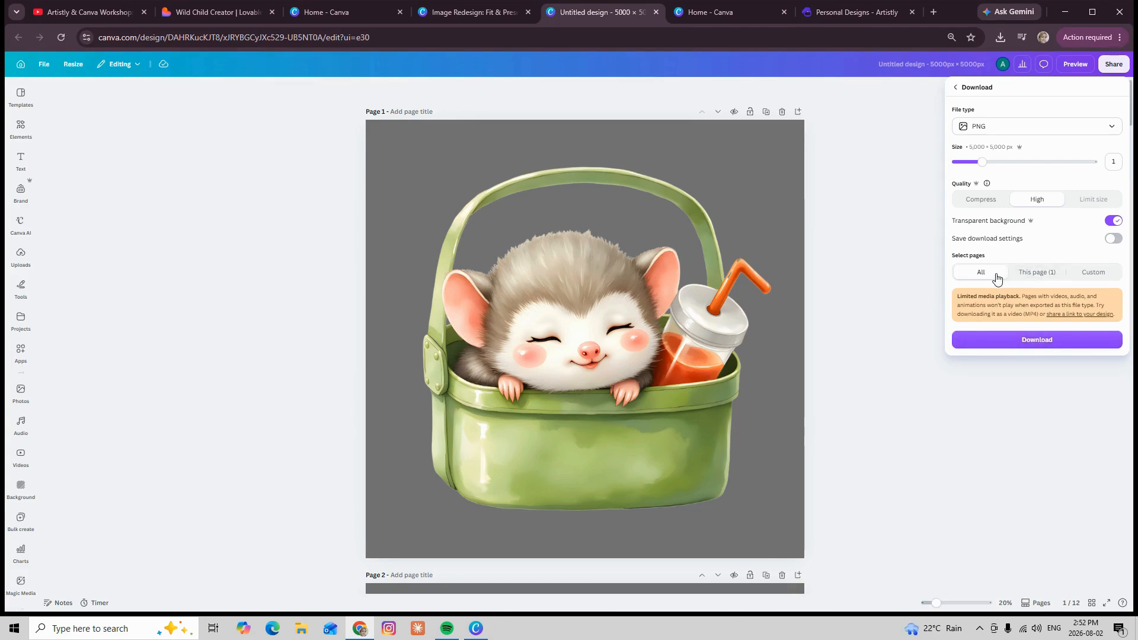
{"action": "left_click", "coordinate": [1040, 341]}
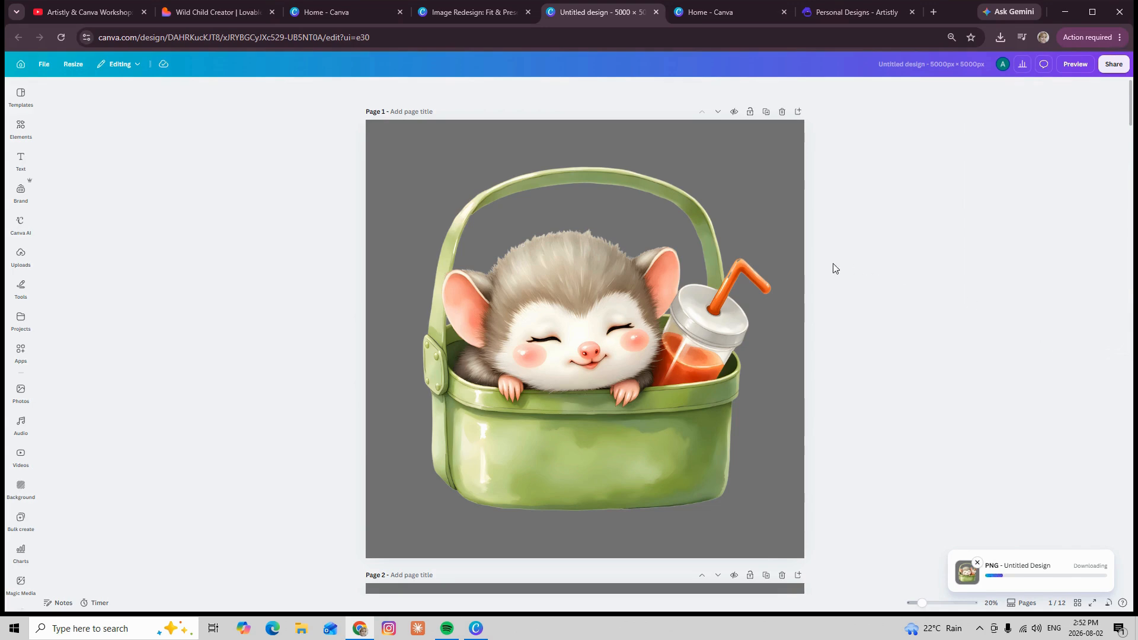
{"action": "scroll", "coordinate": [773, 316], "scroll_direction": "down", "scroll_amount": 3}
{"action": "scroll", "coordinate": [772, 312], "scroll_direction": "down", "scroll_amount": 15}
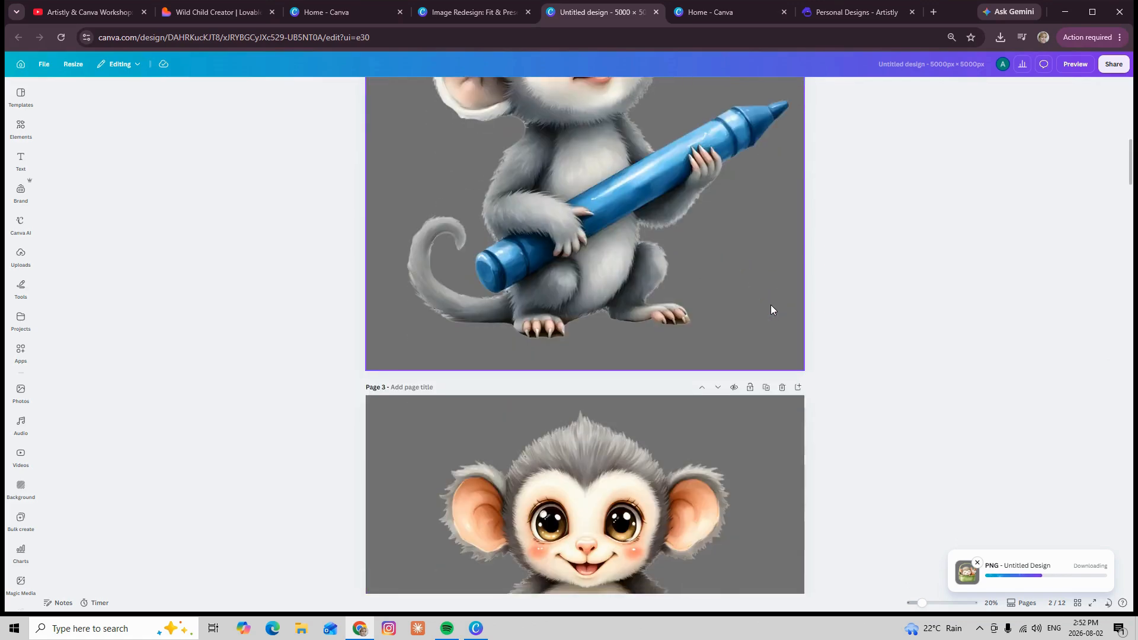
{"action": "scroll", "coordinate": [770, 301], "scroll_direction": "down", "scroll_amount": 12}
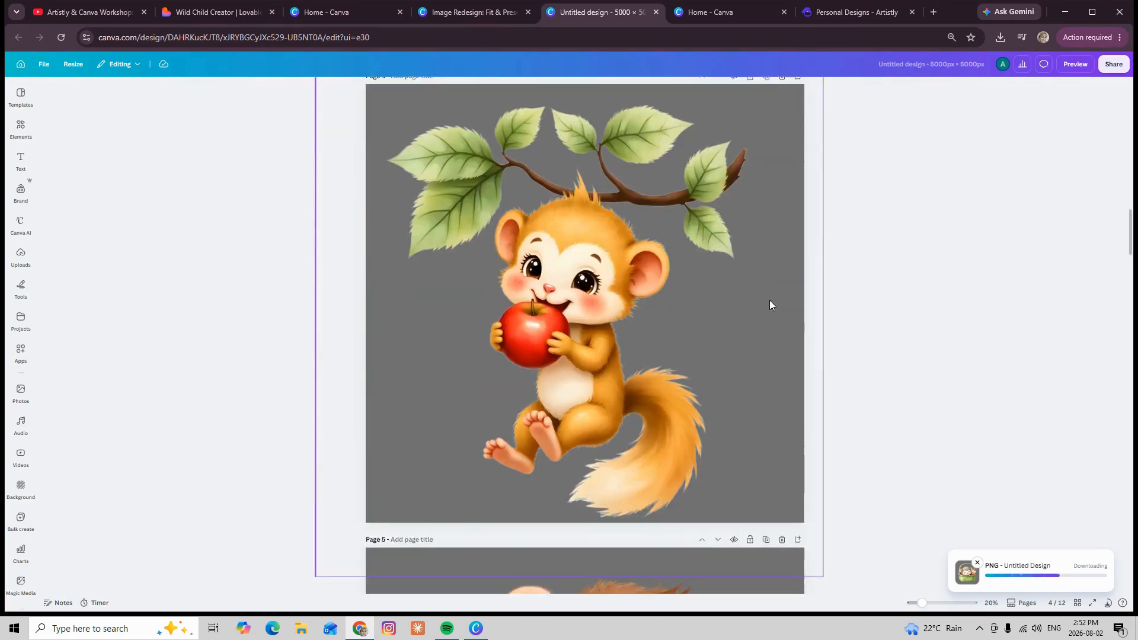
{"action": "scroll", "coordinate": [769, 299], "scroll_direction": "down", "scroll_amount": 12}
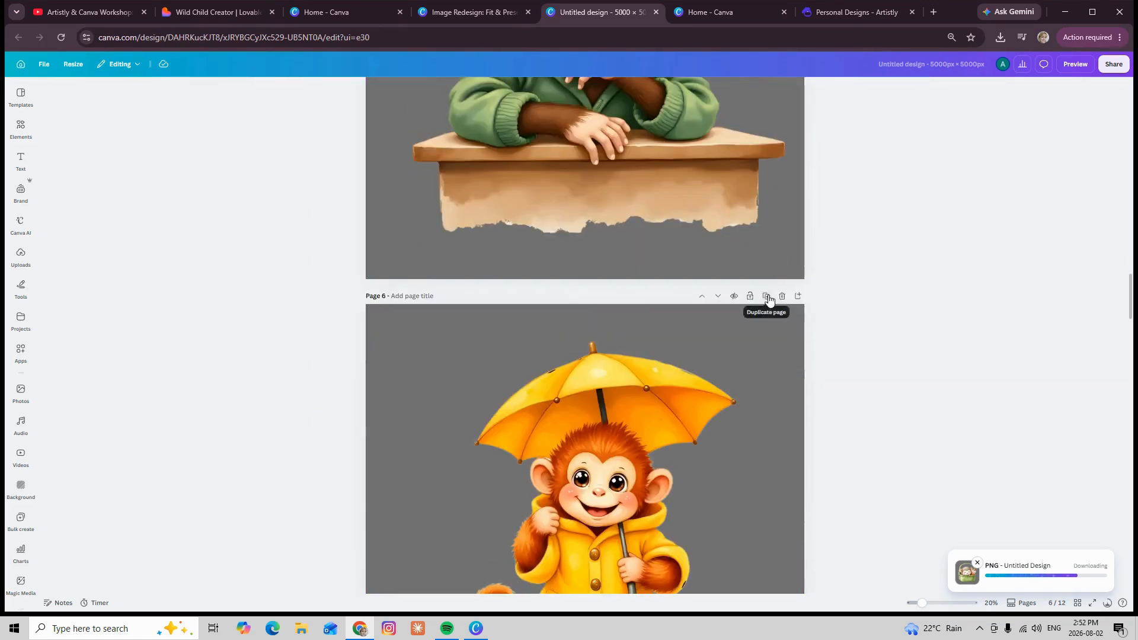
{"action": "scroll", "coordinate": [768, 293], "scroll_direction": "down", "scroll_amount": 6}
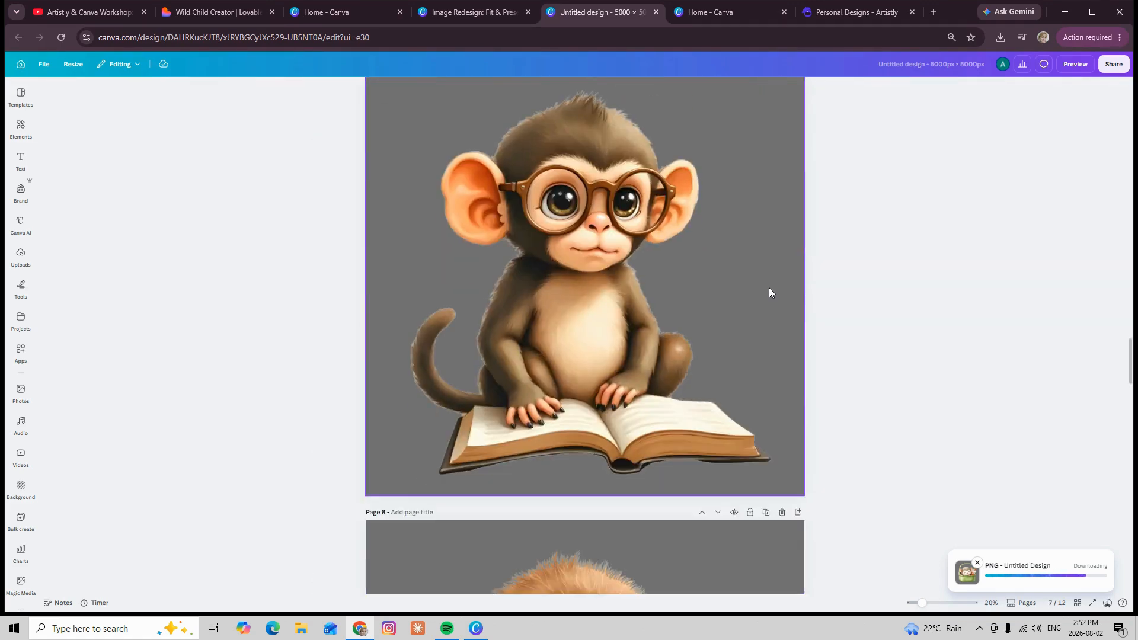
Review artwork pages 7 to 11 and compare the glasses-wearing monkey on page 7 with the one on page 10
{"action": "scroll", "coordinate": [769, 287], "scroll_direction": "down", "scroll_amount": 6}
{"action": "scroll", "coordinate": [769, 287], "scroll_direction": "down", "scroll_amount": 12}
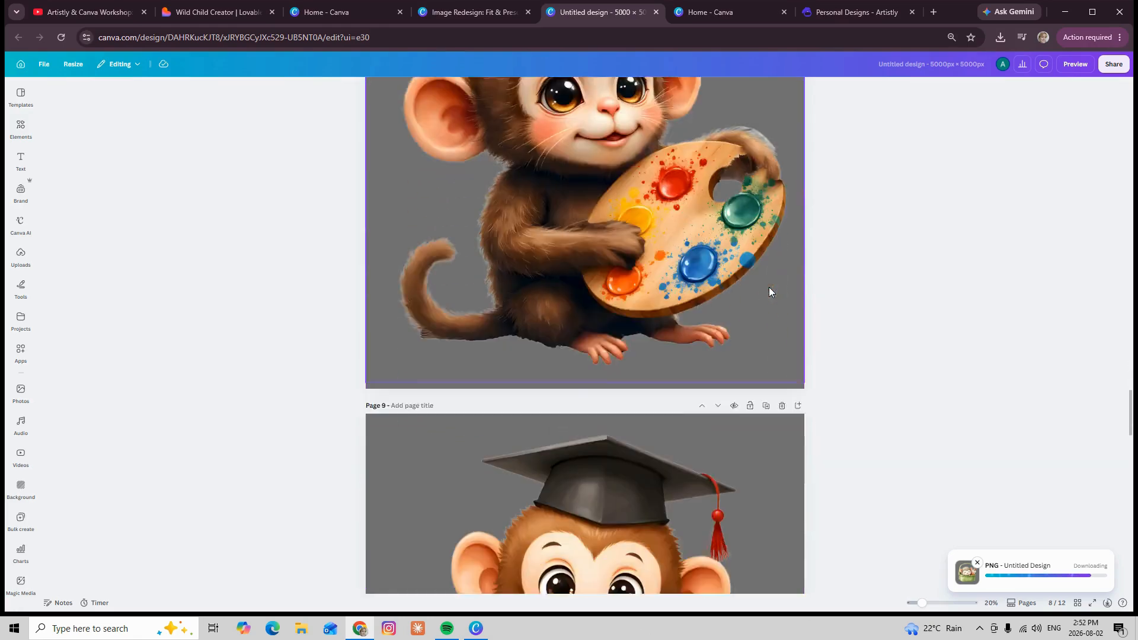
{"action": "scroll", "coordinate": [769, 284], "scroll_direction": "down", "scroll_amount": 5}
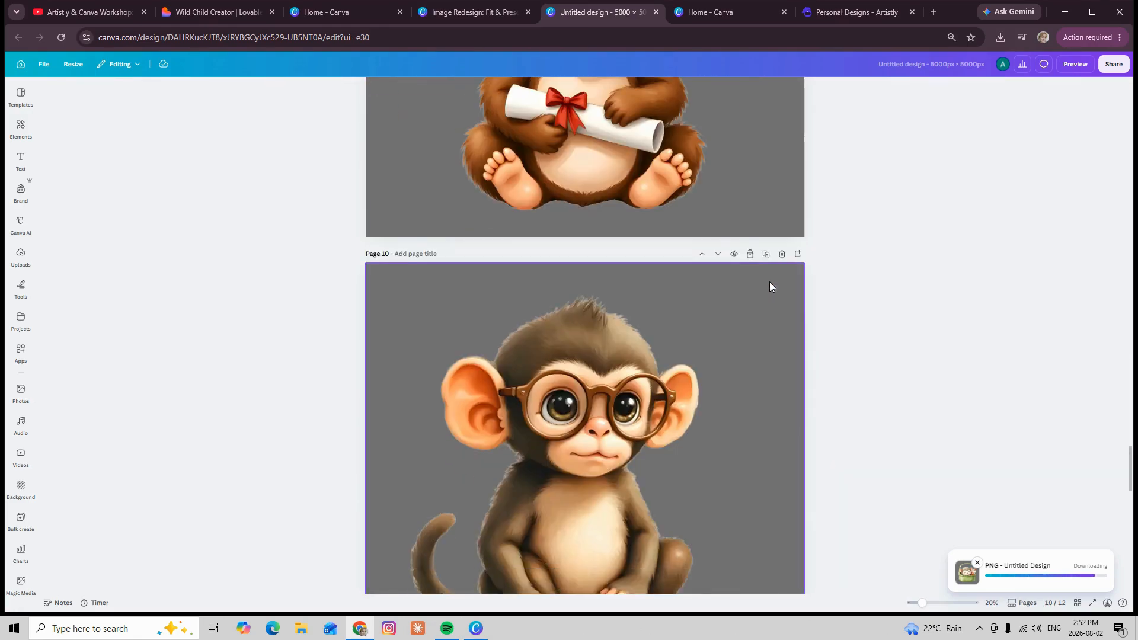
{"action": "scroll", "coordinate": [769, 282], "scroll_direction": "down", "scroll_amount": 6}
{"action": "scroll", "coordinate": [769, 287], "scroll_direction": "down", "scroll_amount": 3}
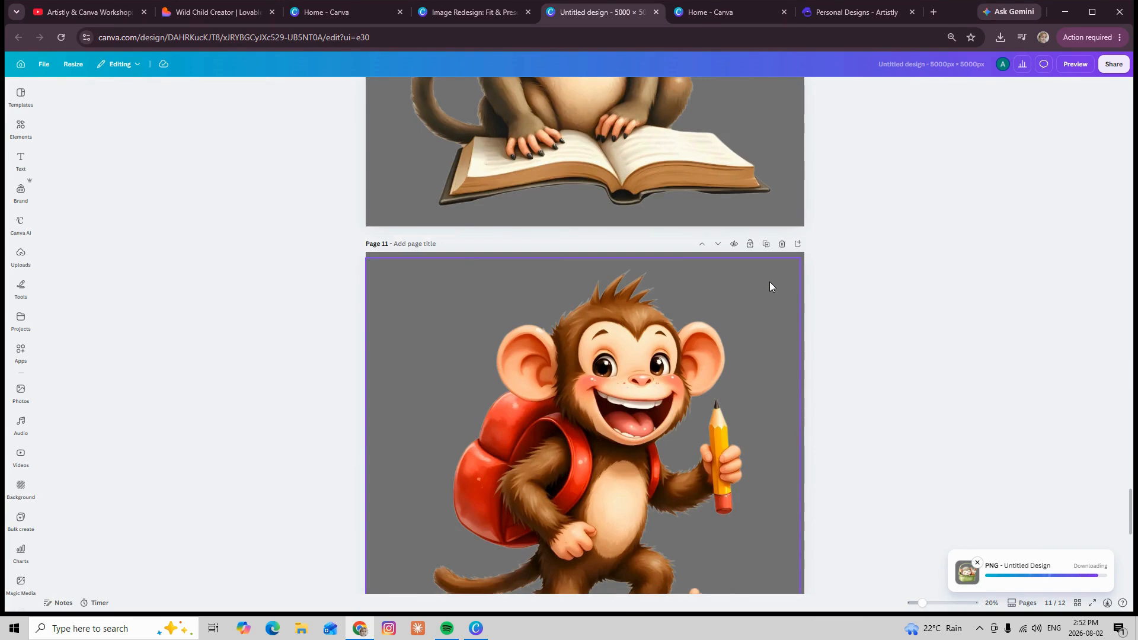
{"action": "scroll", "coordinate": [770, 287], "scroll_direction": "up", "scroll_amount": 4}
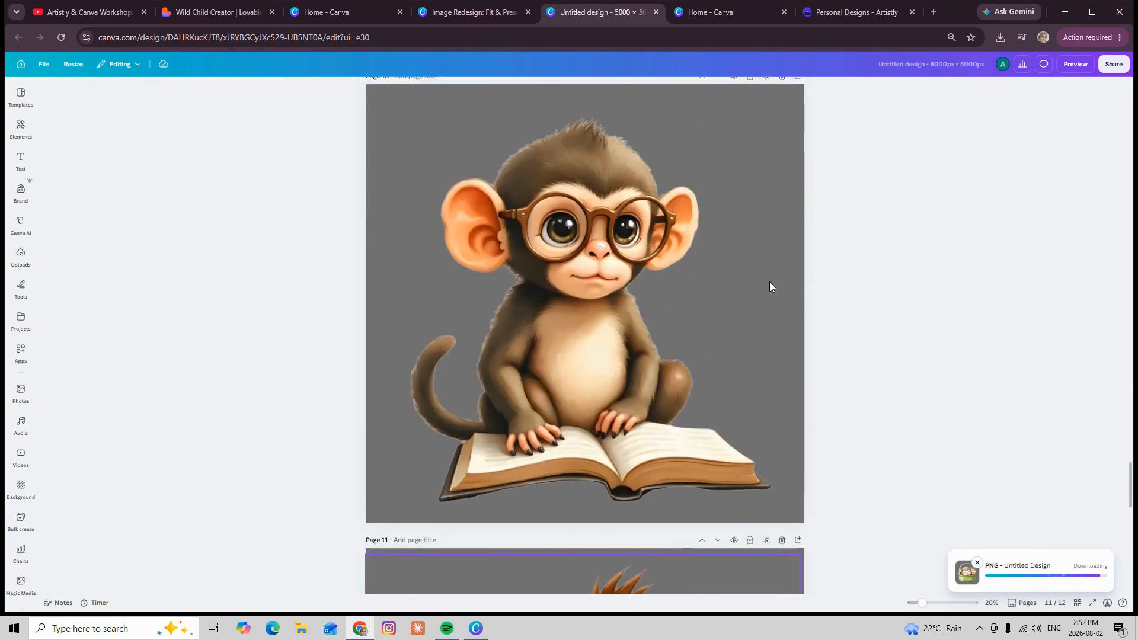
{"action": "scroll", "coordinate": [769, 286], "scroll_direction": "up", "scroll_amount": 7}
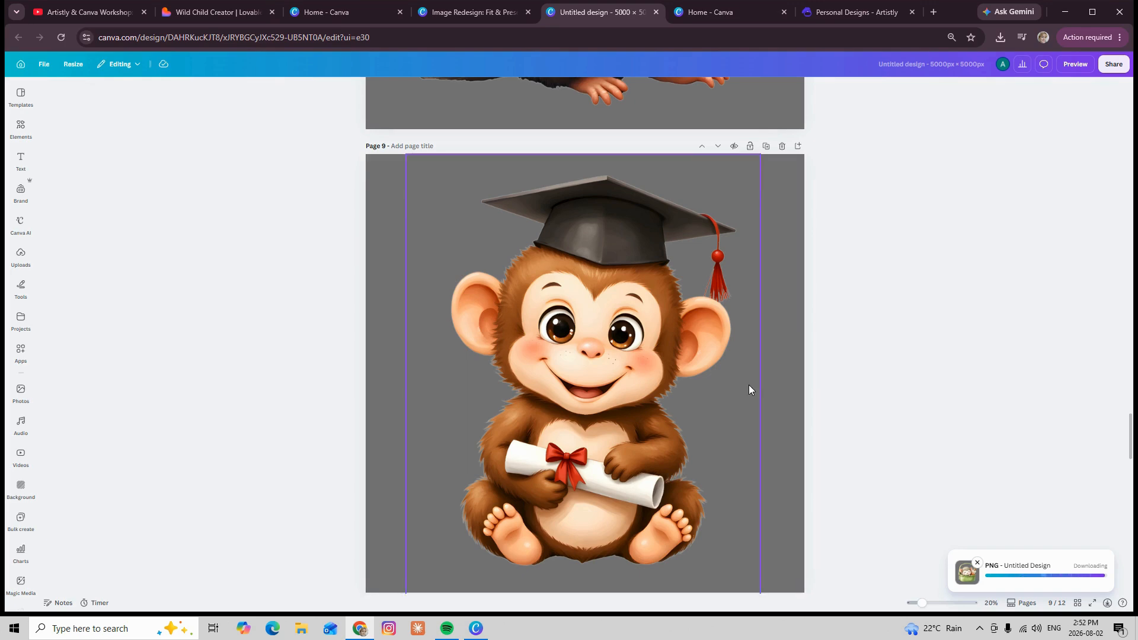
{"action": "scroll", "coordinate": [750, 384], "scroll_direction": "up", "scroll_amount": 12}
{"action": "scroll", "coordinate": [751, 378], "scroll_direction": "up", "scroll_amount": 8}
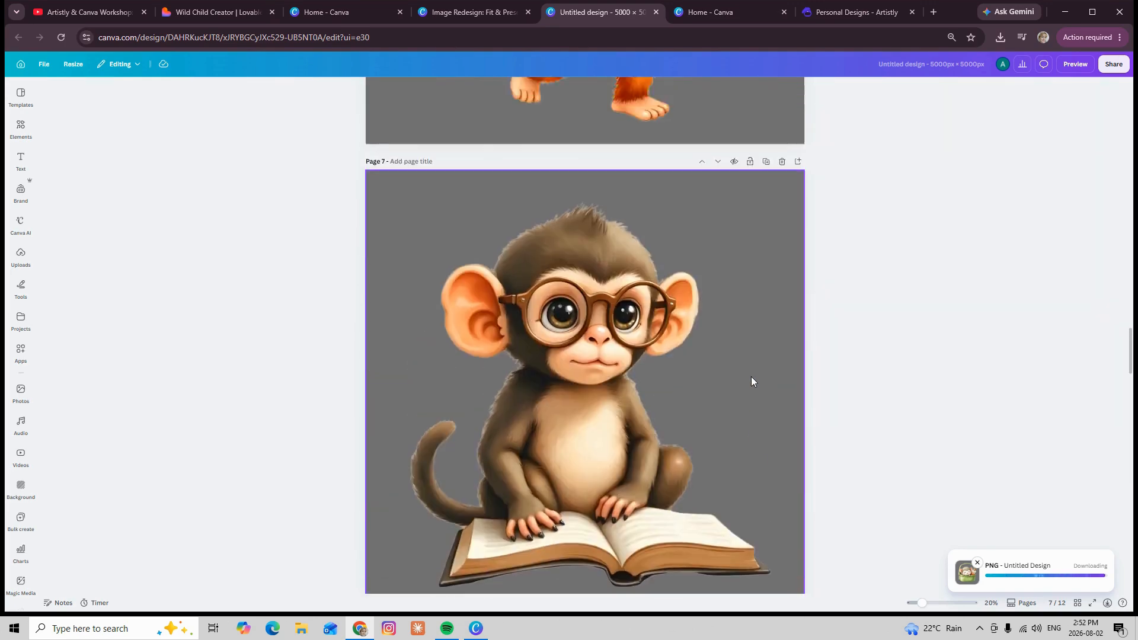
{"action": "scroll", "coordinate": [753, 370], "scroll_direction": "down", "scroll_amount": 6}
{"action": "scroll", "coordinate": [753, 374], "scroll_direction": "down", "scroll_amount": 10}
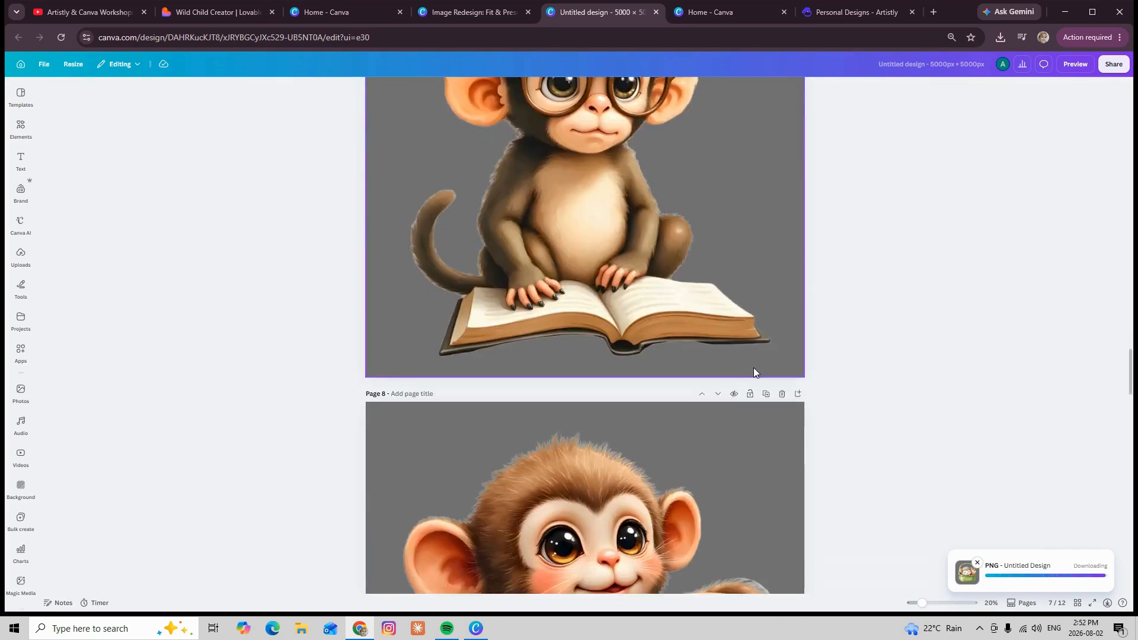
{"action": "scroll", "coordinate": [754, 371], "scroll_direction": "down", "scroll_amount": 5}
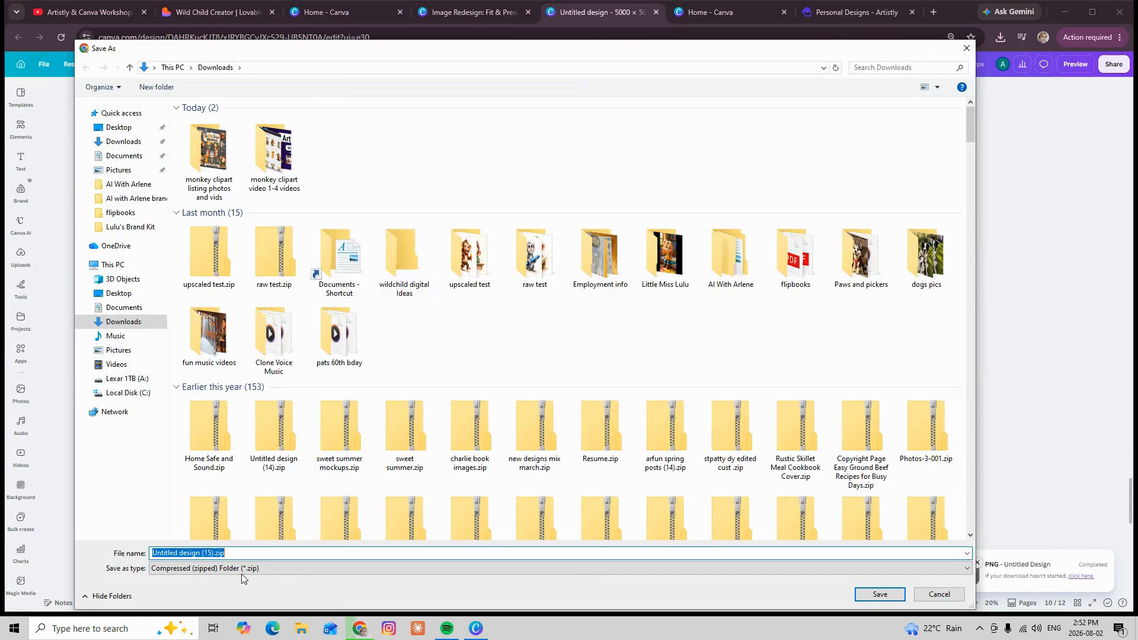
Save the zip archive of PNG artwork in the Downloads folder under the name "monkey customer"
{"action": "left_click_drag", "start_coordinate": [214, 554], "coordinate": [128, 542]}
{"action": "type", "text": "mi"}
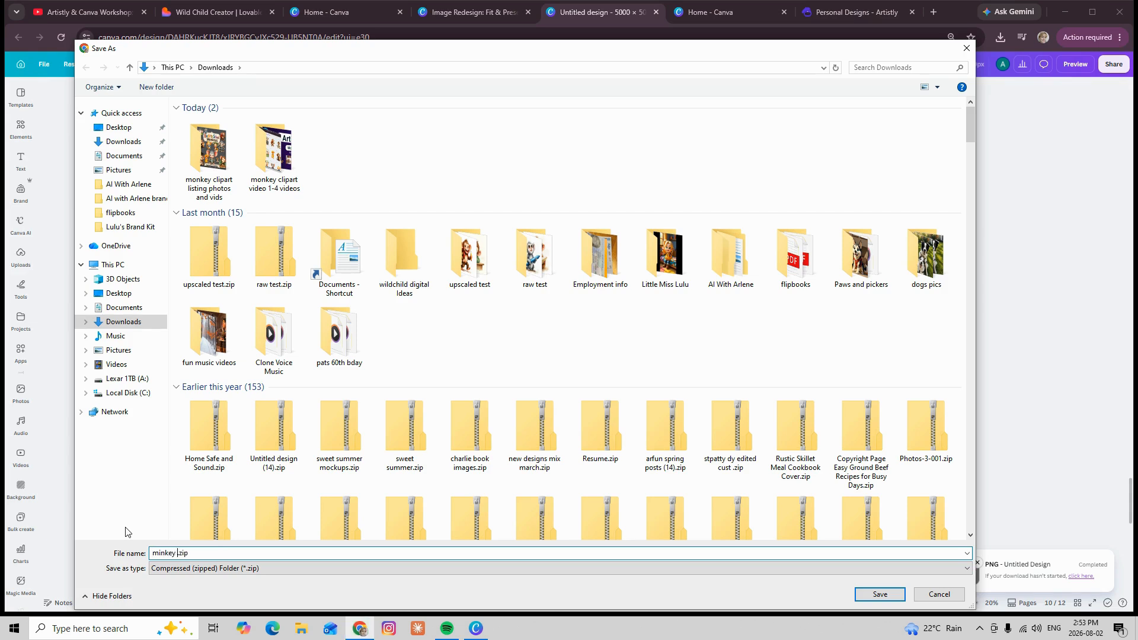
{"action": "type", "text": "nkey cus"}
{"action": "type", "text": "tomer"}
{"action": "type", "text": "o"}
{"action": "left_click", "coordinate": [888, 596]}
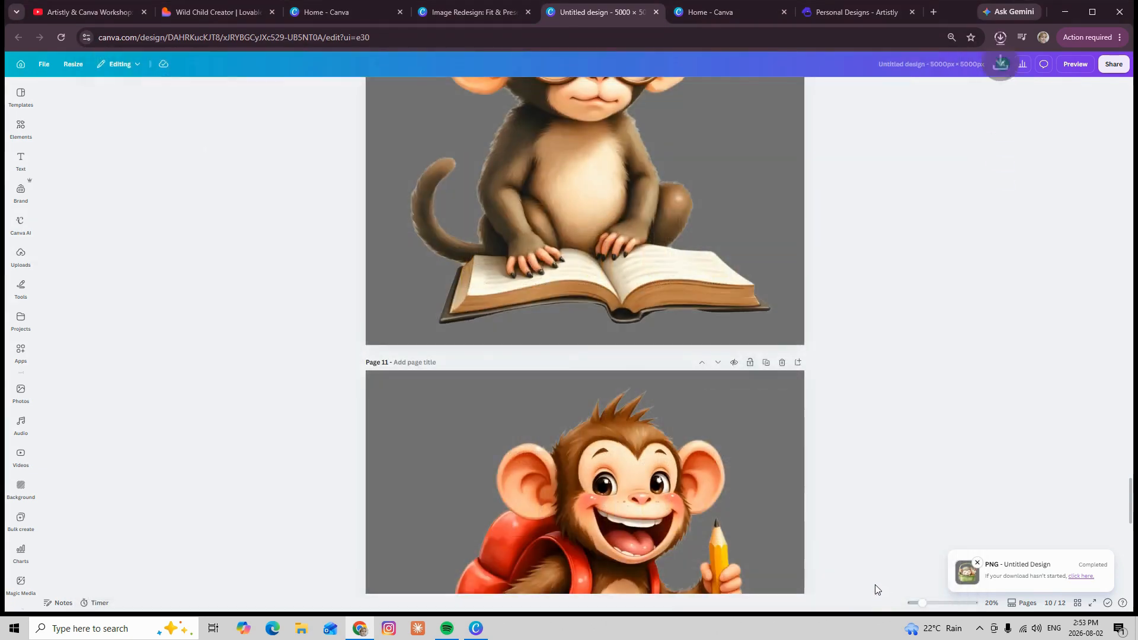
Add a blank page 12 after the last artwork page and apply the Wild Child thank-you brand template to it
{"action": "scroll", "coordinate": [905, 514], "scroll_direction": "up", "scroll_amount": 7}
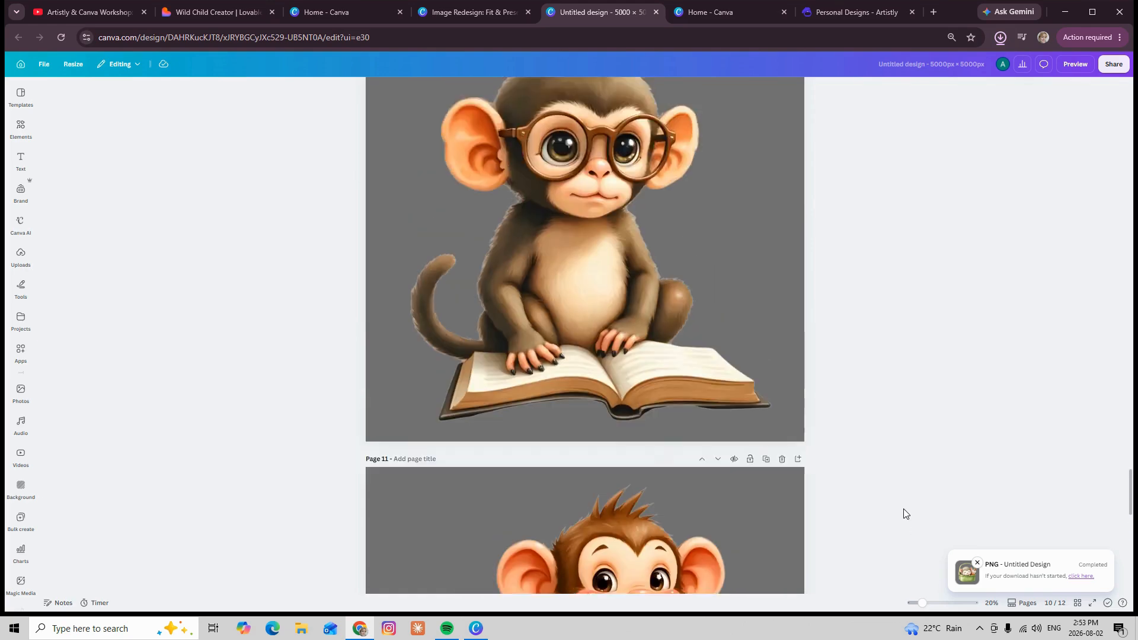
{"action": "scroll", "coordinate": [905, 514], "scroll_direction": "down", "scroll_amount": 15}
{"action": "scroll", "coordinate": [906, 513], "scroll_direction": "down", "scroll_amount": 4}
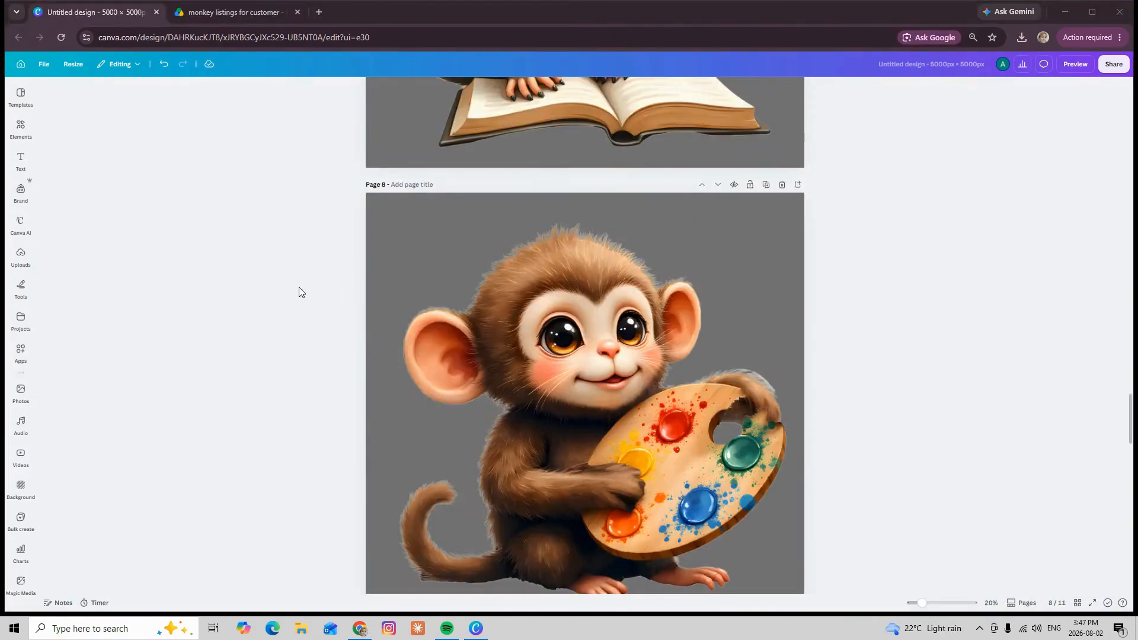
{"action": "scroll", "coordinate": [300, 291], "scroll_direction": "down", "scroll_amount": 10}
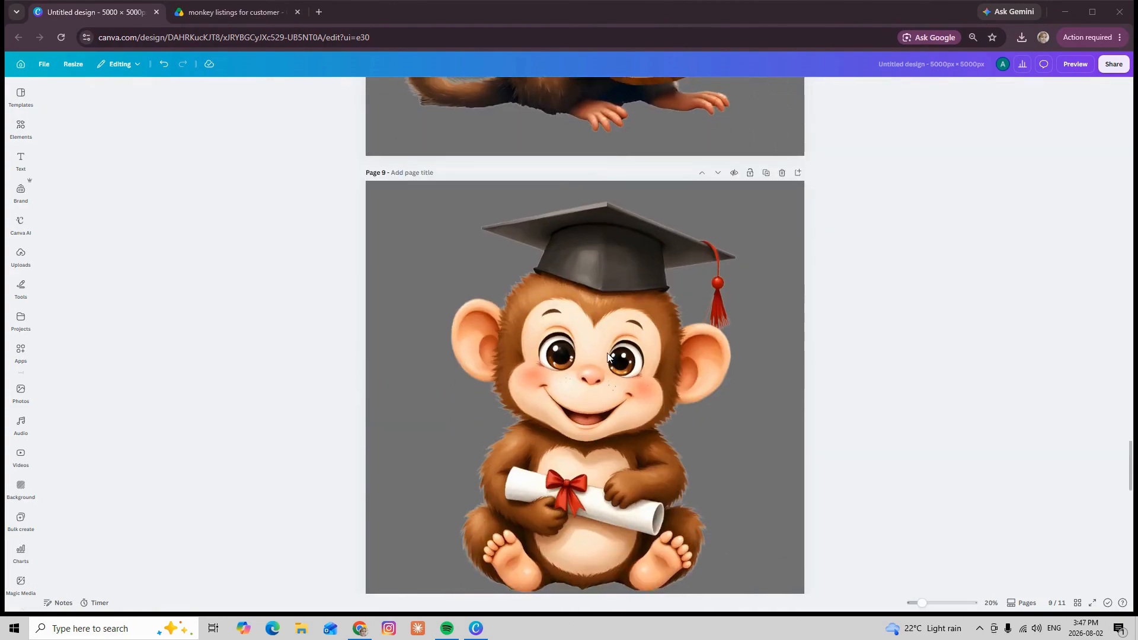
{"action": "scroll", "coordinate": [652, 359], "scroll_direction": "down", "scroll_amount": 18}
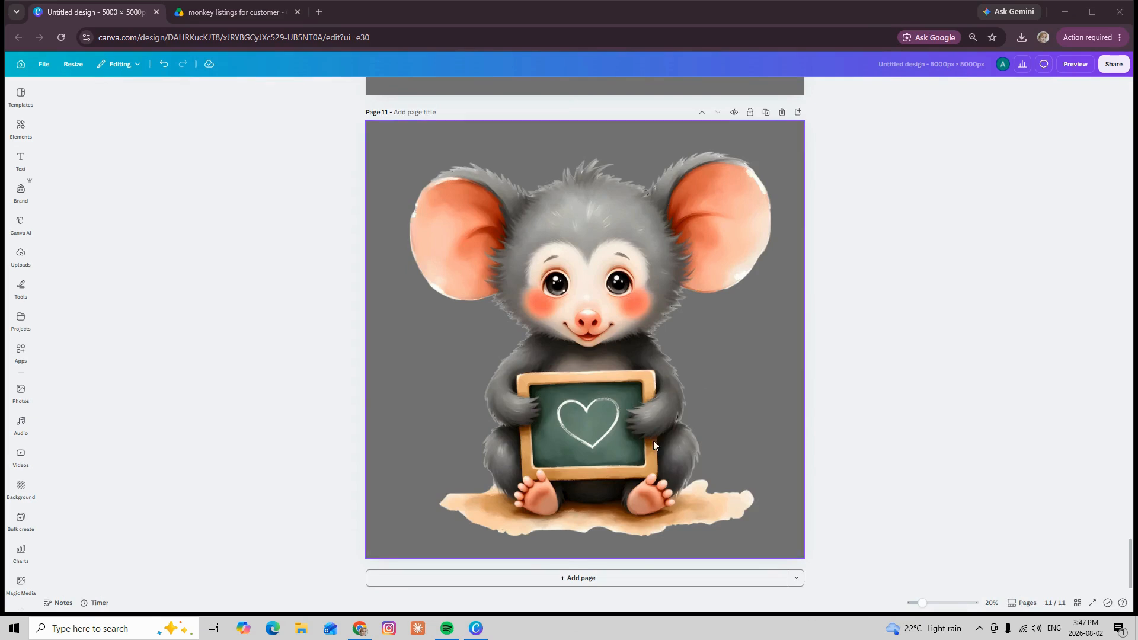
{"action": "left_click", "coordinate": [581, 580]}
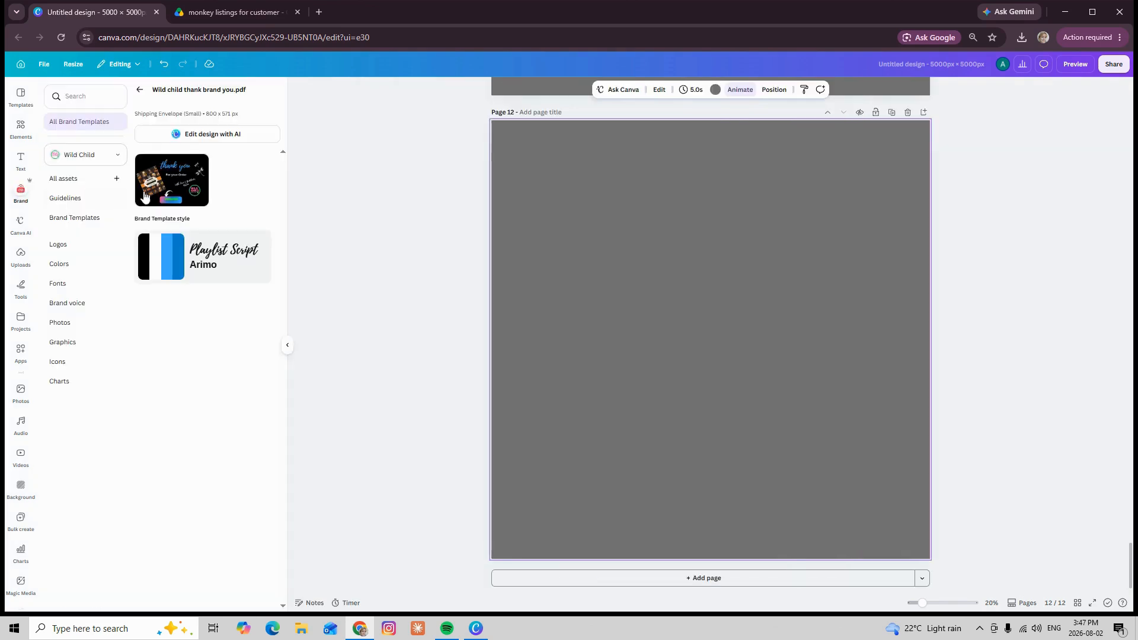
{"action": "left_click", "coordinate": [163, 192]}
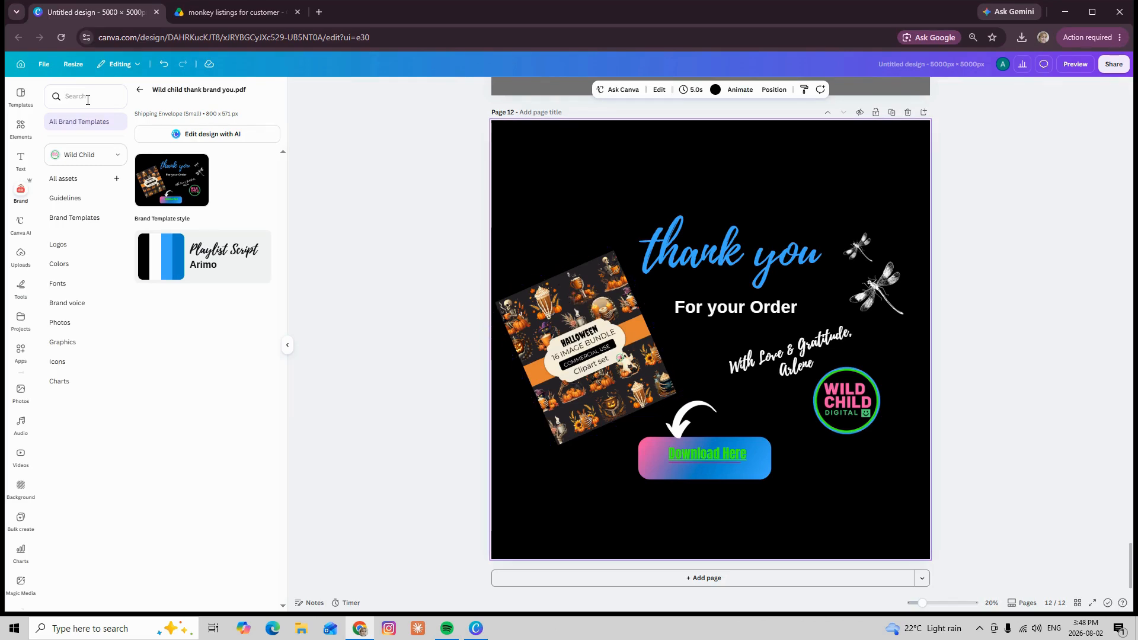
Replace the tilted Halloween picture with the uploaded Back to School Monkeys cover, then enlarge it and shift it upward
{"action": "left_click", "coordinate": [22, 256]}
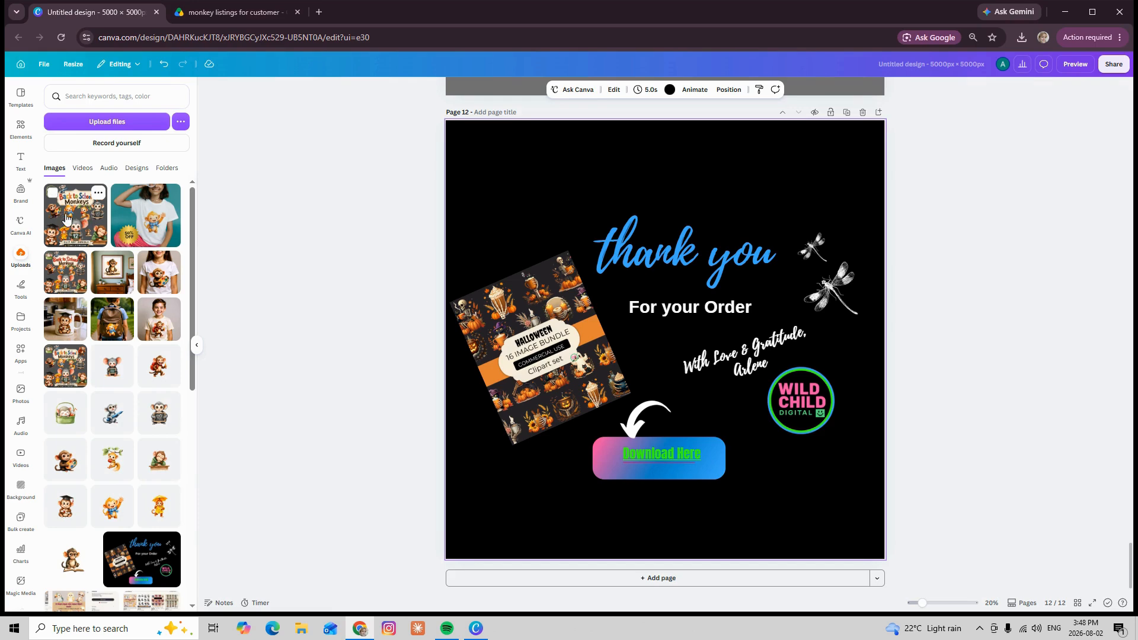
{"action": "left_click_drag", "start_coordinate": [73, 218], "coordinate": [507, 332]}
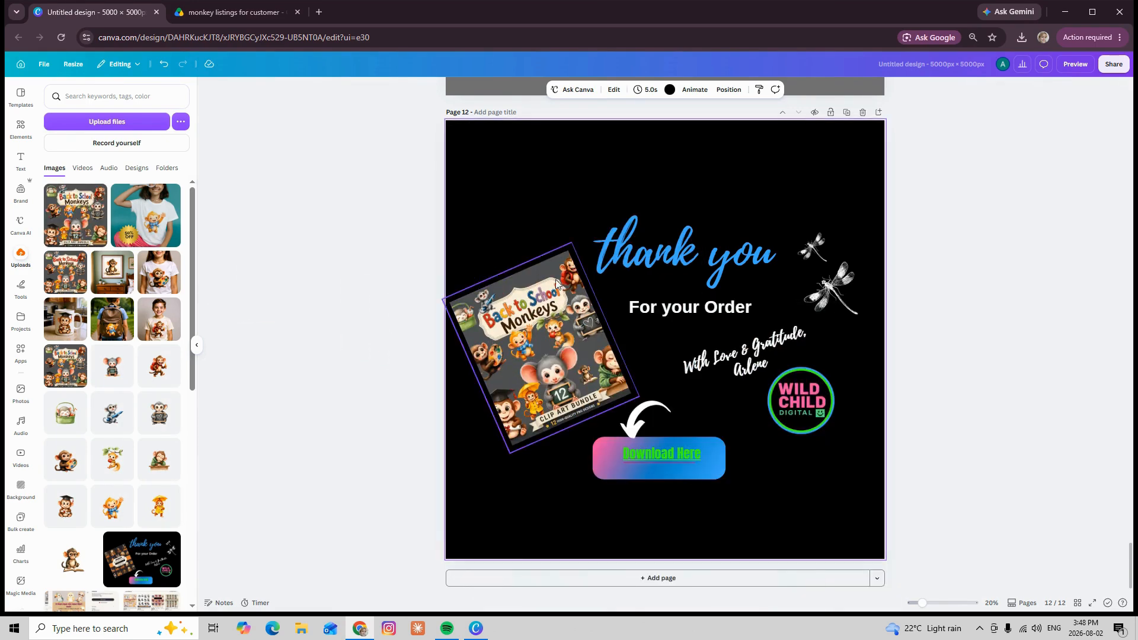
{"action": "left_click_drag", "start_coordinate": [573, 243], "coordinate": [622, 207]}
{"action": "left_click_drag", "start_coordinate": [528, 336], "coordinate": [526, 265]}
Move the "thank you" and "For your Order" texts up and to the right, and position the cover image inside the page edge
{"action": "left_click_drag", "start_coordinate": [716, 265], "coordinate": [772, 208]}
{"action": "left_click_drag", "start_coordinate": [721, 307], "coordinate": [755, 252]}
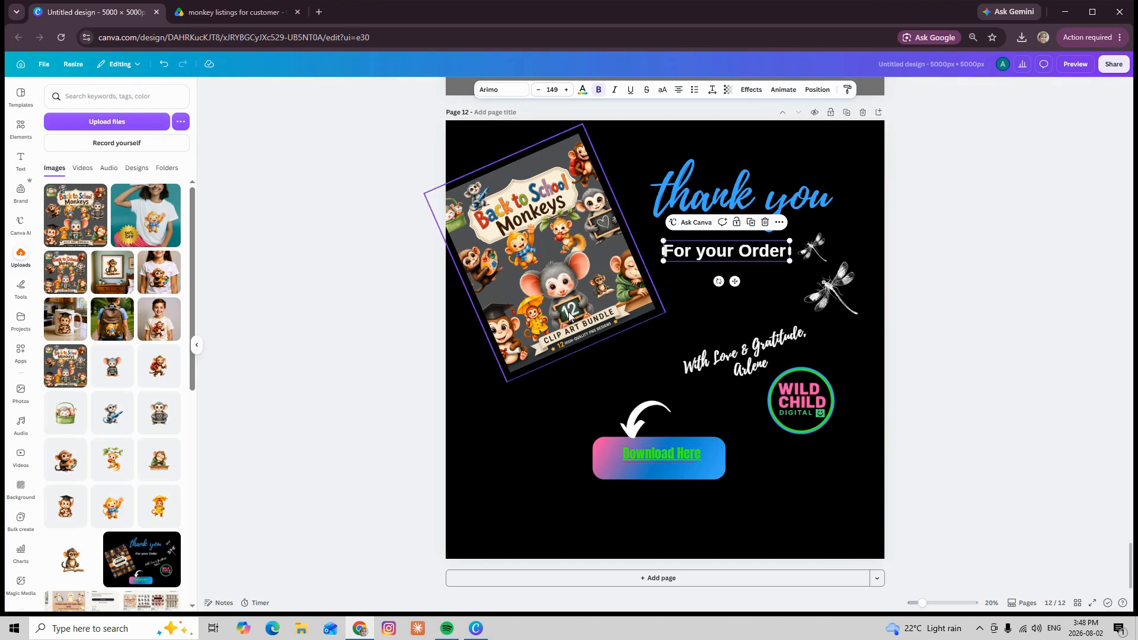
{"action": "left_click_drag", "start_coordinate": [573, 325], "coordinate": [583, 350]}
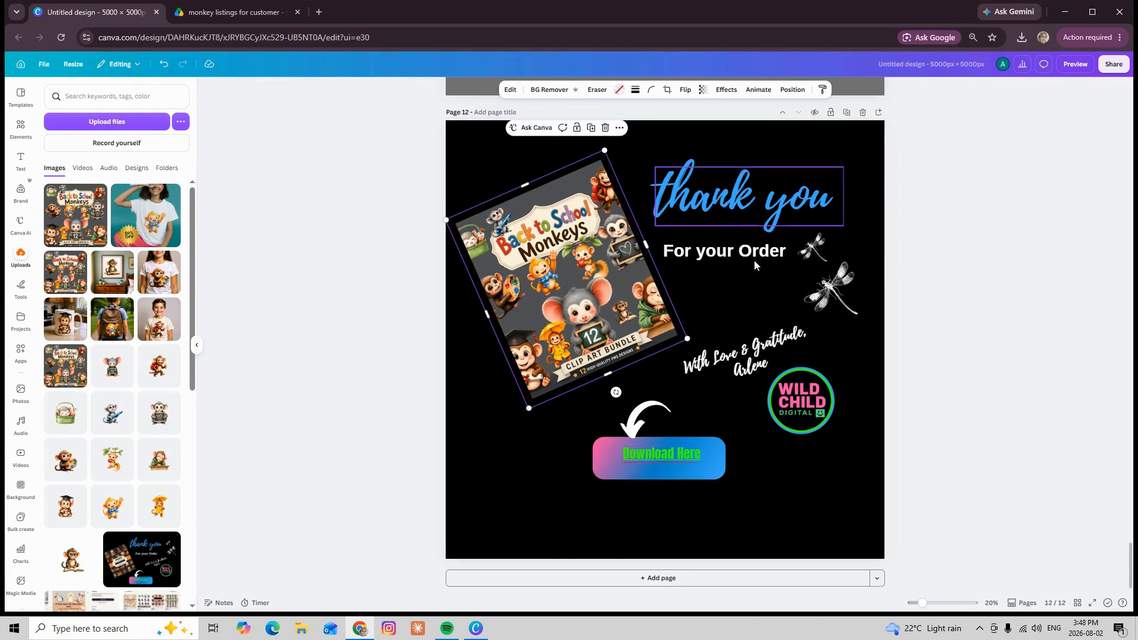
Follow the existing link on the "Download Here" text, look through the Cozy Season customer PDF in Google Drive, and close it
{"action": "left_click", "coordinate": [658, 456]}
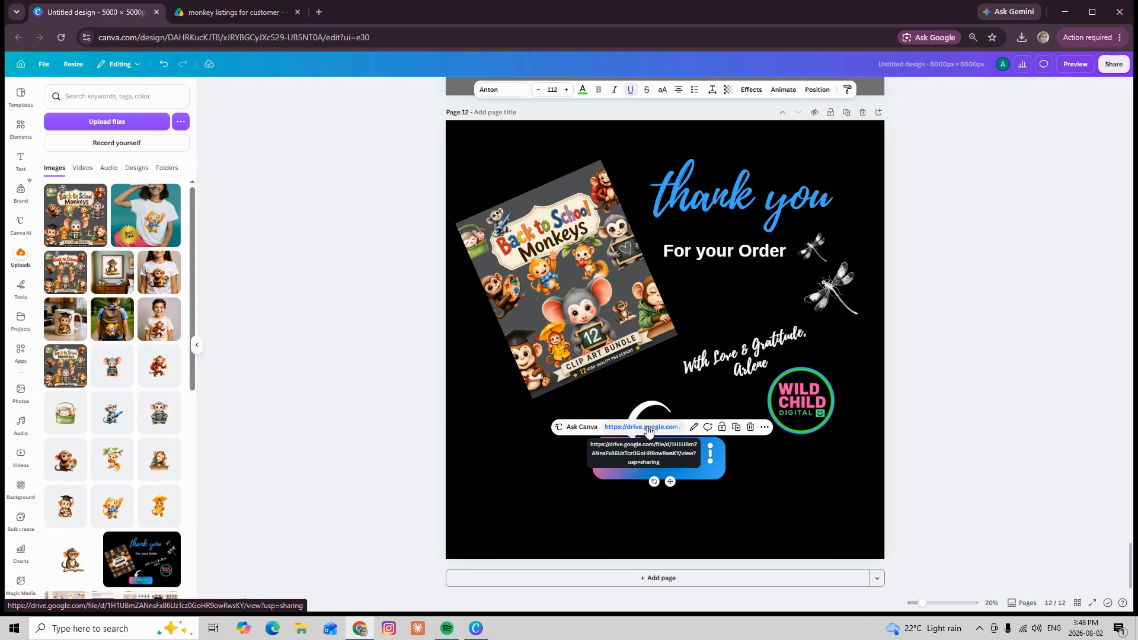
{"action": "left_click", "coordinate": [648, 427]}
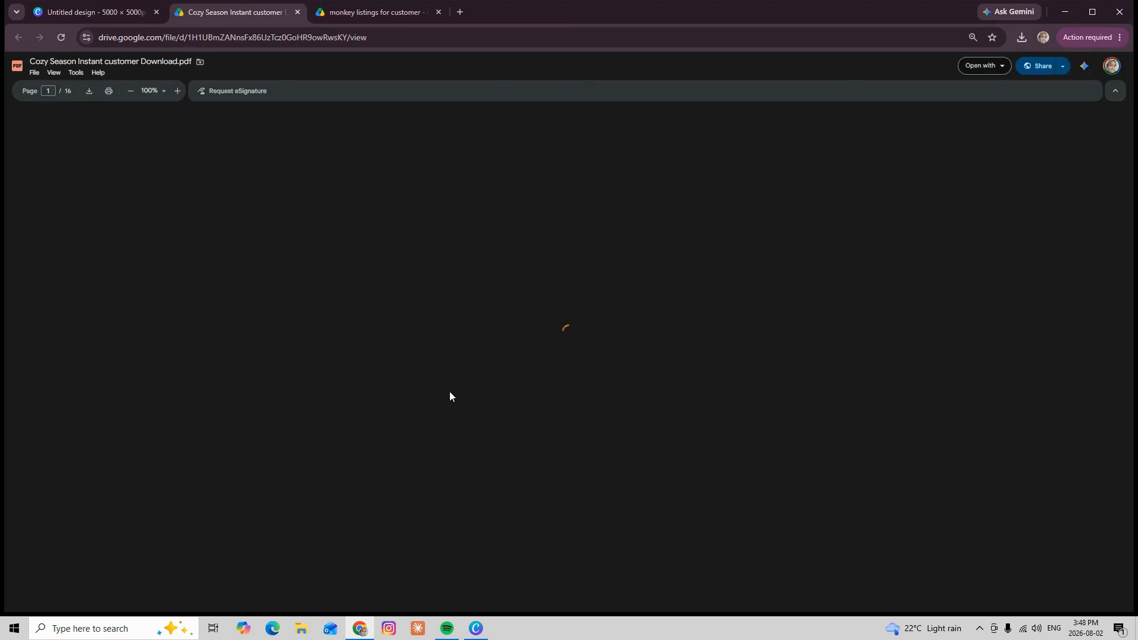
{"action": "scroll", "coordinate": [486, 392], "scroll_direction": "down", "scroll_amount": 3}
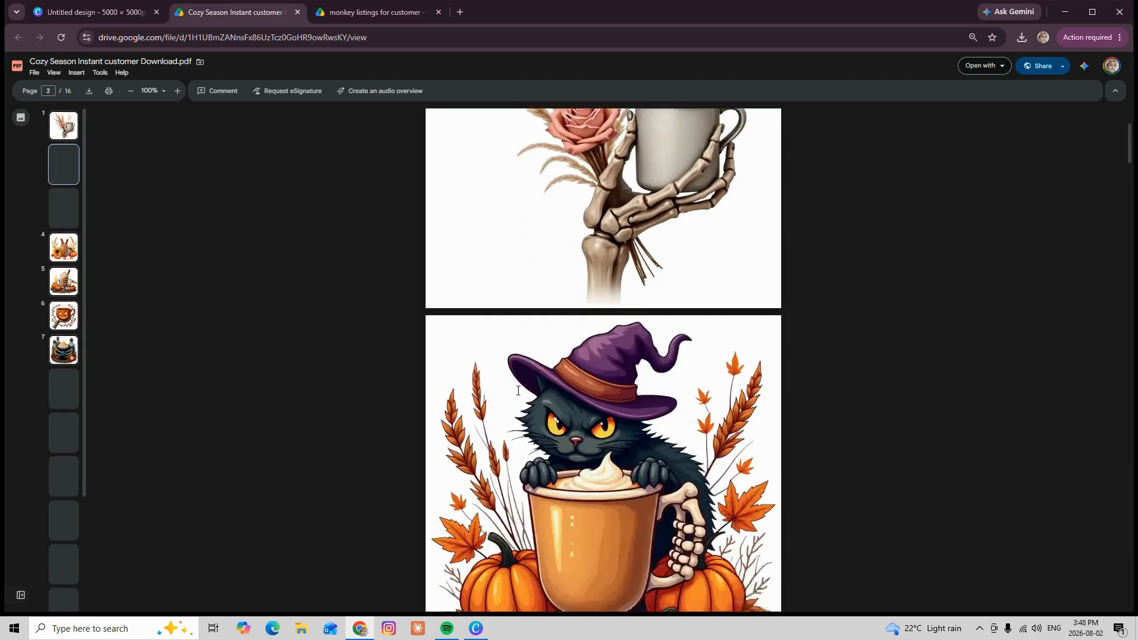
{"action": "scroll", "coordinate": [518, 391], "scroll_direction": "down", "scroll_amount": 15}
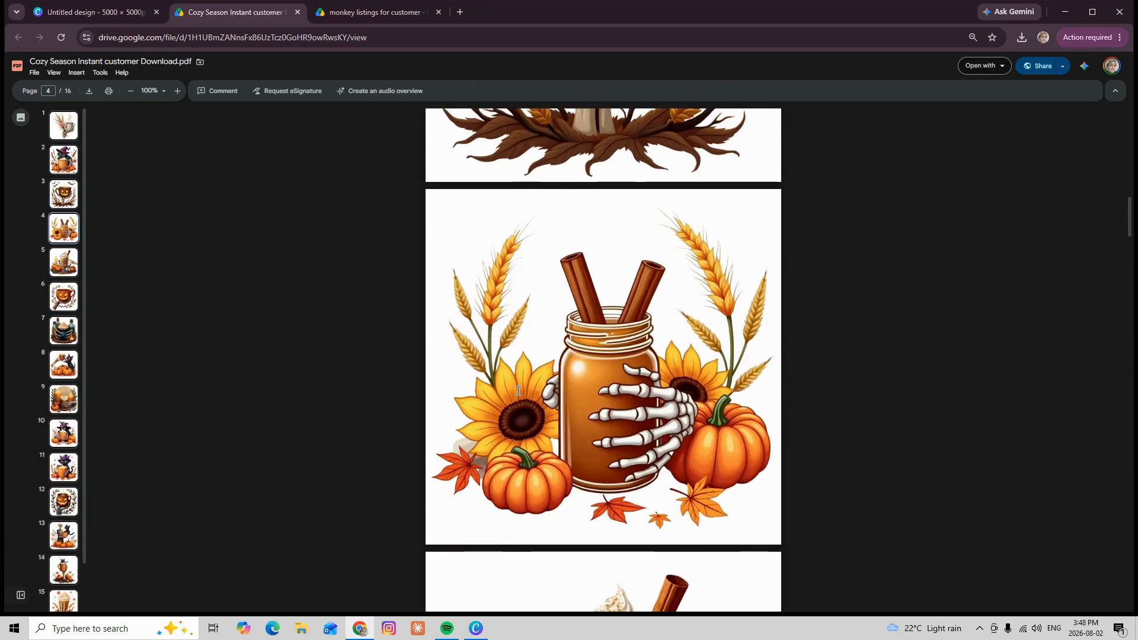
{"action": "scroll", "coordinate": [519, 391], "scroll_direction": "down", "scroll_amount": 5}
{"action": "scroll", "coordinate": [516, 388], "scroll_direction": "up", "scroll_amount": 12}
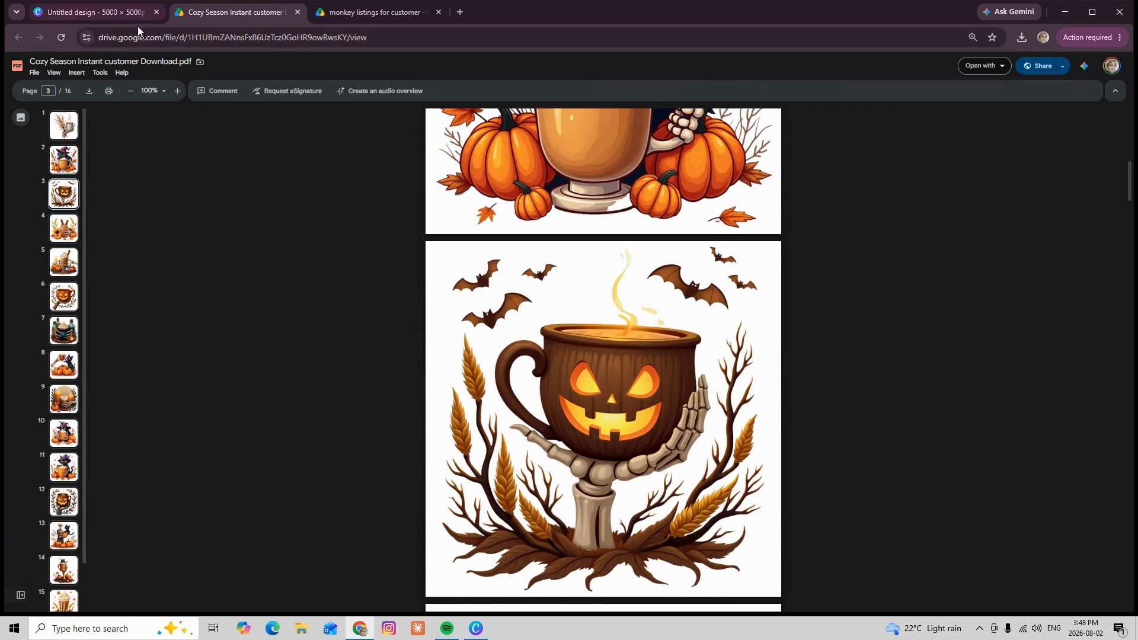
{"action": "left_click", "coordinate": [297, 12]}
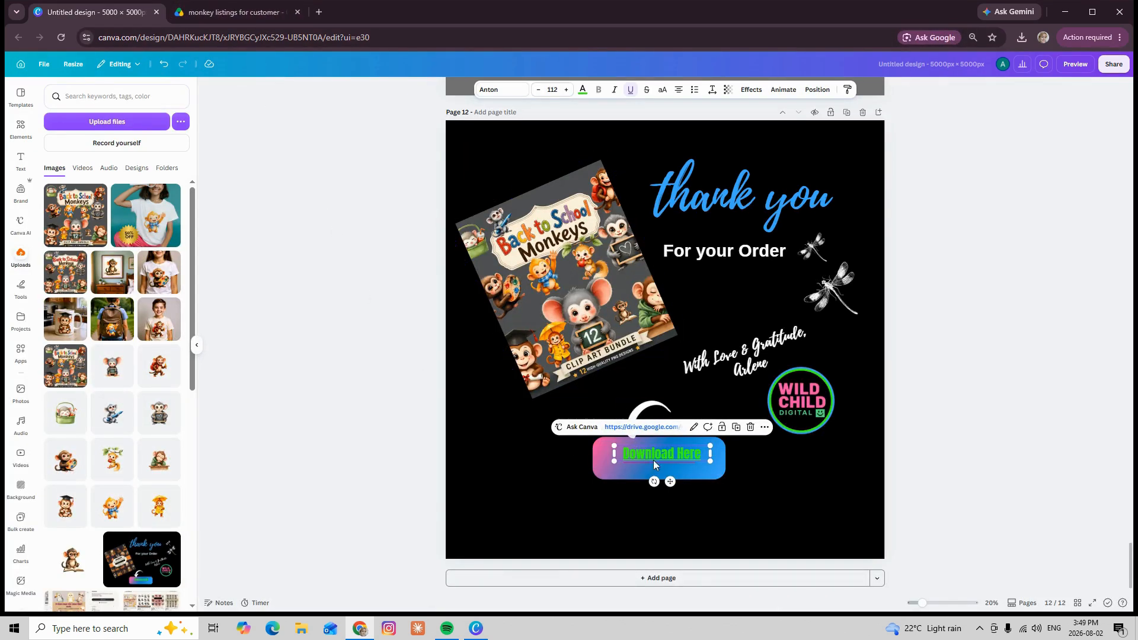
Switch to Google Drive, locate the "monkey listings for customer" folder in My Drive, check its share options and open the folder
{"action": "left_click", "coordinate": [245, 13]}
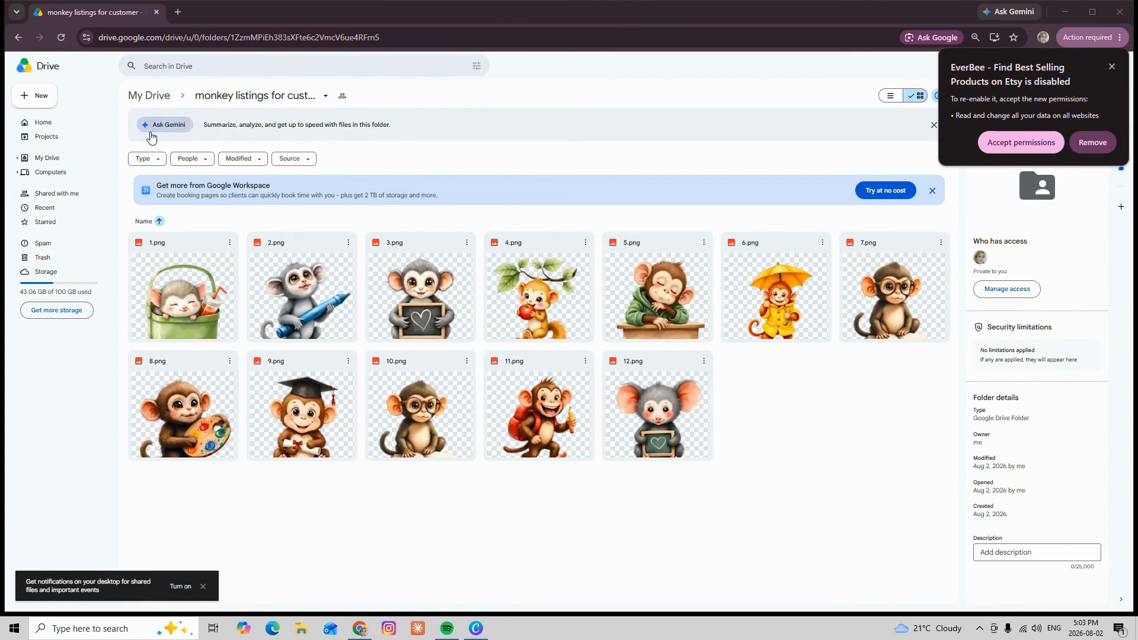
{"action": "left_click", "coordinate": [148, 96]}
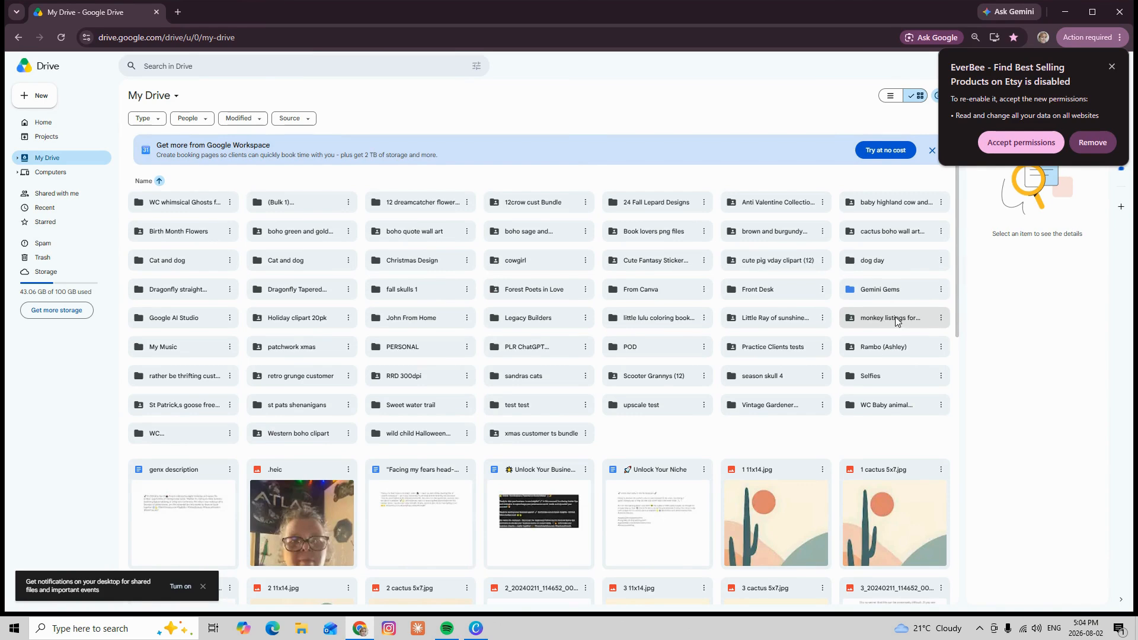
{"action": "left_click", "coordinate": [942, 319]}
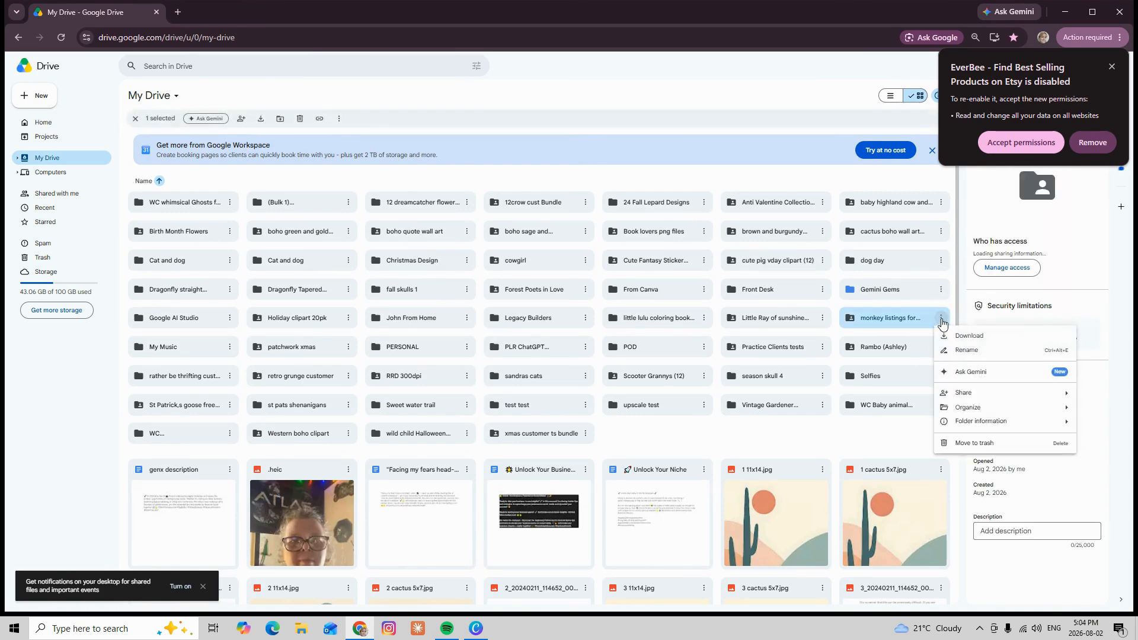
{"action": "mouse_move", "coordinate": [980, 397]}
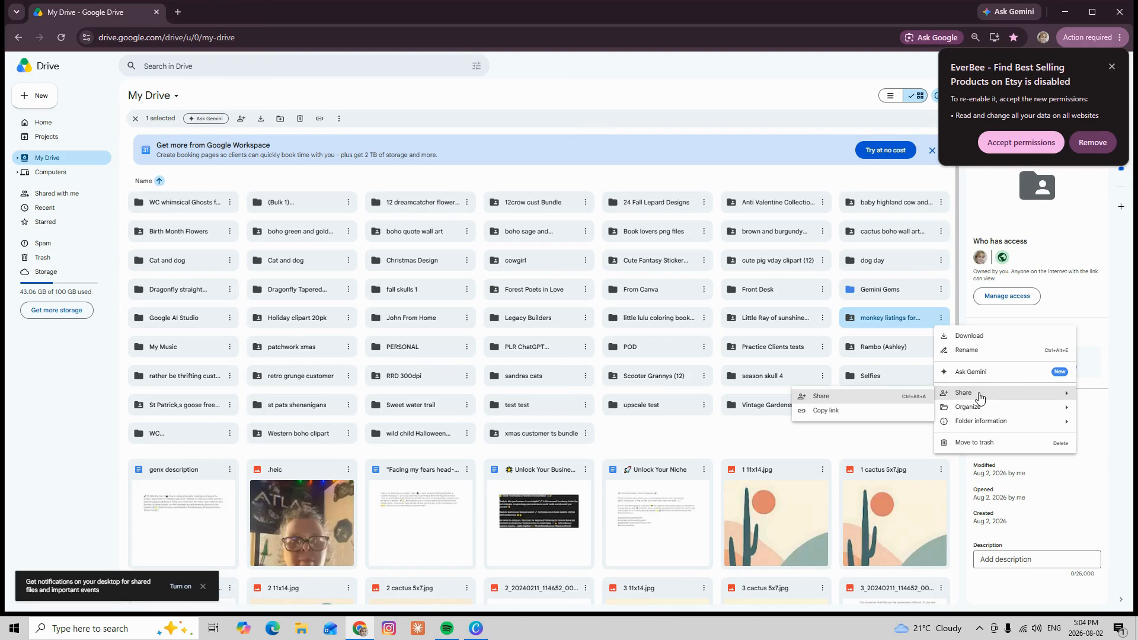
{"action": "double_click", "coordinate": [884, 322]}
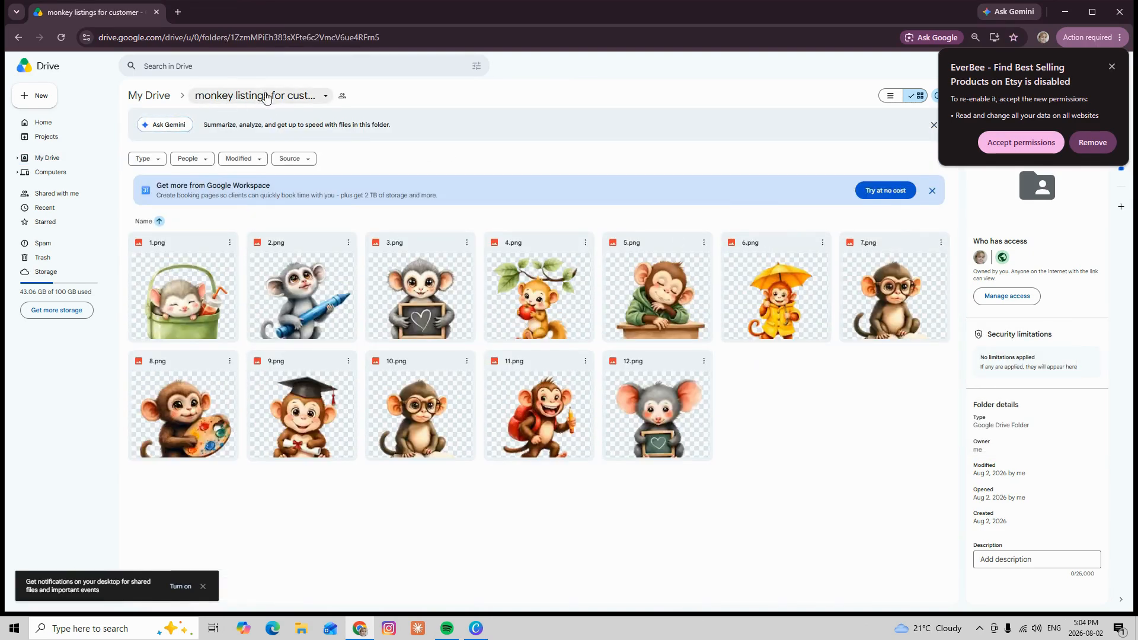
Open the sharing settings of the "monkey listings for customer" folder and set general access to Restricted
{"action": "left_click", "coordinate": [326, 97]}
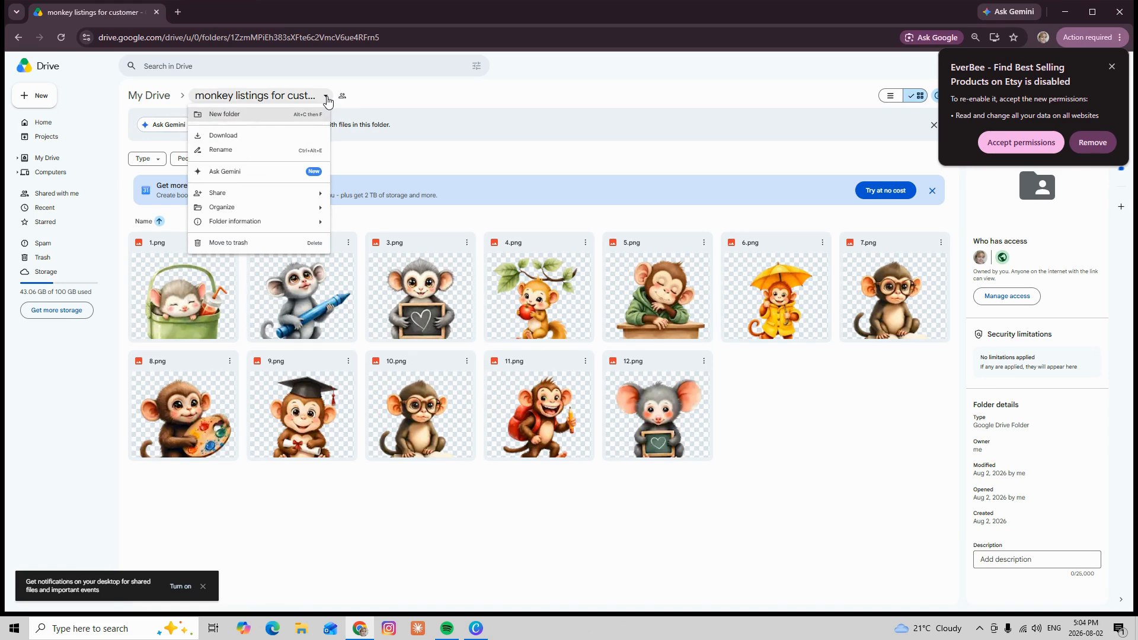
{"action": "mouse_move", "coordinate": [225, 196]}
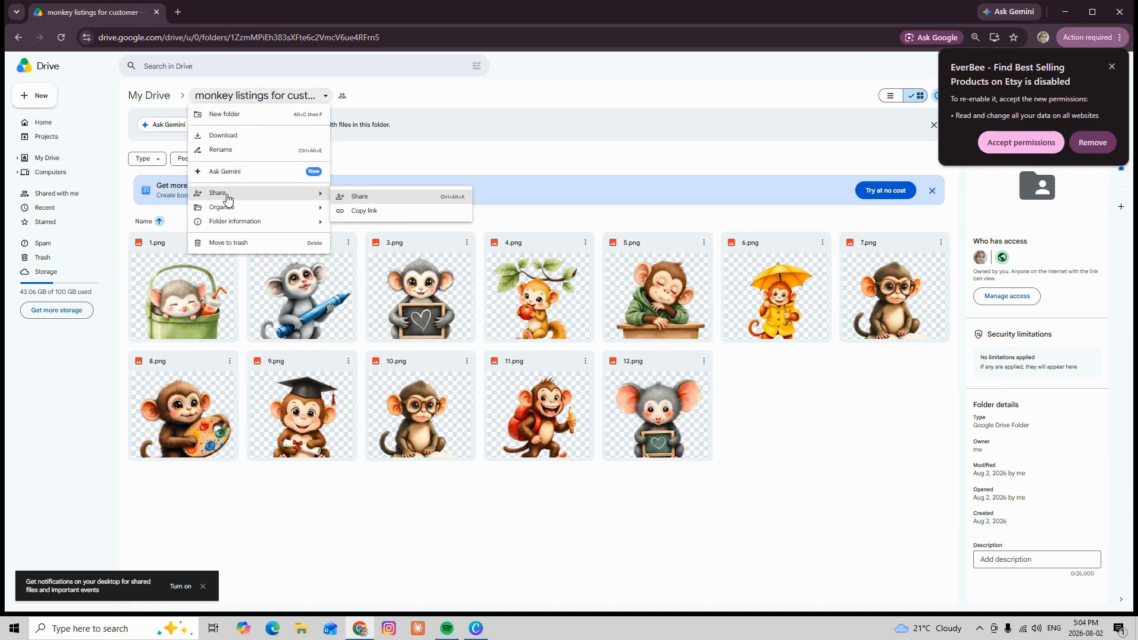
{"action": "left_click", "coordinate": [360, 197]}
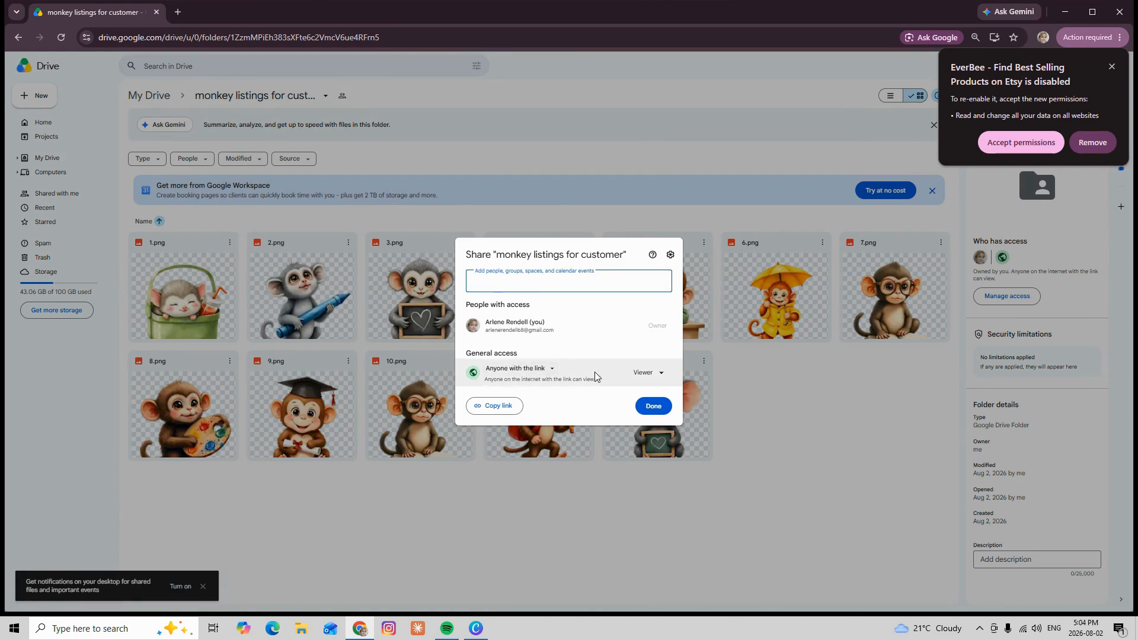
{"action": "left_click", "coordinate": [549, 371]}
{"action": "left_click", "coordinate": [528, 386]}
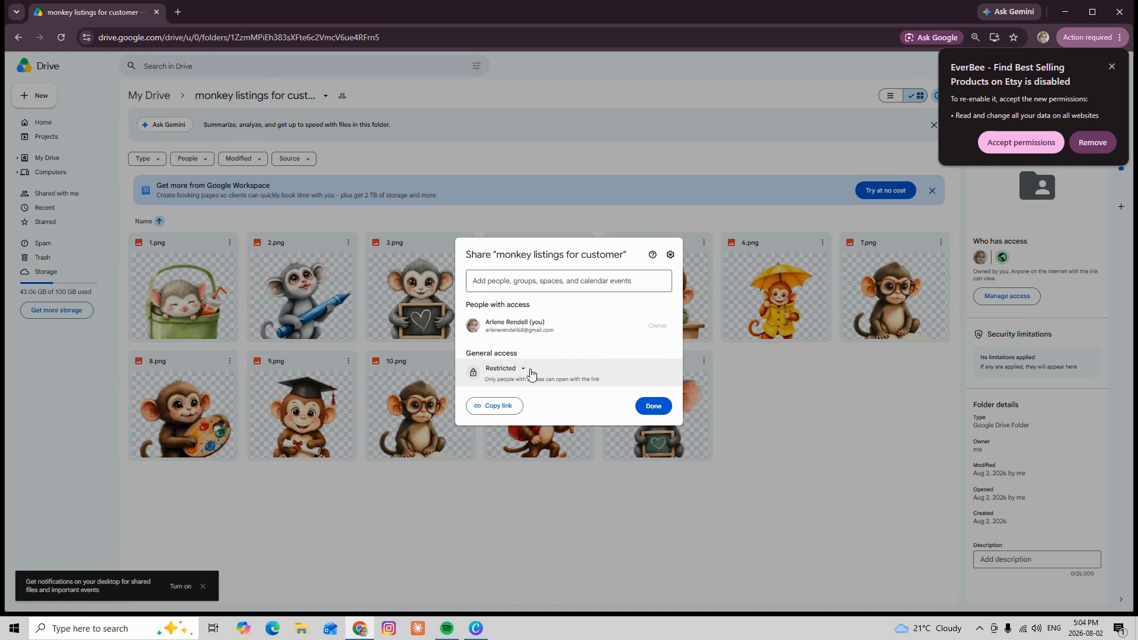
Set the folder's general access to Anyone with the link, copy the sharing link and close the sharing settings
{"action": "left_click", "coordinate": [514, 370]}
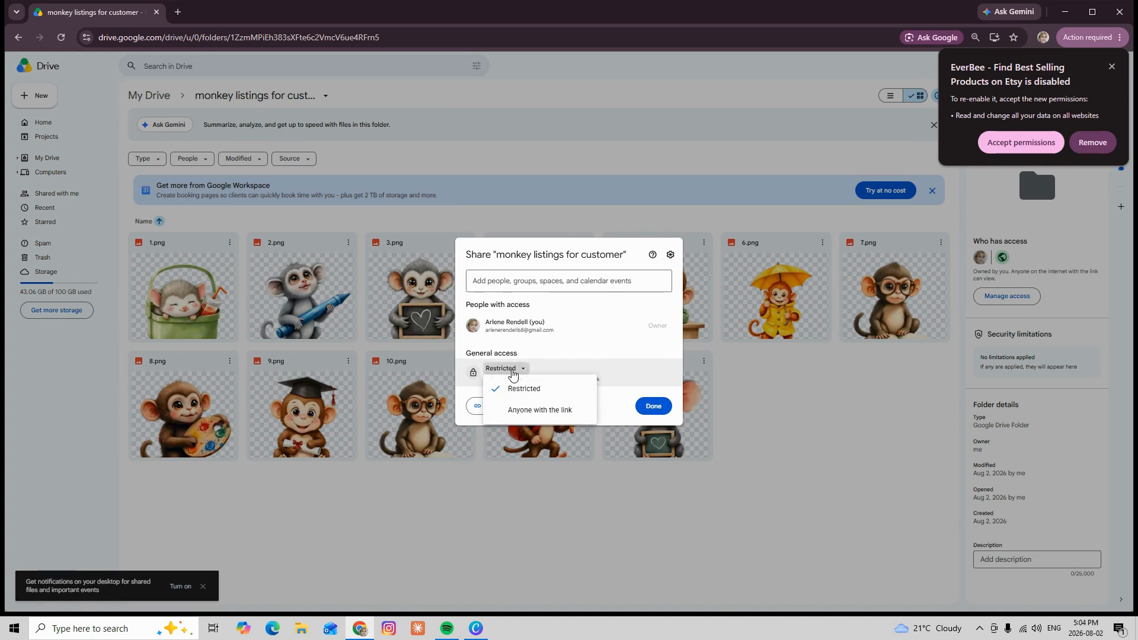
{"action": "left_click", "coordinate": [534, 411]}
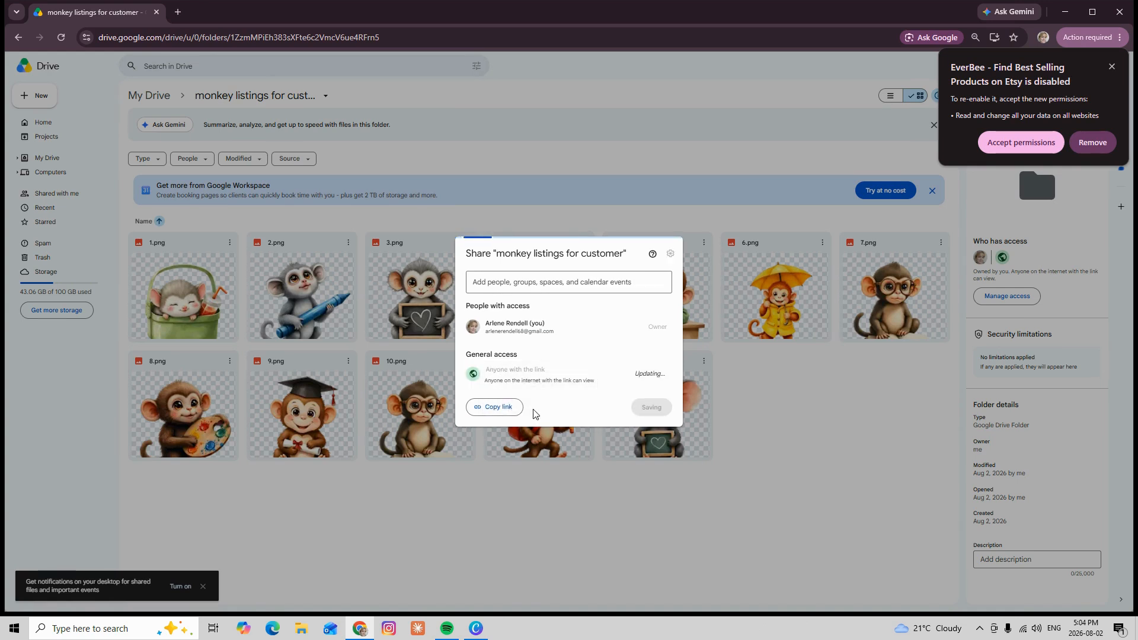
{"action": "left_click", "coordinate": [491, 409]}
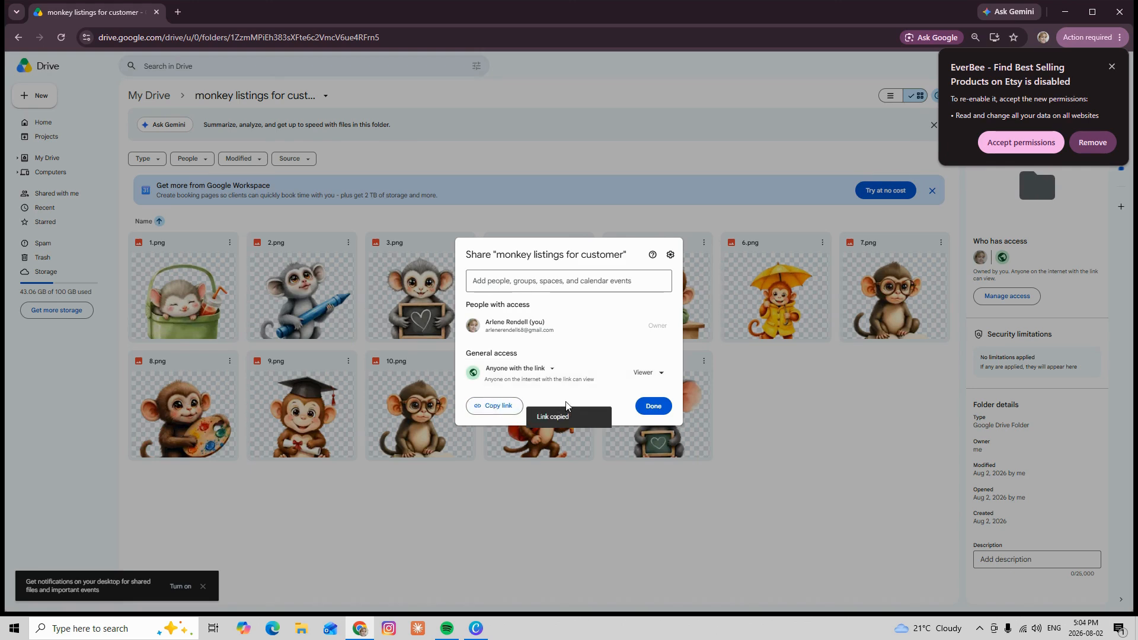
{"action": "left_click", "coordinate": [653, 408]}
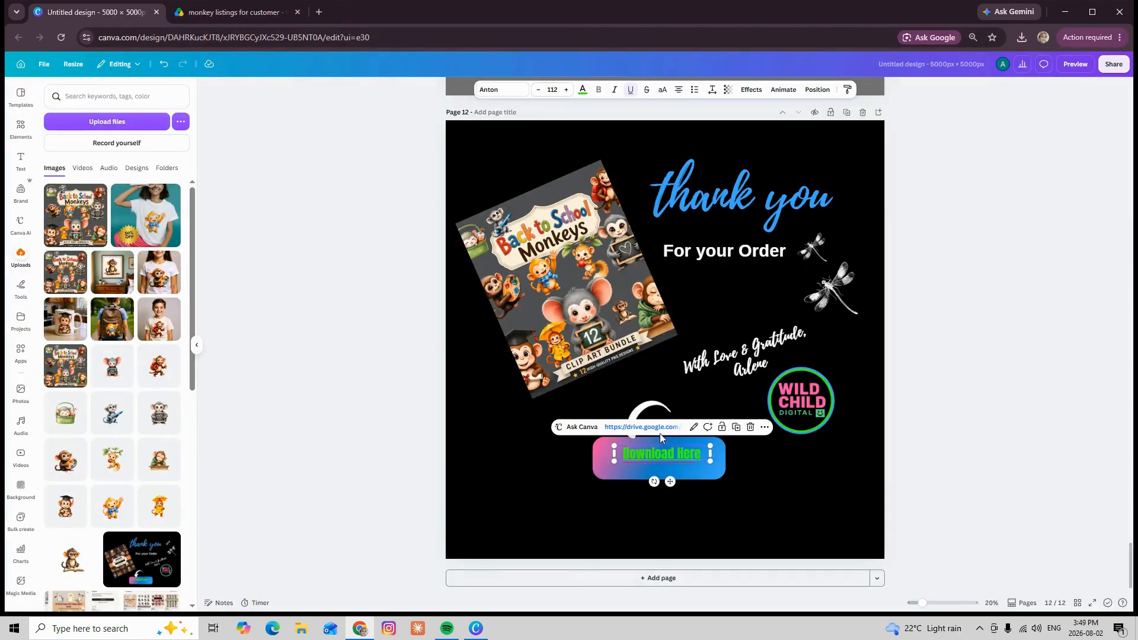
In the Canva design, replace the Google Drive link on the "Download Here" text with the copied folder link
{"action": "left_click", "coordinate": [695, 431]}
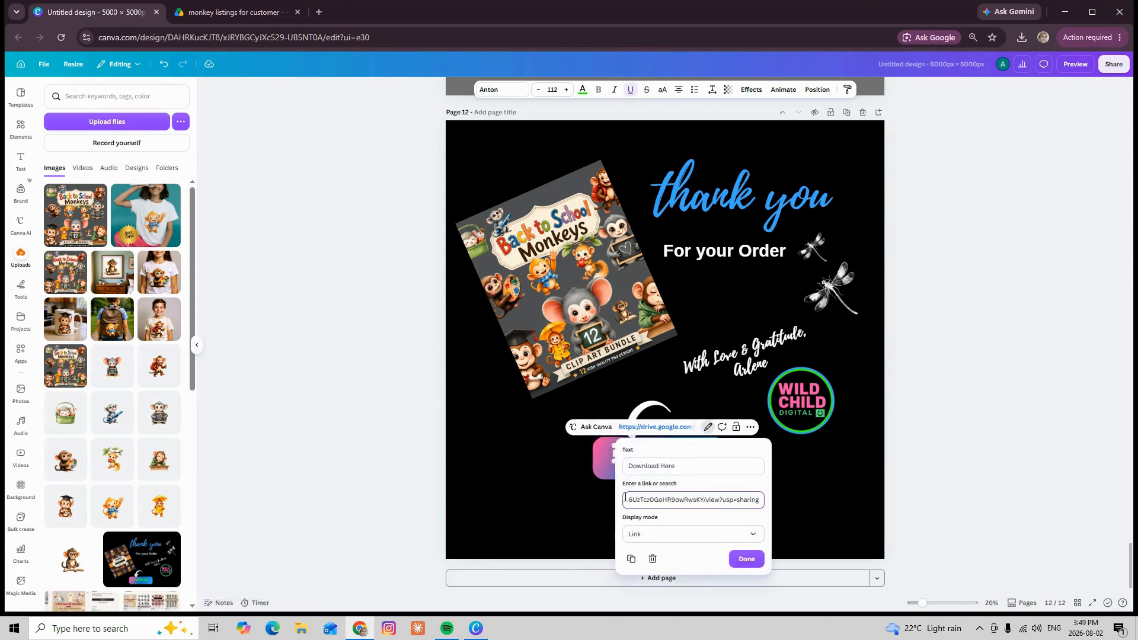
{"action": "triple_click", "coordinate": [625, 500]}
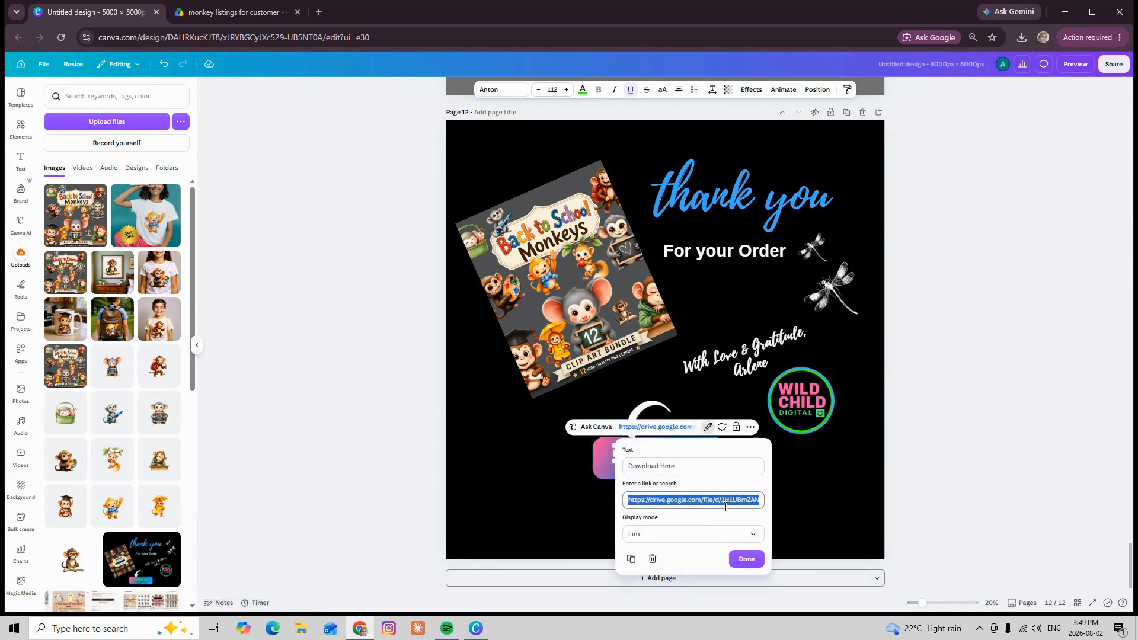
{"action": "right_click", "coordinate": [630, 500]}
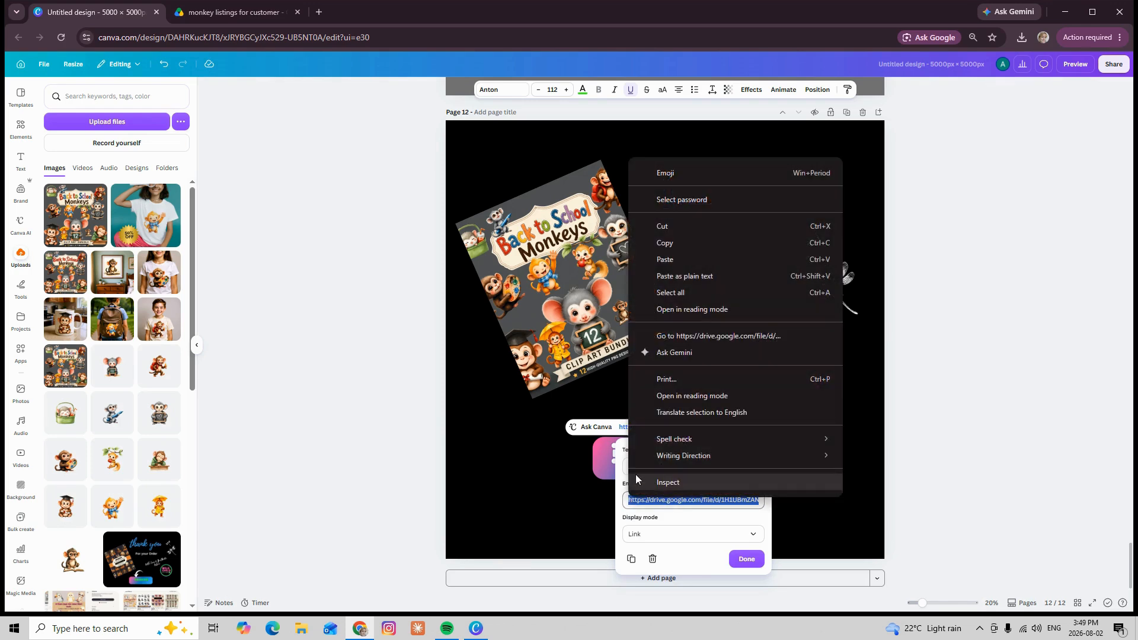
{"action": "left_click", "coordinate": [667, 260]}
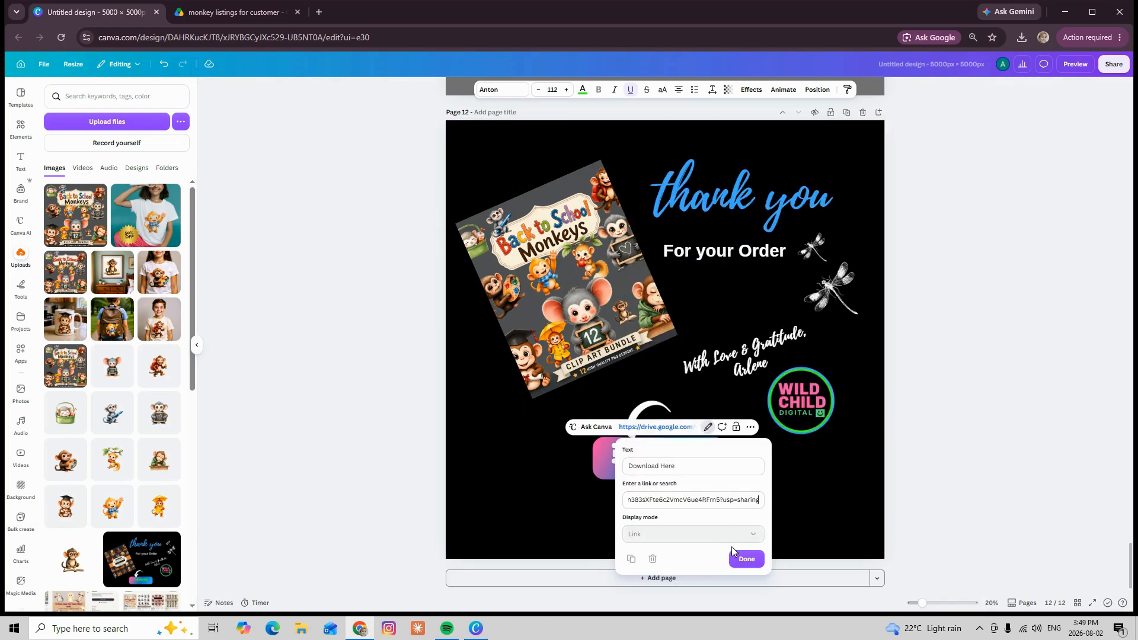
{"action": "left_click", "coordinate": [746, 561]}
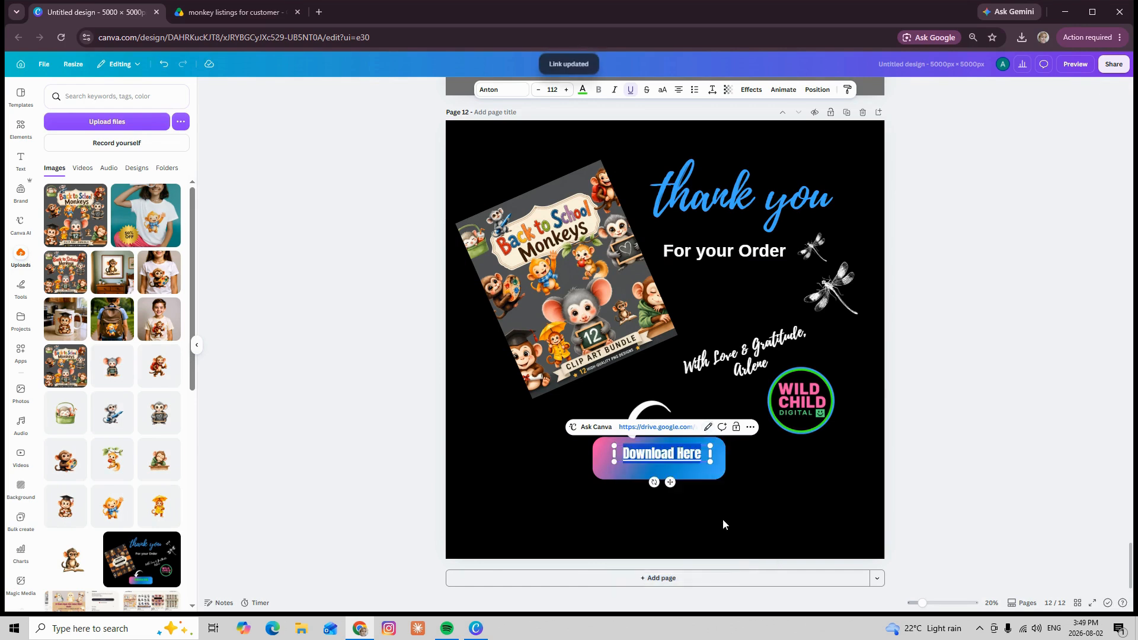
{"action": "left_click", "coordinate": [759, 500]}
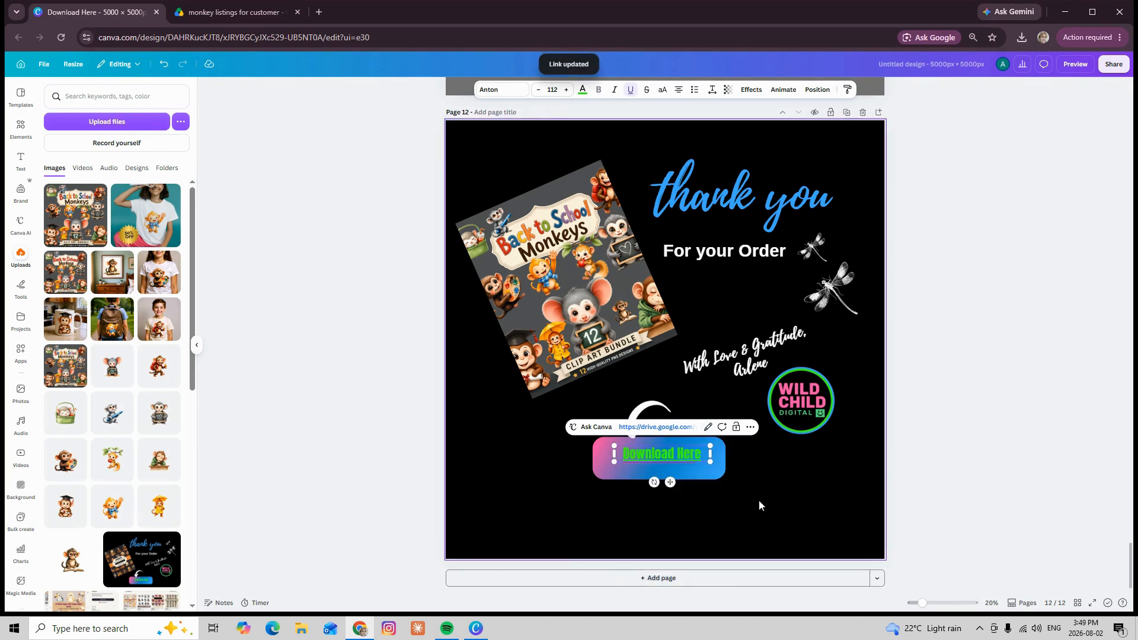
Test the "Download Here" link by opening the customer folder in Google Drive, and return to the Canva design
{"action": "left_click", "coordinate": [674, 454]}
{"action": "left_click", "coordinate": [647, 433]}
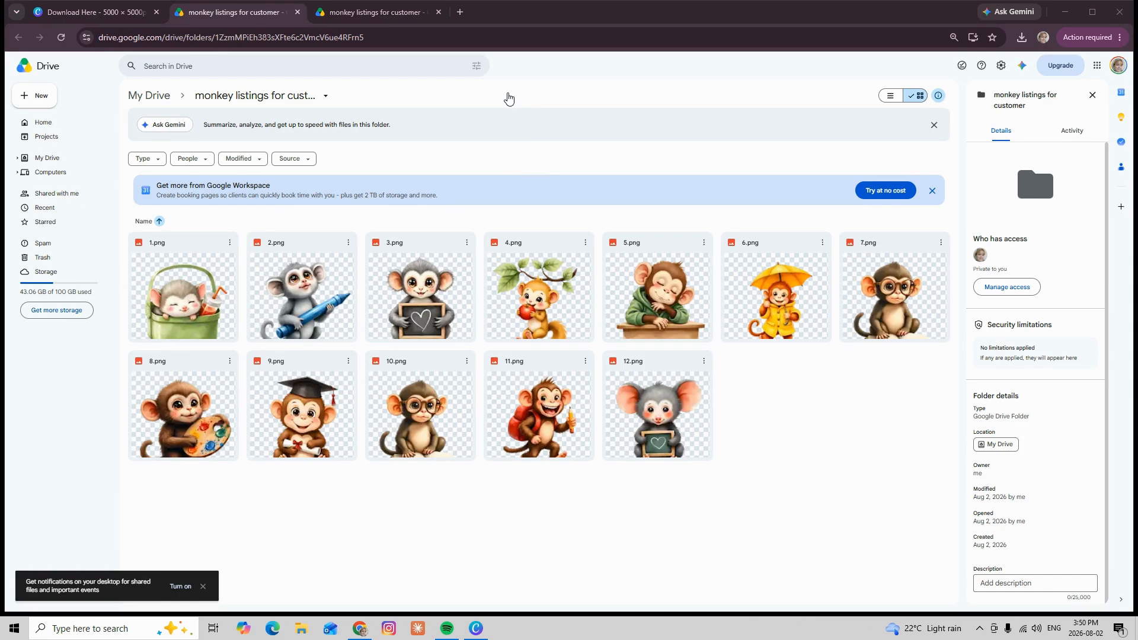
{"action": "left_click", "coordinate": [54, 16]}
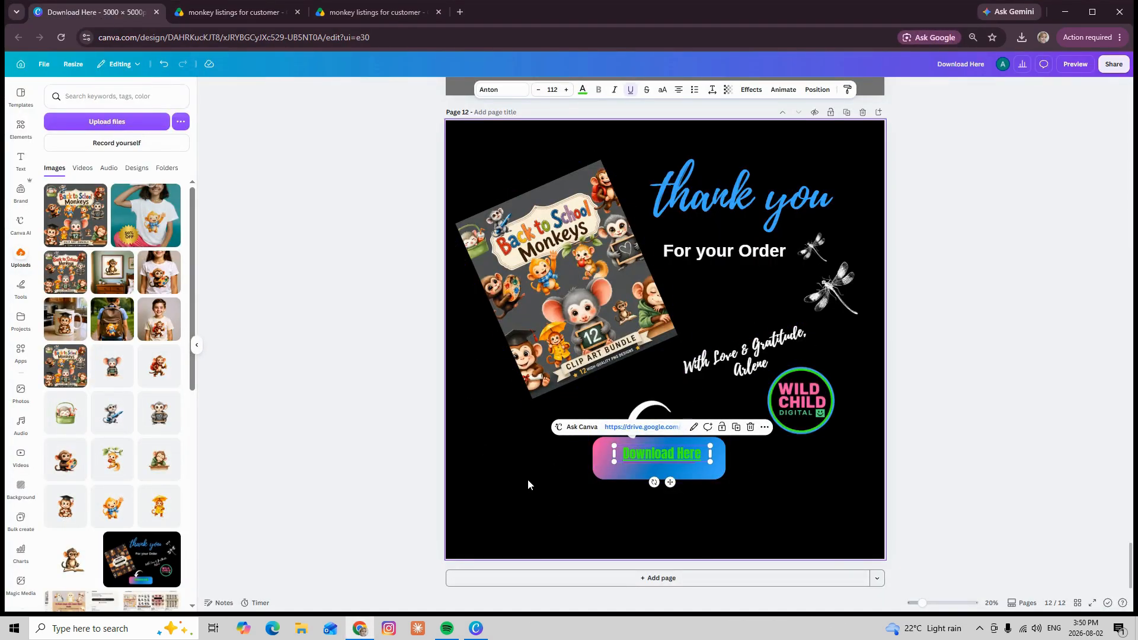
{"action": "left_click", "coordinate": [508, 512]}
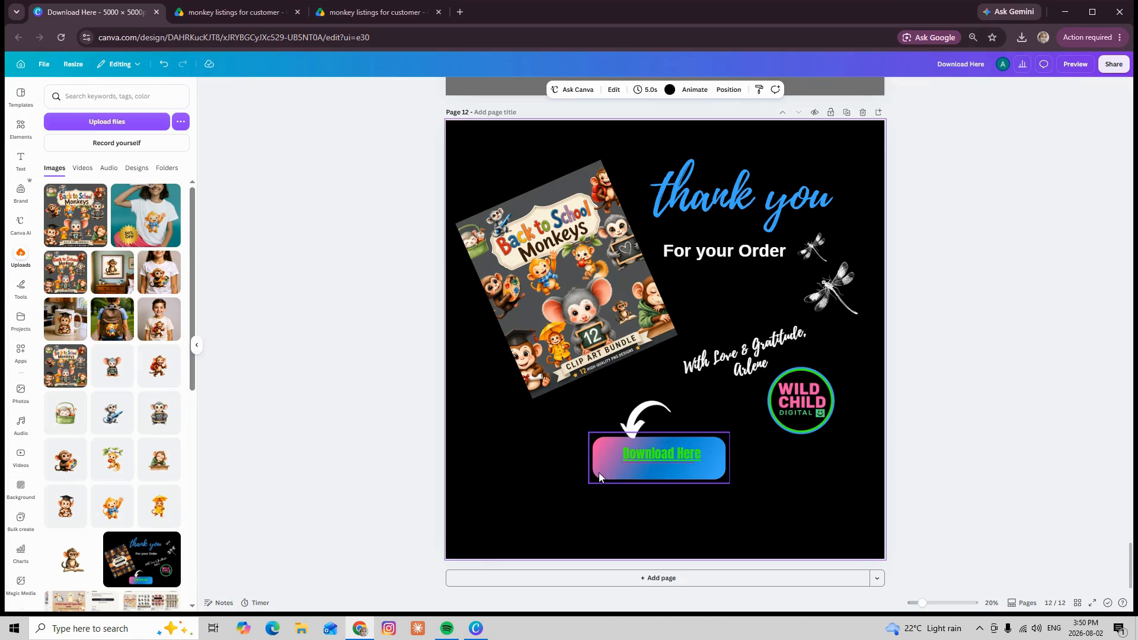
Add the copied Google Drive folder link to the gradient button shape behind the "Download Here" text
{"action": "left_click", "coordinate": [599, 473]}
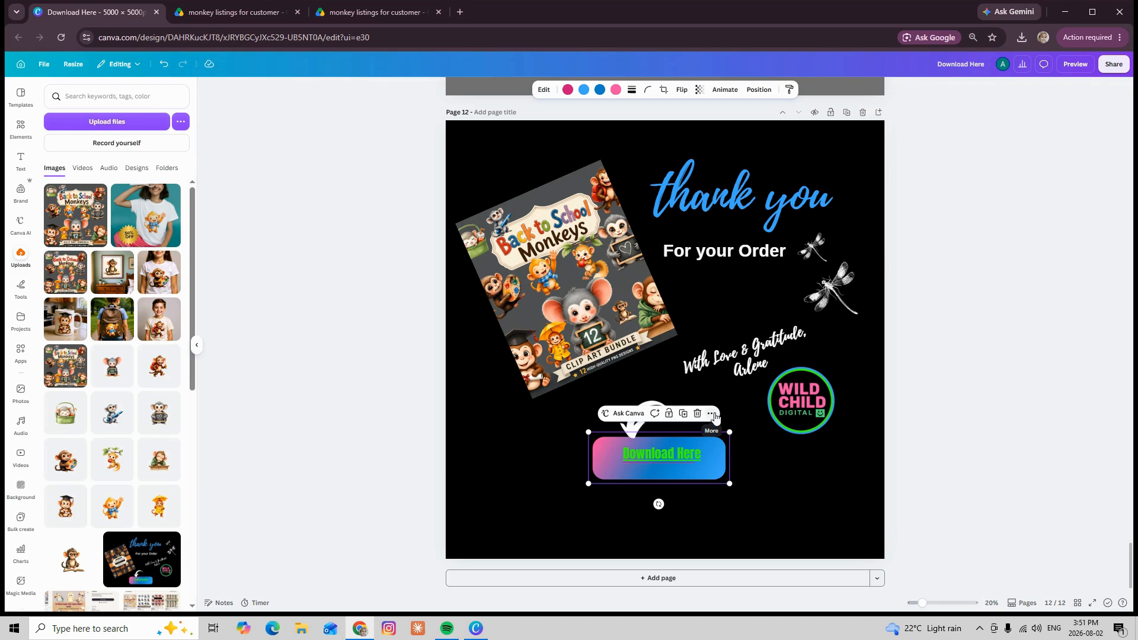
{"action": "left_click", "coordinate": [713, 415]}
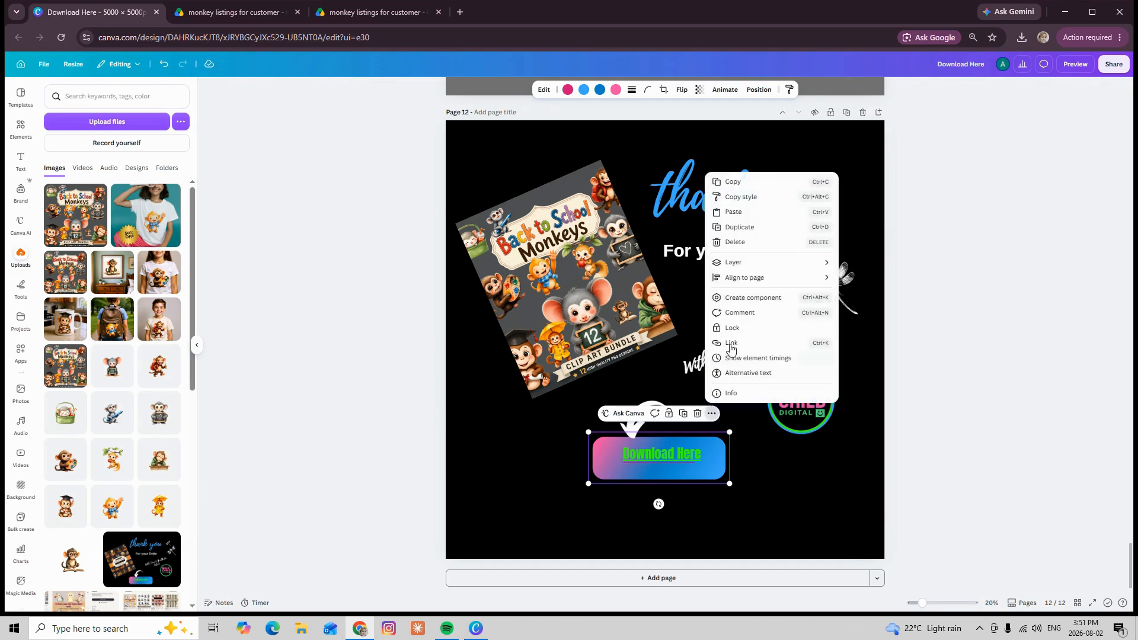
{"action": "left_click", "coordinate": [732, 343]}
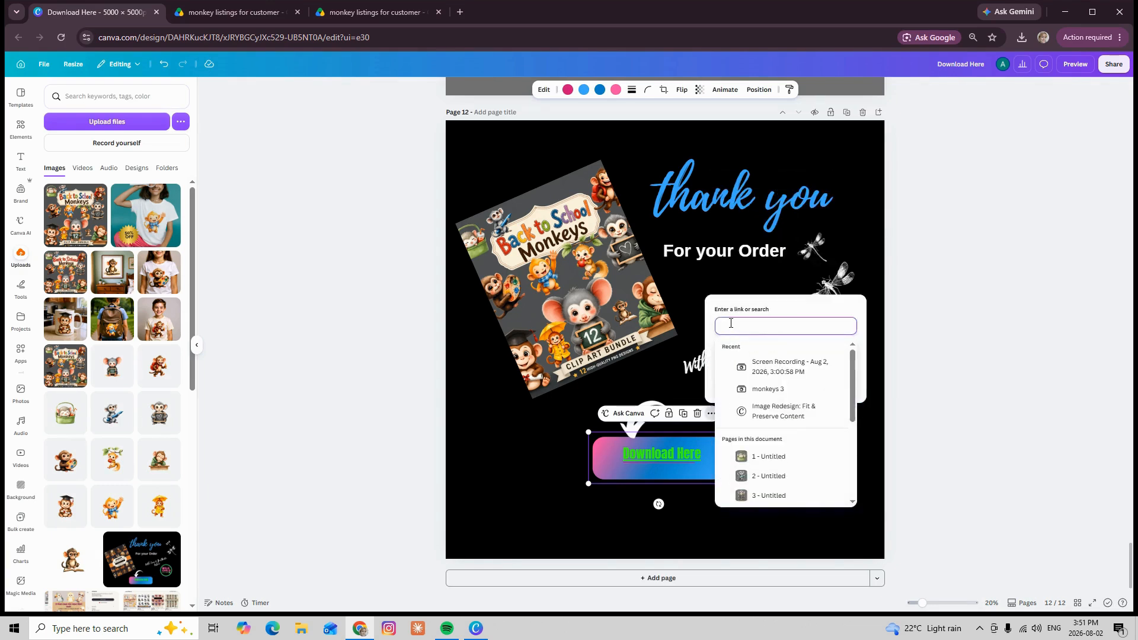
{"action": "right_click", "coordinate": [730, 326]}
{"action": "left_click", "coordinate": [751, 468]}
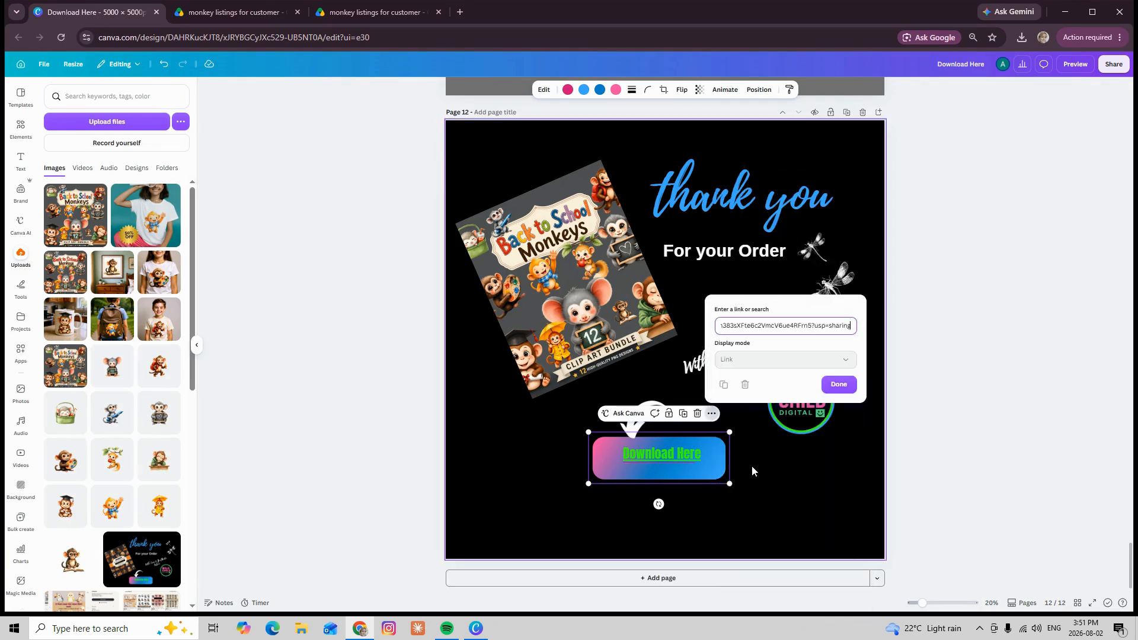
{"action": "left_click", "coordinate": [837, 382]}
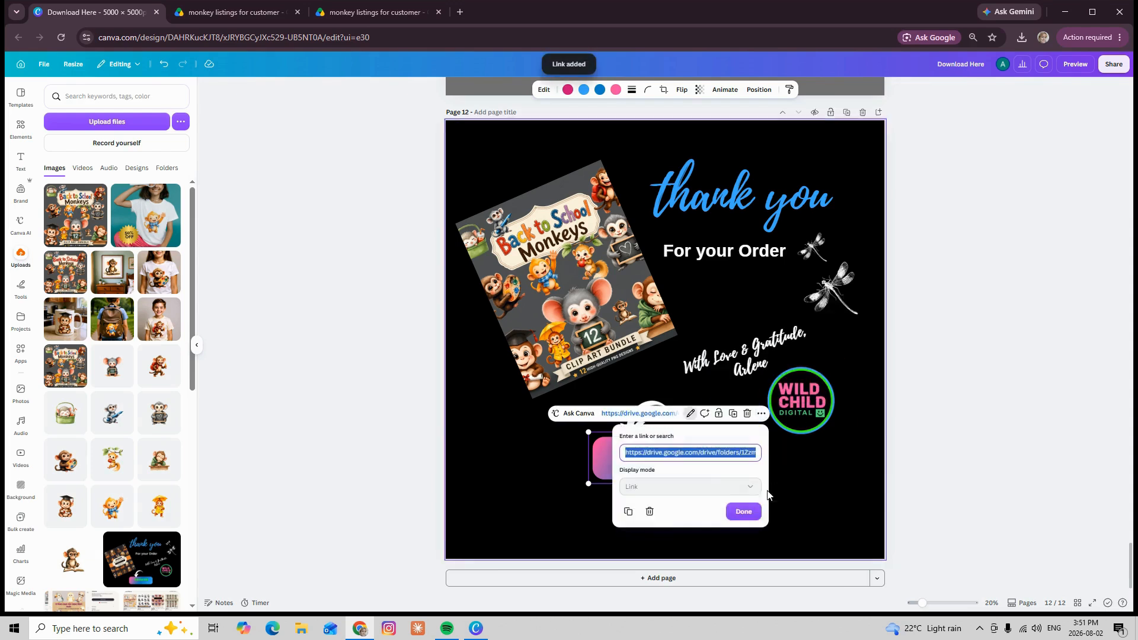
{"action": "left_click", "coordinate": [743, 511]}
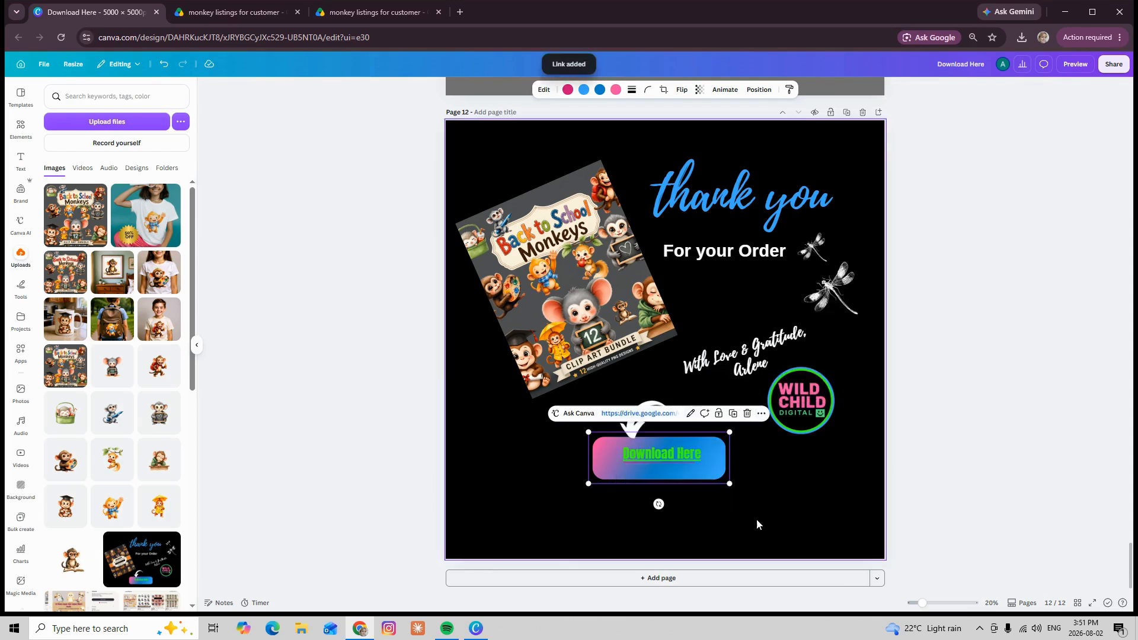
{"action": "left_click", "coordinate": [584, 526]}
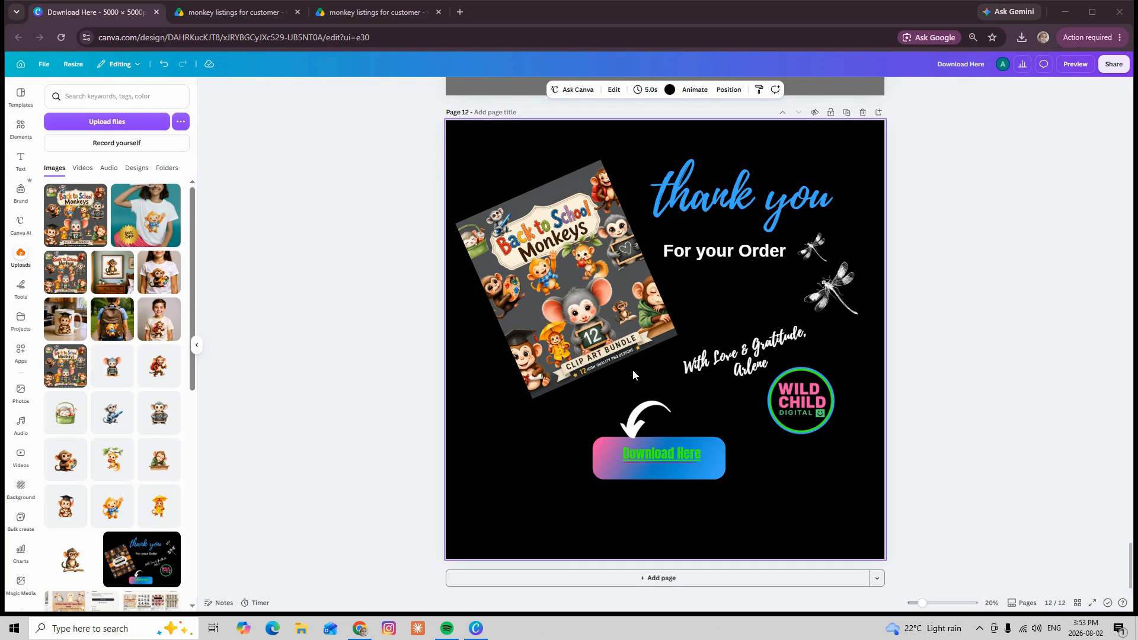
{"action": "scroll", "coordinate": [632, 369], "scroll_direction": "up", "scroll_amount": 10}
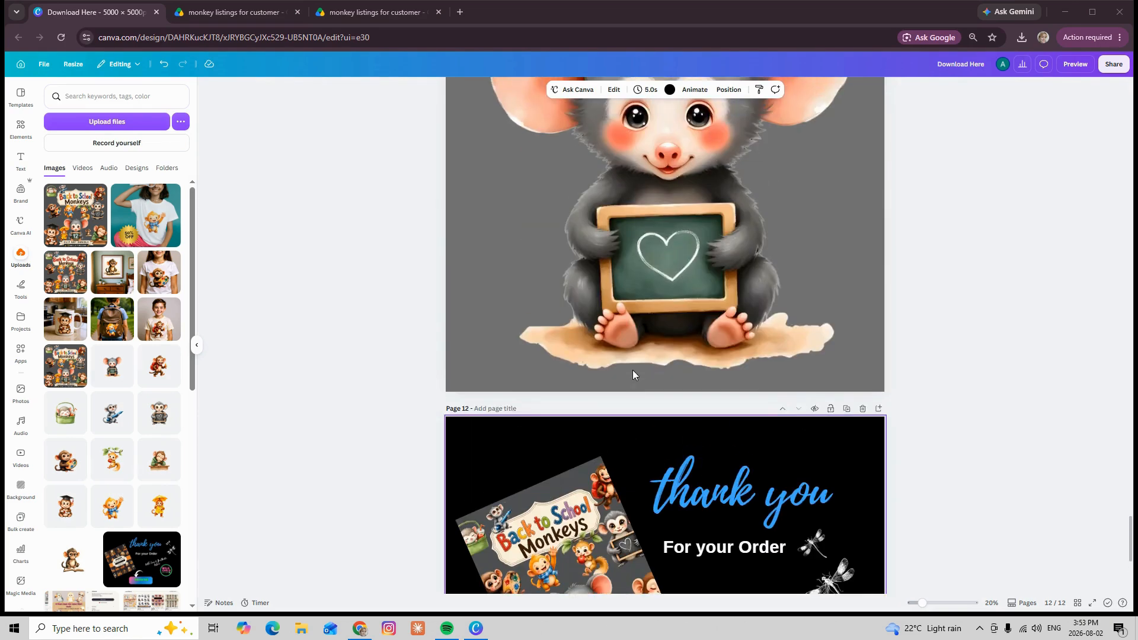
{"action": "scroll", "coordinate": [632, 370], "scroll_direction": "up", "scroll_amount": 4}
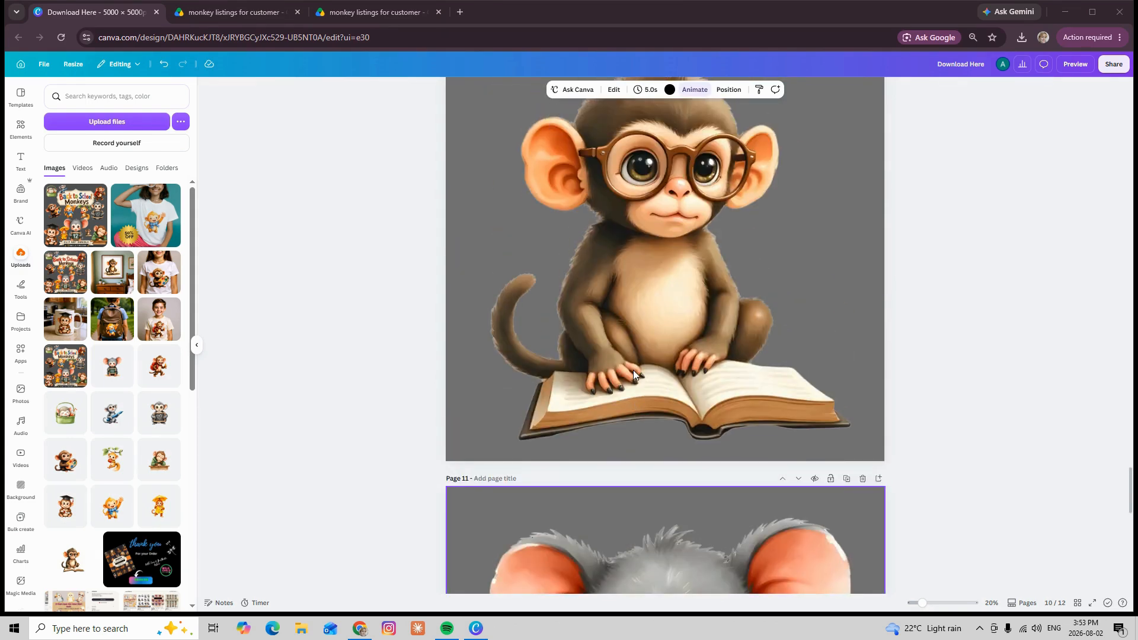
{"action": "scroll", "coordinate": [633, 369], "scroll_direction": "up", "scroll_amount": 10}
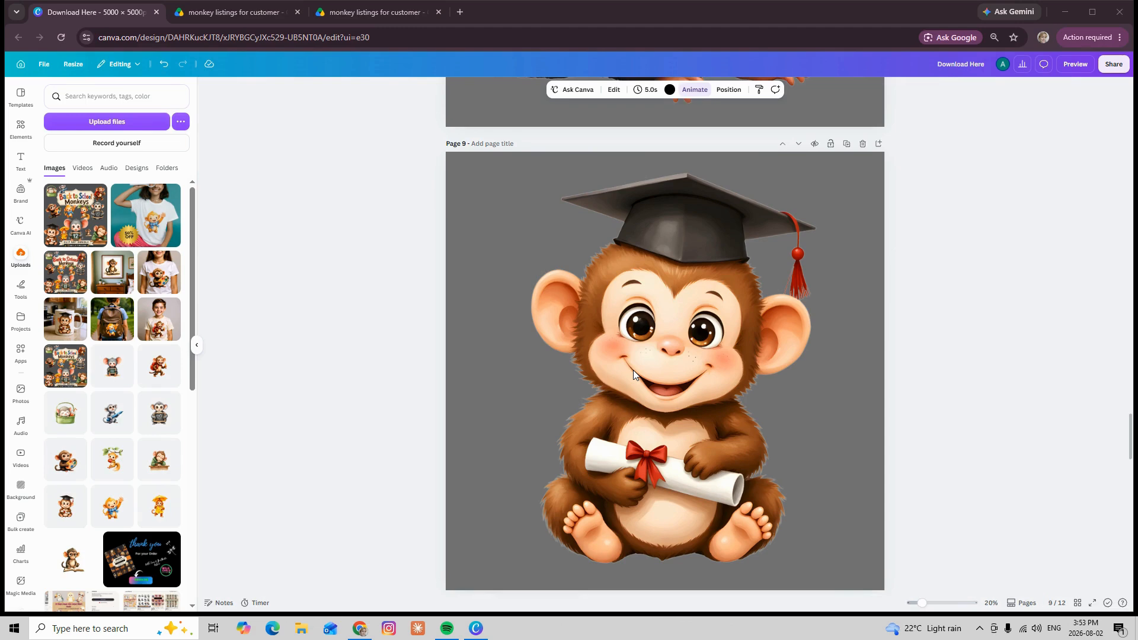
{"action": "scroll", "coordinate": [633, 370], "scroll_direction": "up", "scroll_amount": 4}
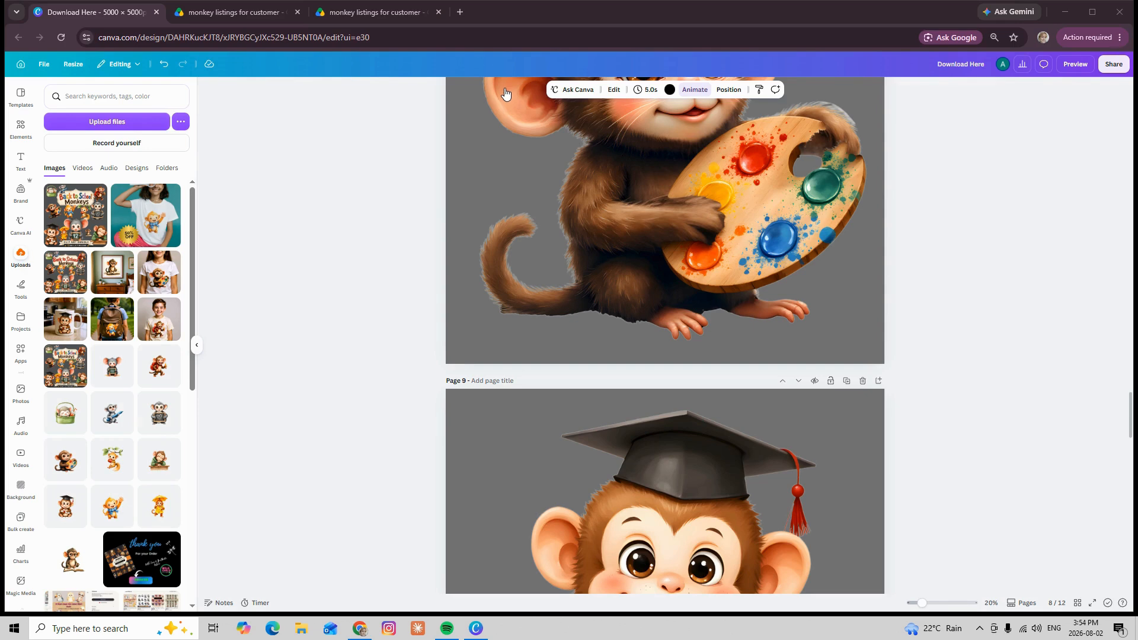
{"action": "scroll", "coordinate": [670, 287], "scroll_direction": "down", "scroll_amount": 8}
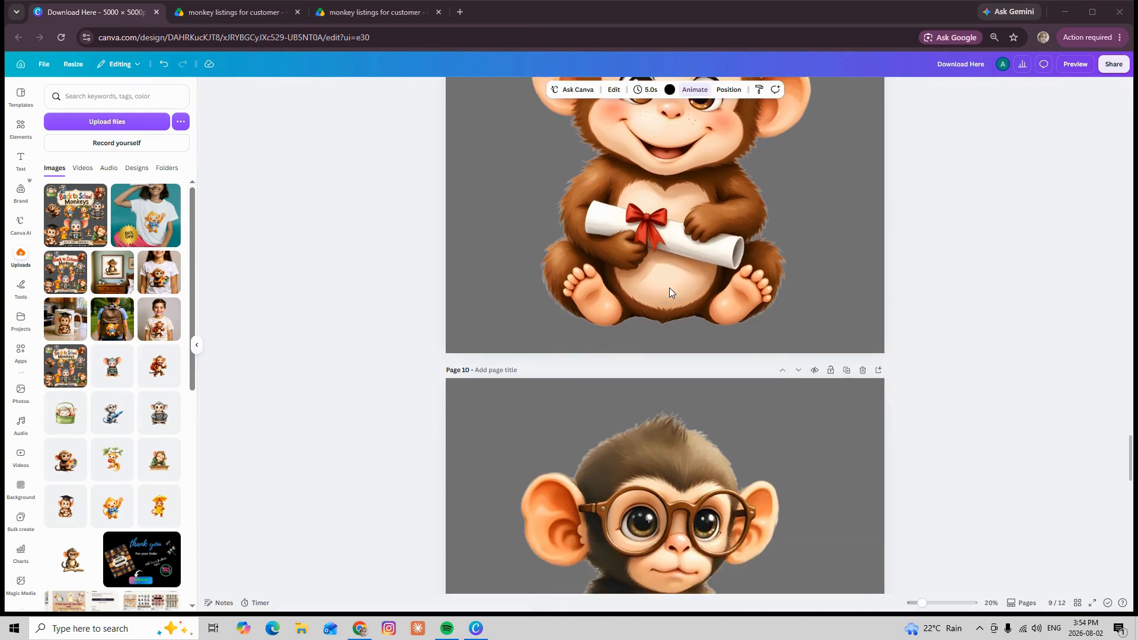
{"action": "scroll", "coordinate": [670, 292], "scroll_direction": "down", "scroll_amount": 8}
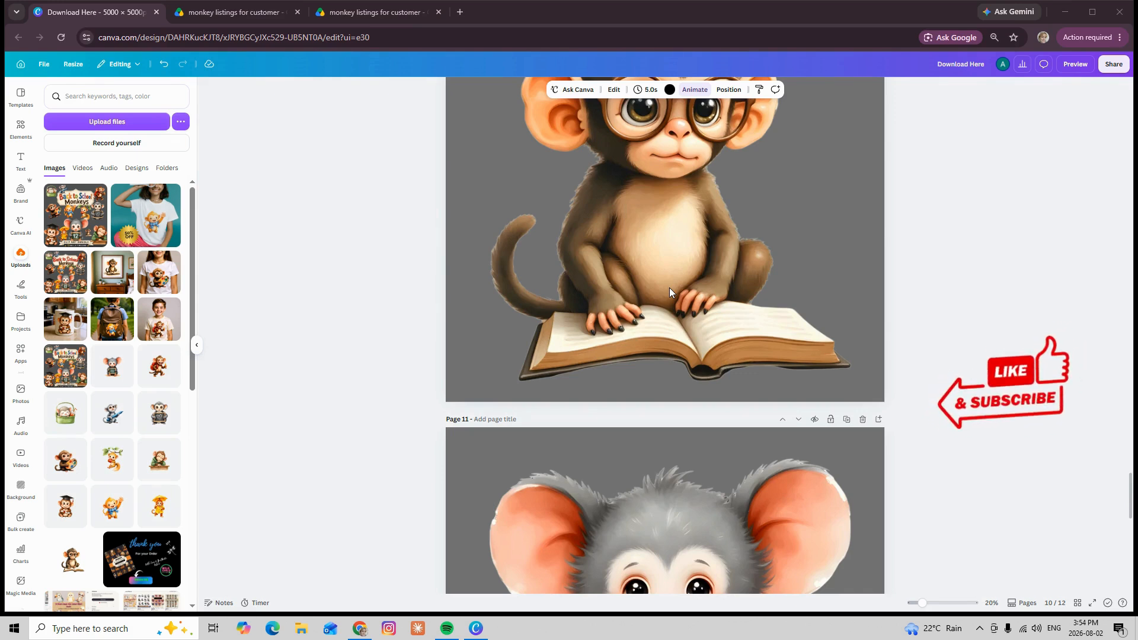
{"action": "scroll", "coordinate": [670, 287], "scroll_direction": "down", "scroll_amount": 1}
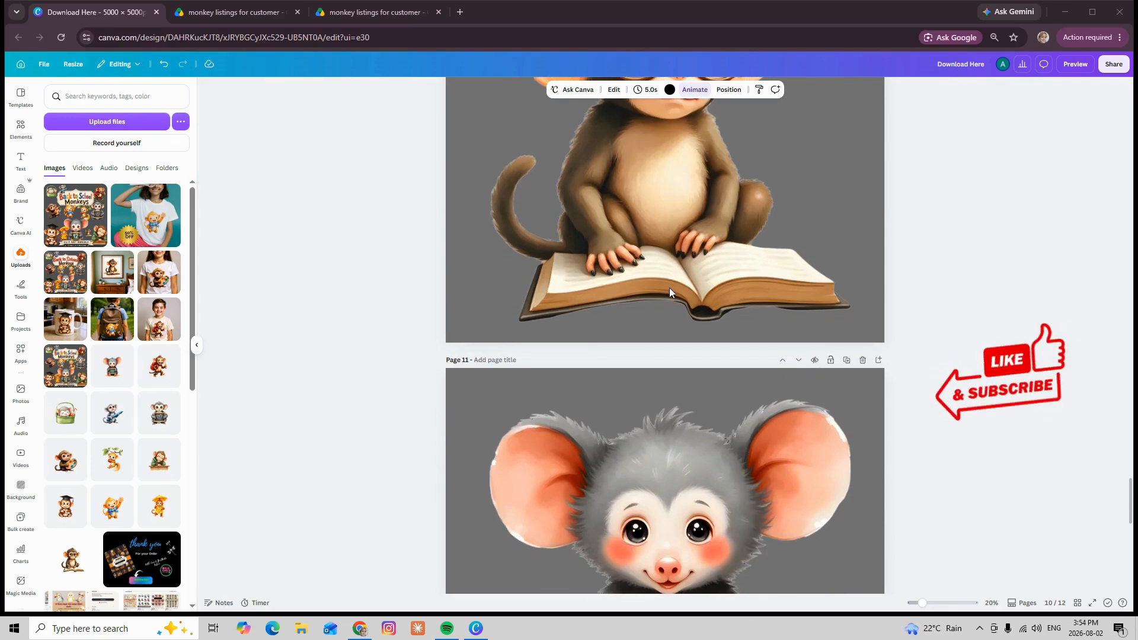
{"action": "scroll", "coordinate": [670, 287], "scroll_direction": "up", "scroll_amount": 4}
{"action": "scroll", "coordinate": [670, 287], "scroll_direction": "up", "scroll_amount": 3}
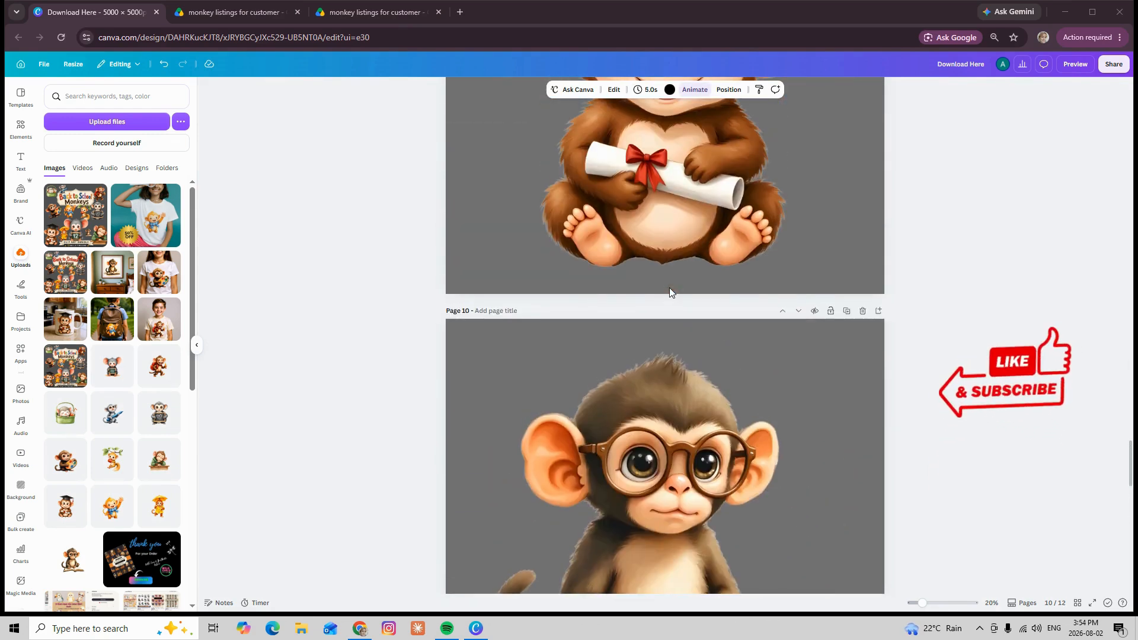